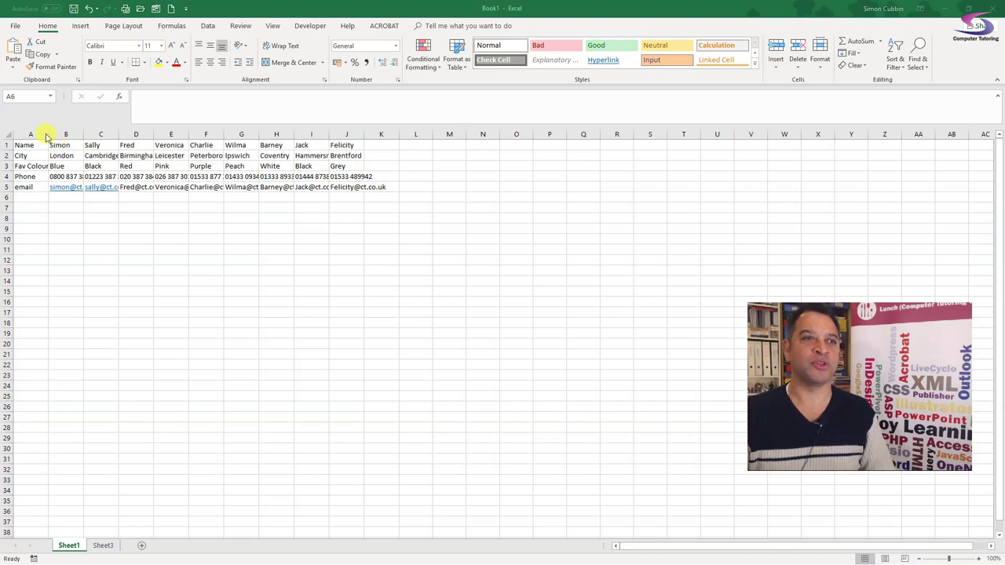
Copy the contact data A1:J5 and paste it transposed starting at M1.
key(ctrl+a)
drag(26, 144, 27, 185)
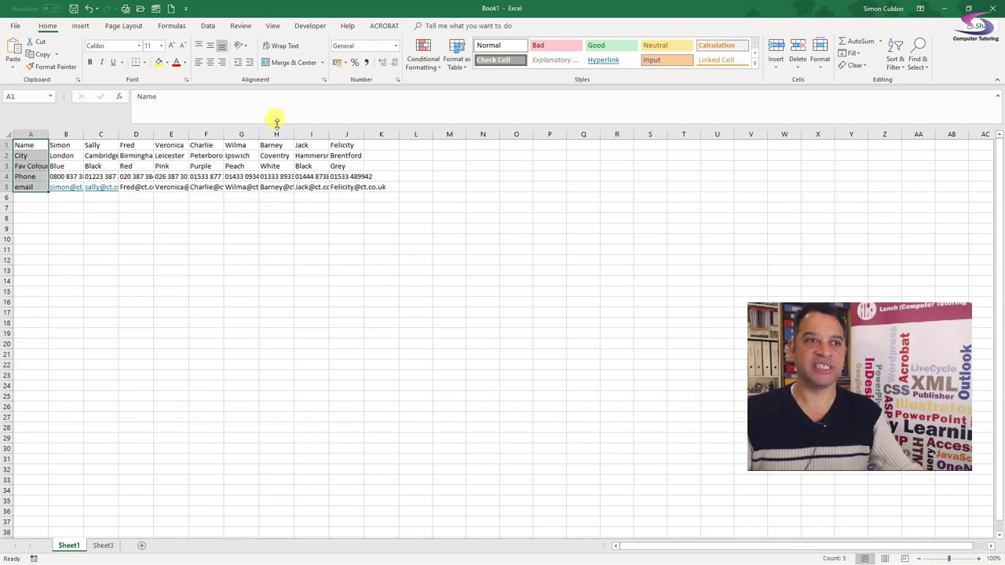
drag(36, 139, 361, 188)
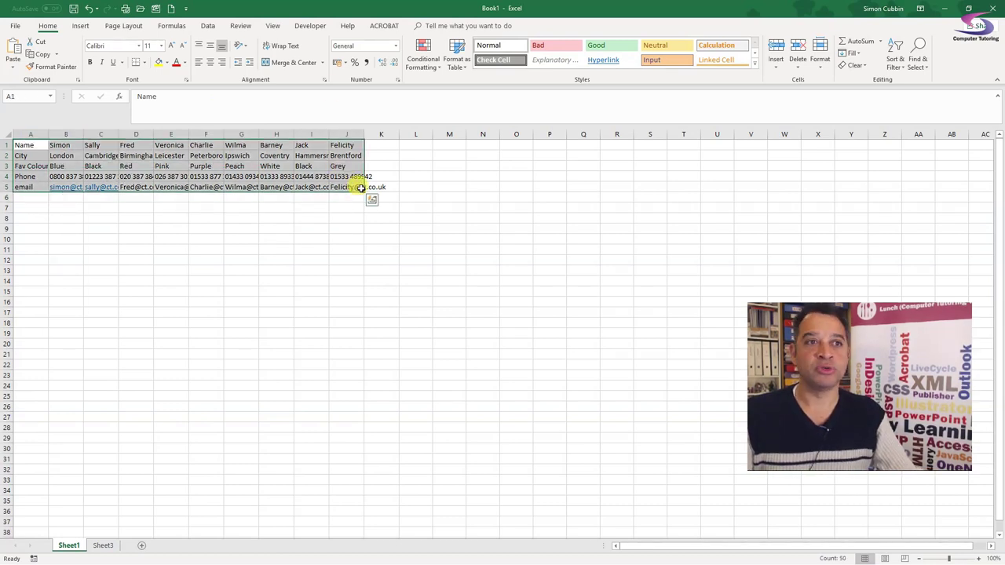
click(38, 55)
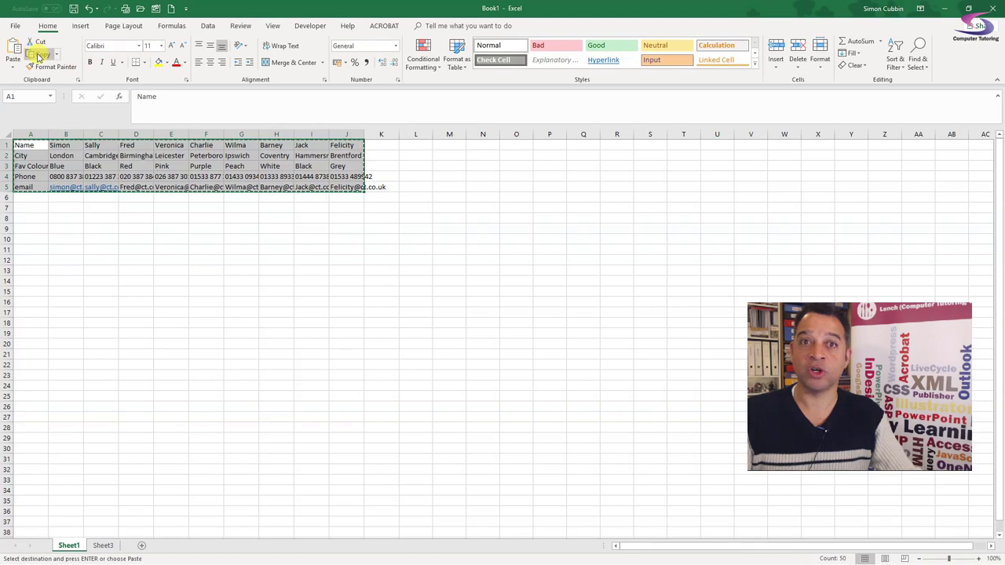
click(29, 237)
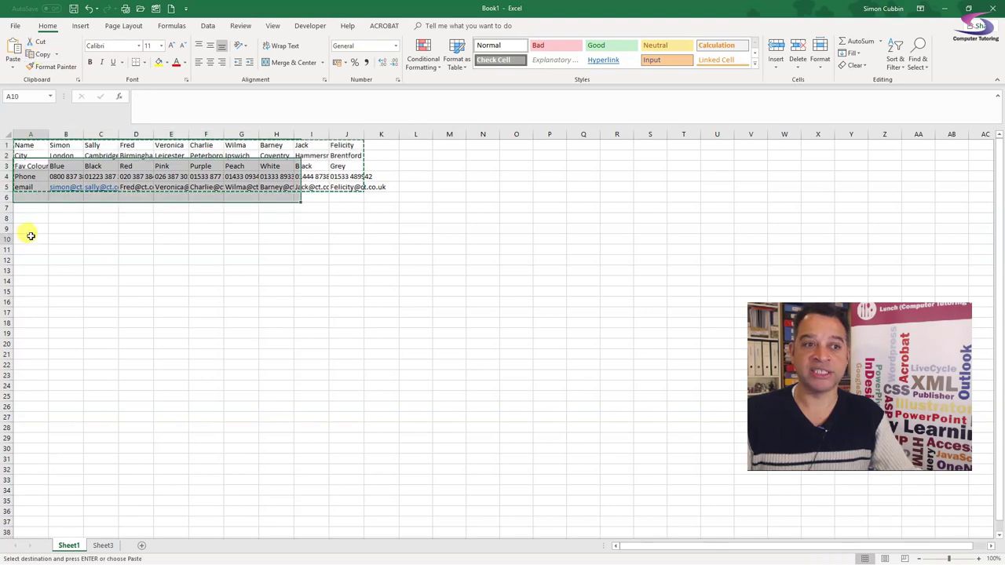
right_click(372, 167)
click(514, 164)
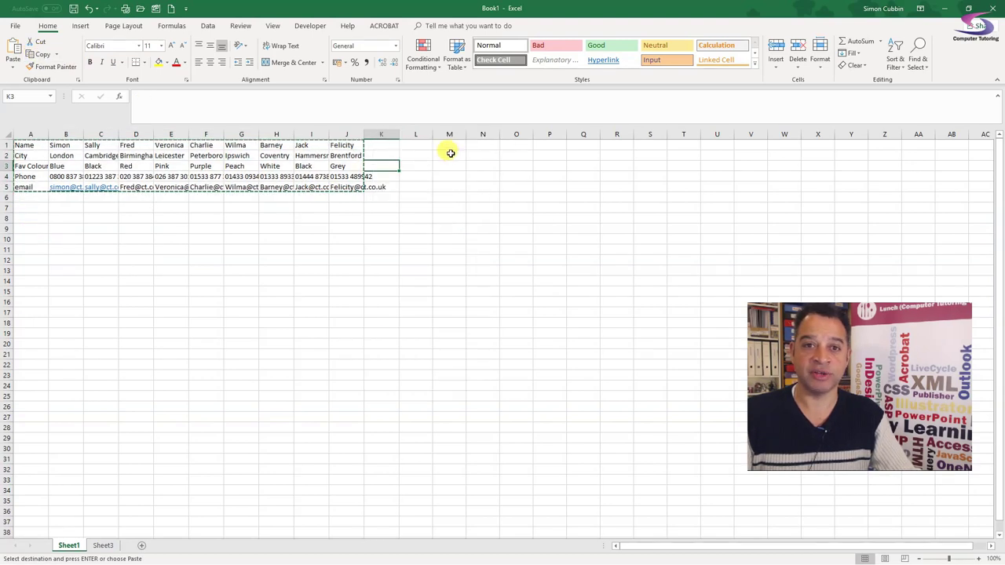
click(458, 143)
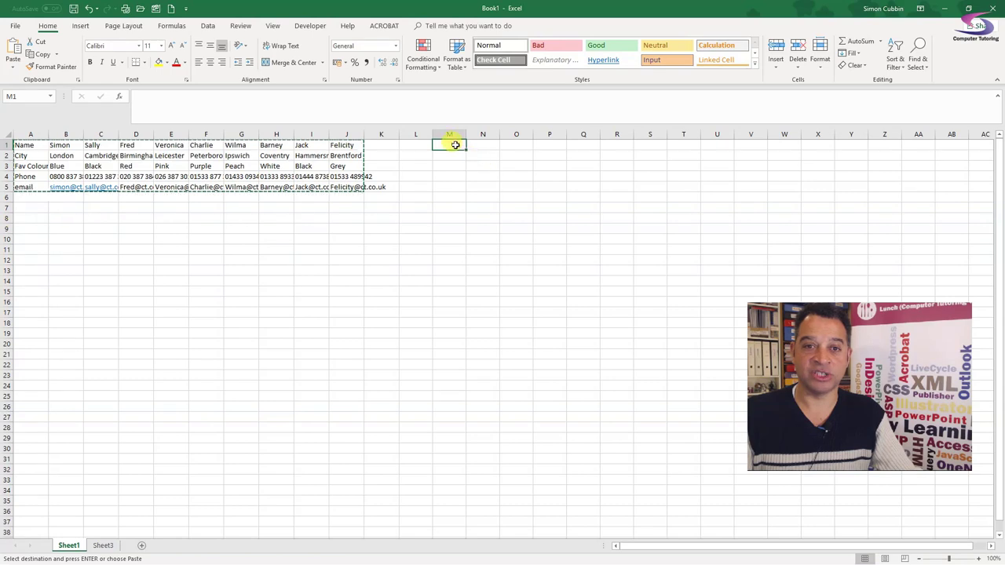
click(13, 67)
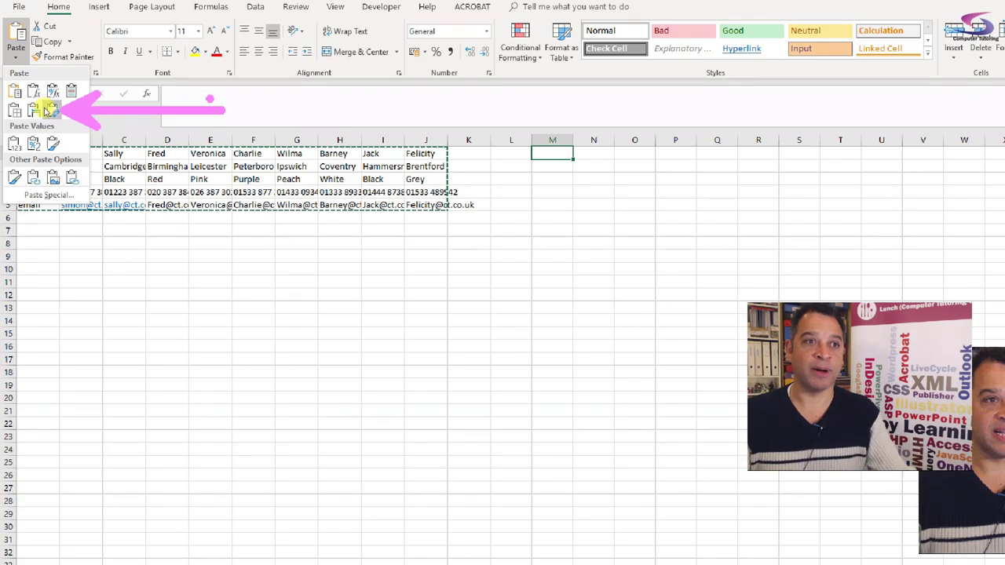
key(Escape)
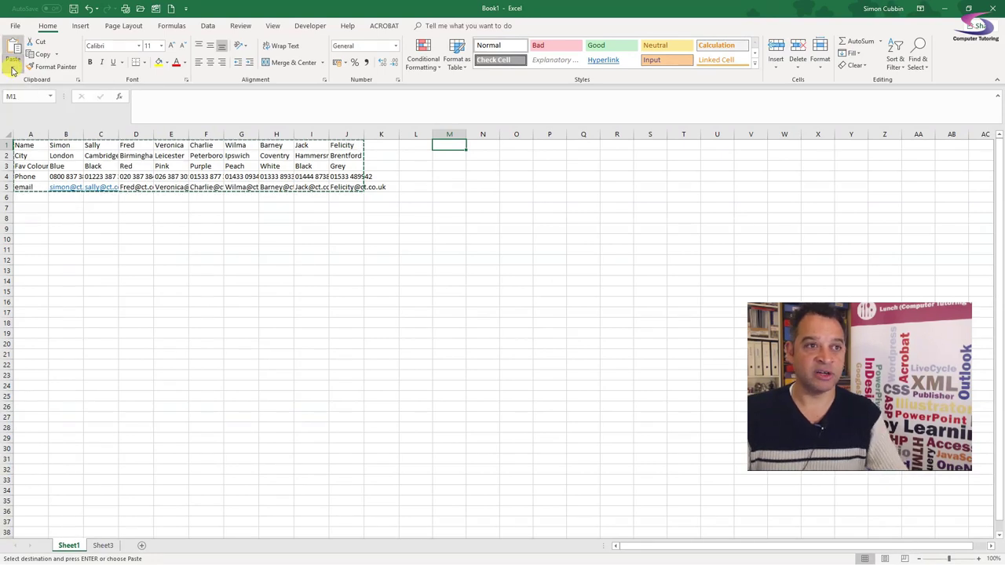
click(13, 71)
click(41, 109)
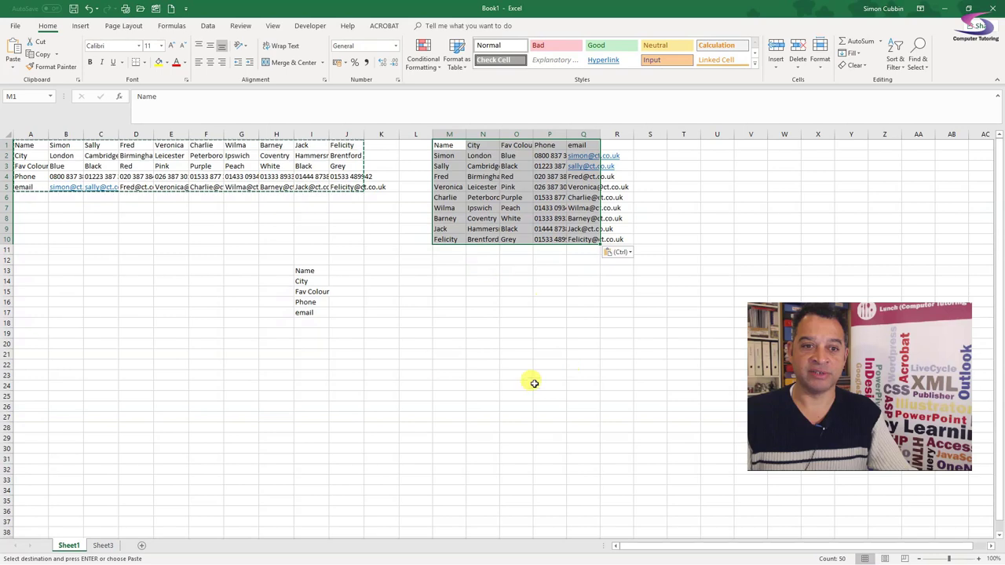
Delete the leftover labels in I13:I18 and select columns M through R.
click(306, 271)
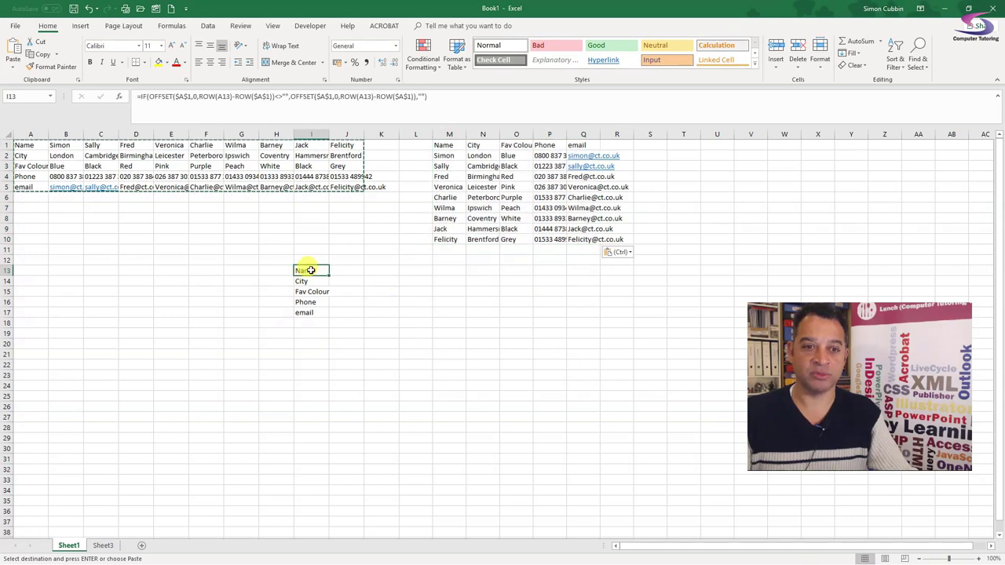
drag(303, 271, 317, 322)
key(Delete)
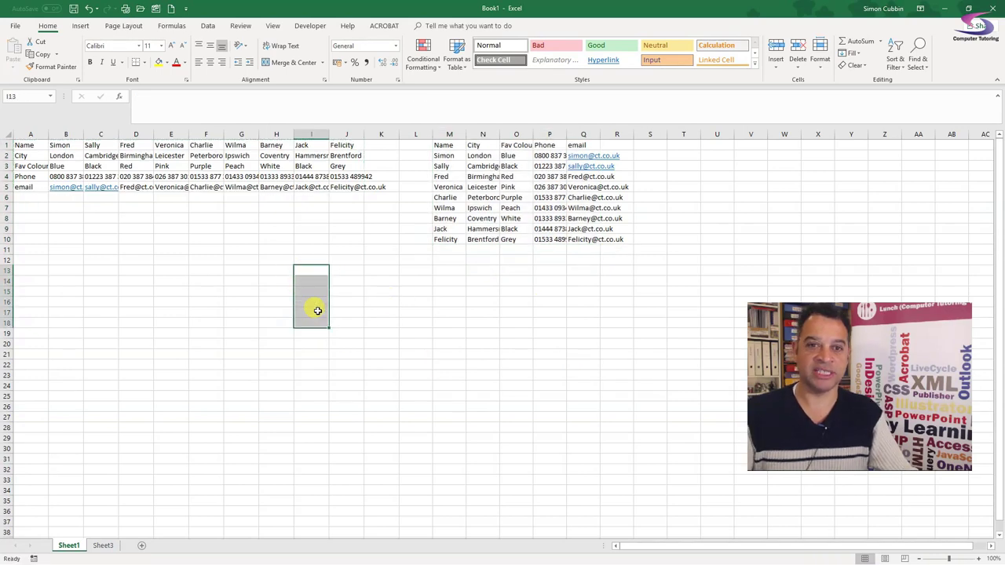
click(585, 353)
drag(450, 134, 617, 128)
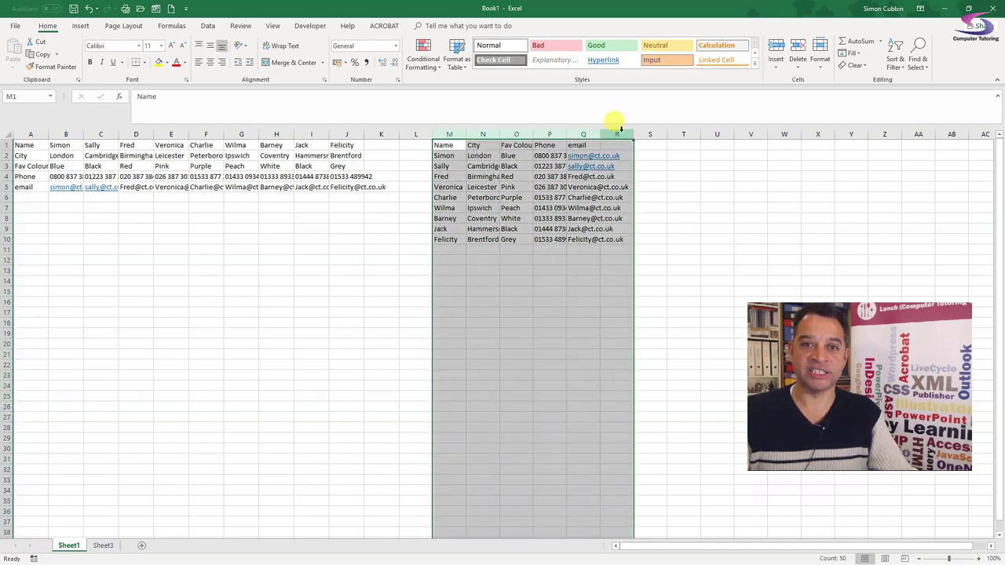
Clear columns M:R, then paste A1:J5 transposed into Sheet3 at A1.
key(Delete)
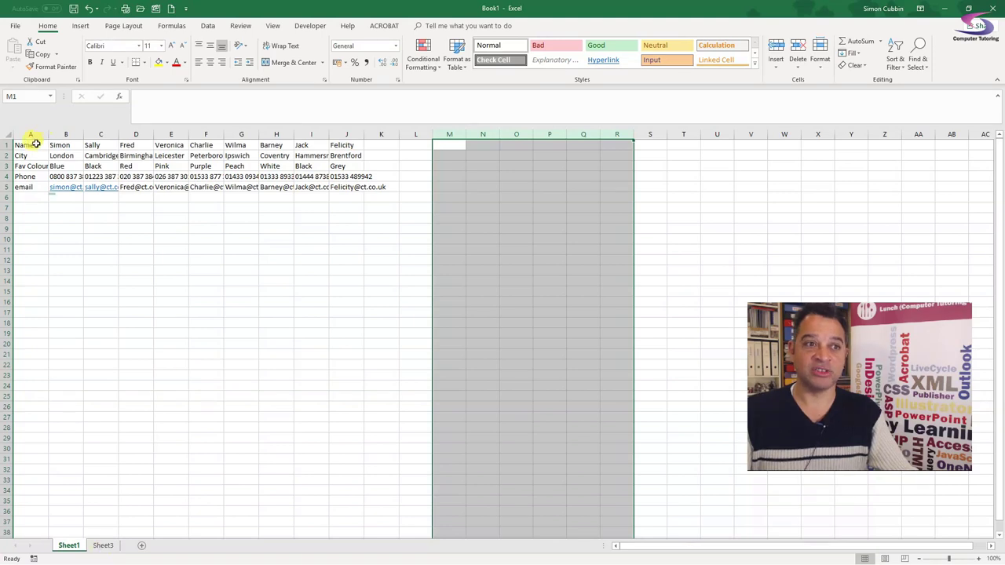
drag(31, 146, 358, 186)
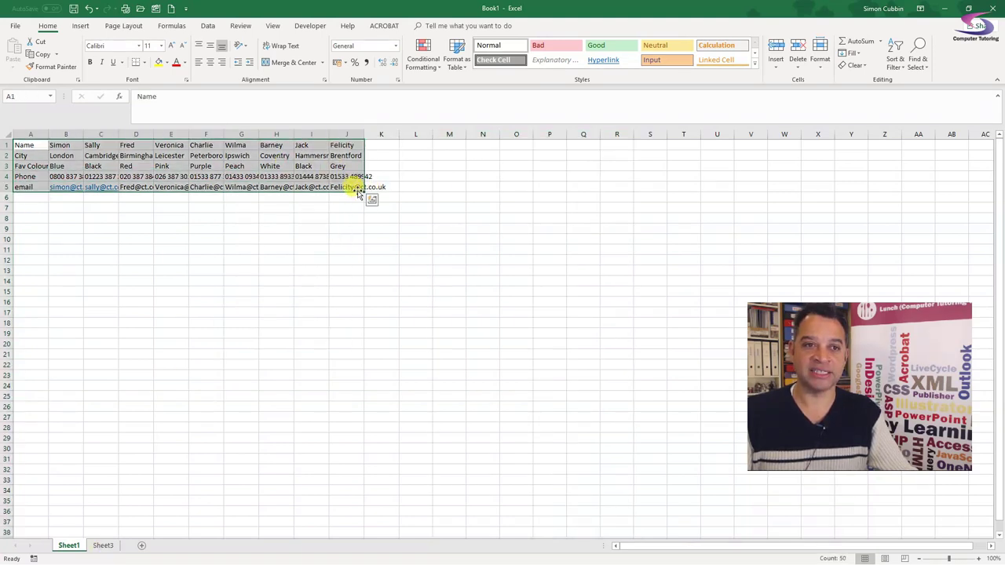
click(41, 54)
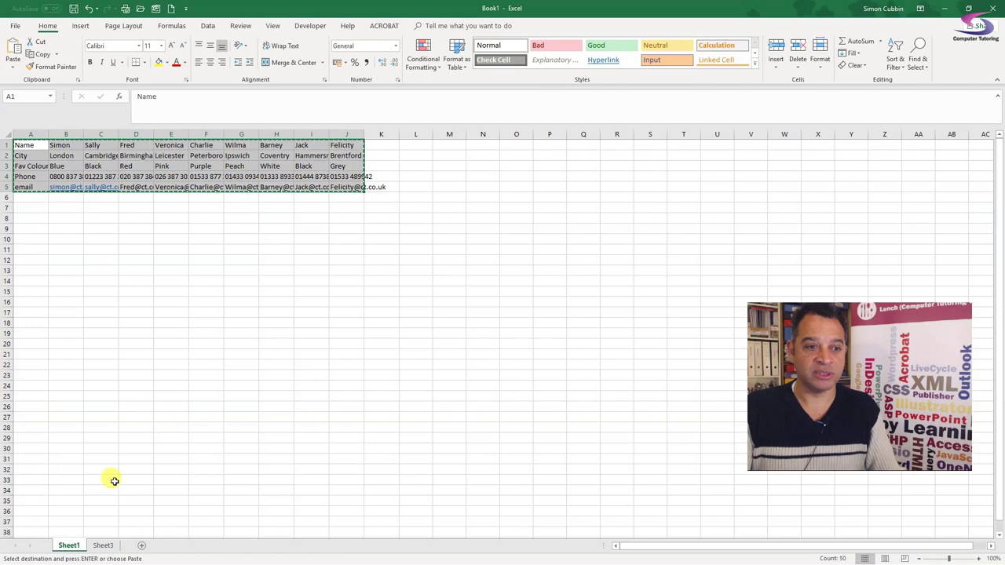
click(103, 545)
click(49, 163)
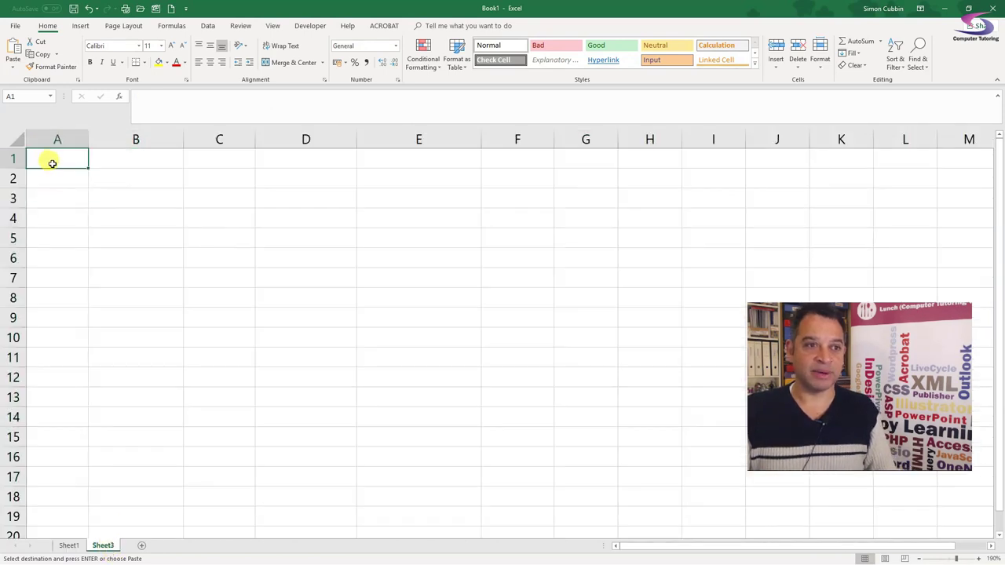
click(11, 68)
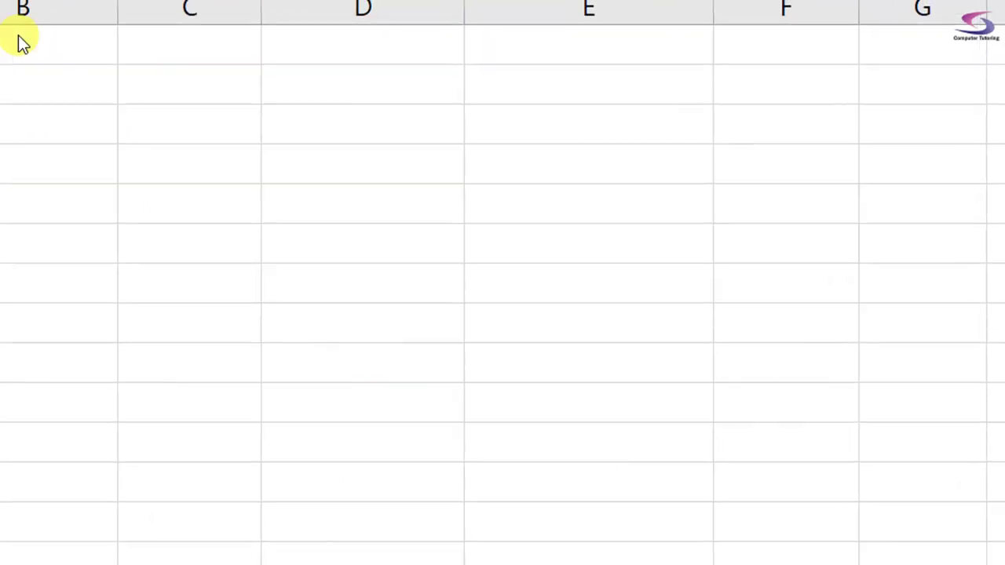
click(99, 86)
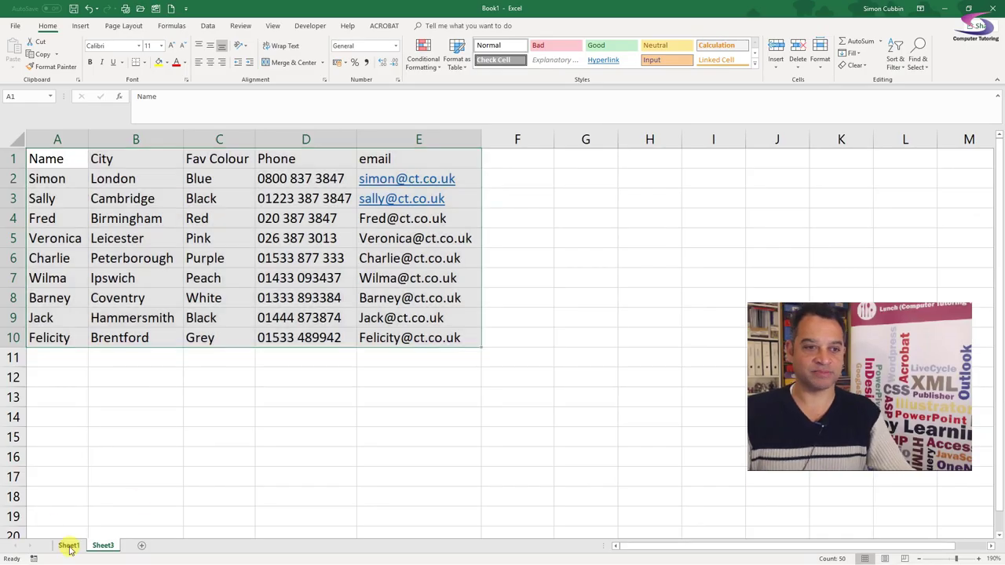
Enter Pet, Cat, Dog in Sheet1 A6:C6 and check Sheet3 for the new row.
click(69, 547)
click(22, 196)
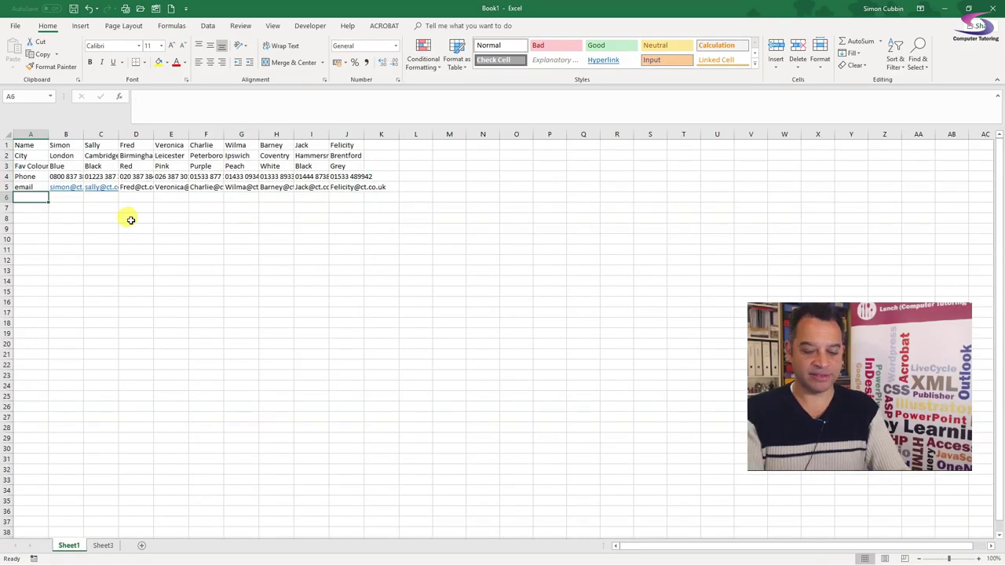
text(Pet)
key(Tab)
text(Cat)
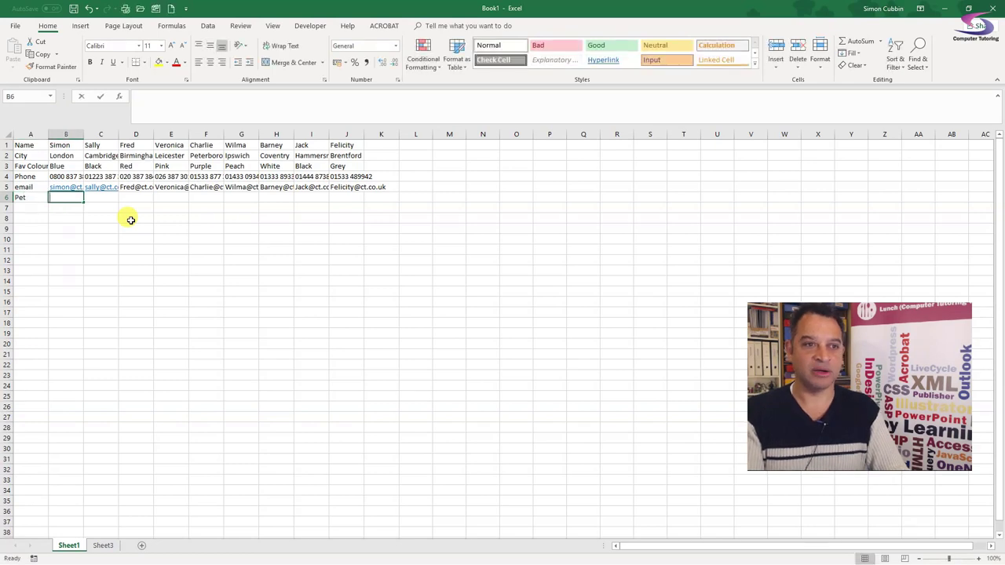
key(Tab)
text(Dog)
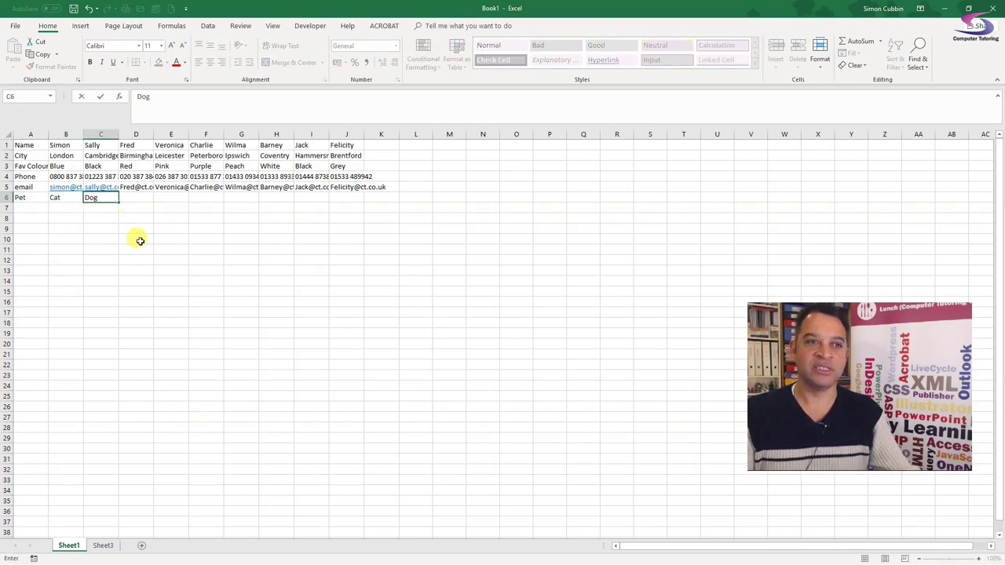
click(139, 238)
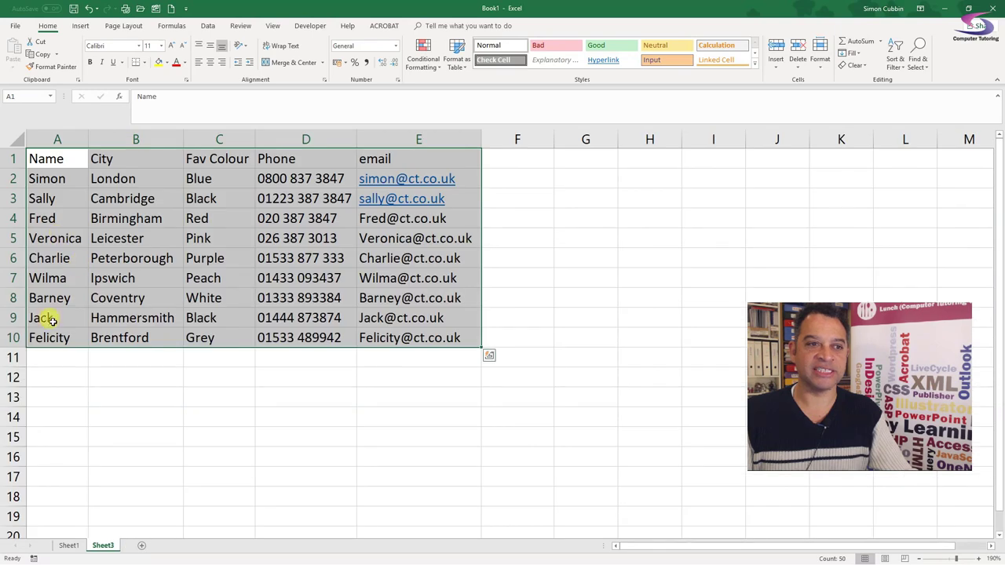
click(78, 362)
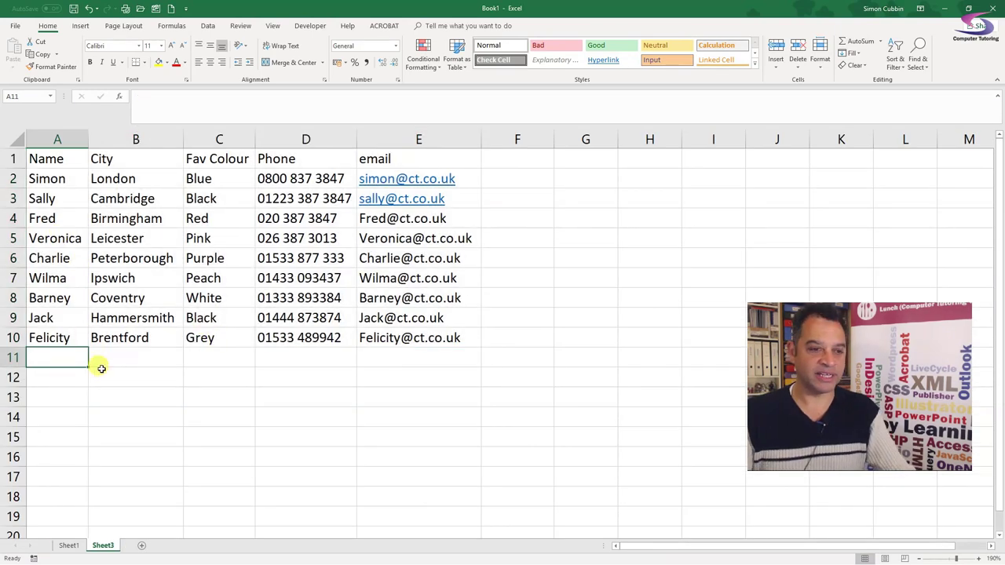
Retype the A5 label as 'Email' and compare against Sheet3's unchanged copy.
click(73, 546)
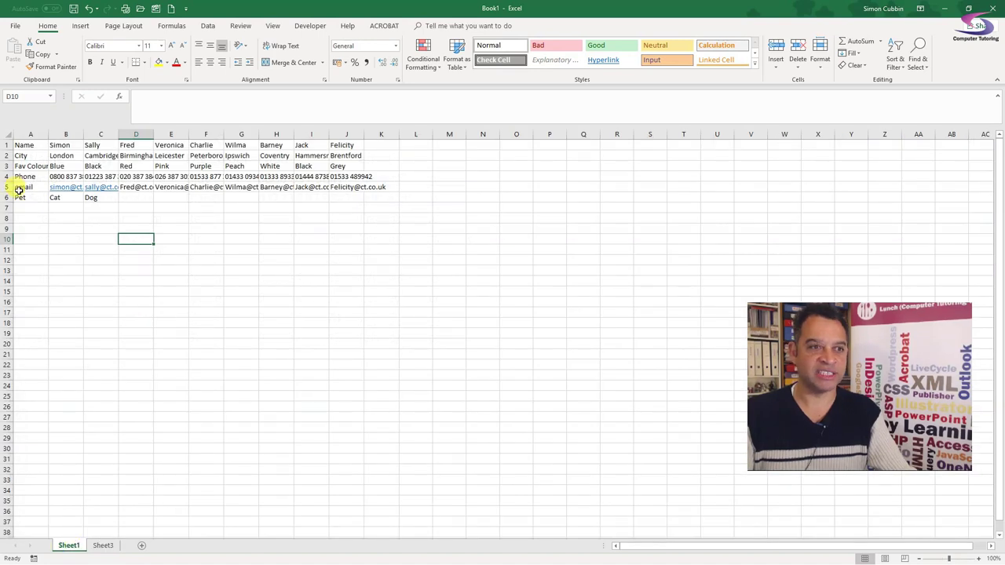
click(19, 187)
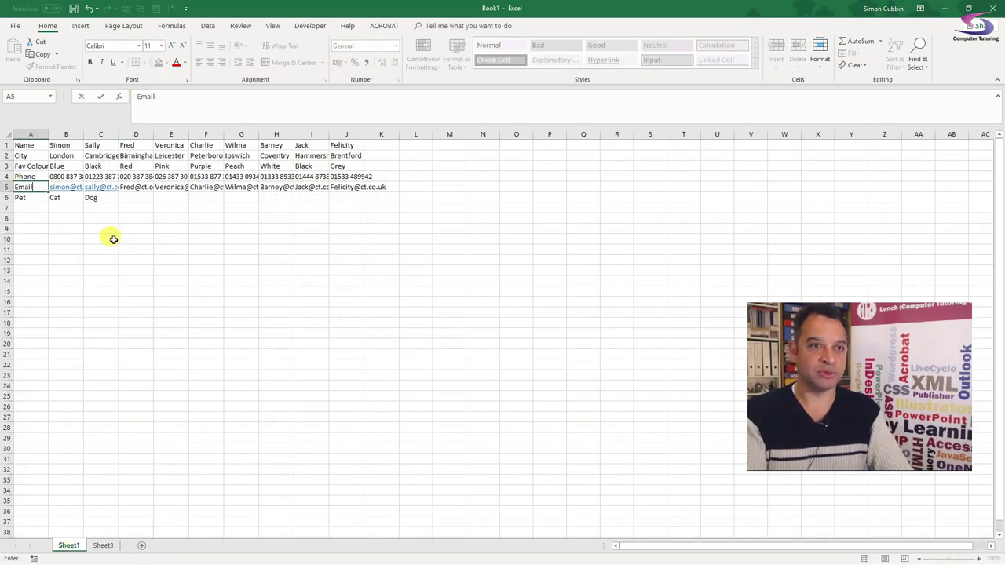
key(Return)
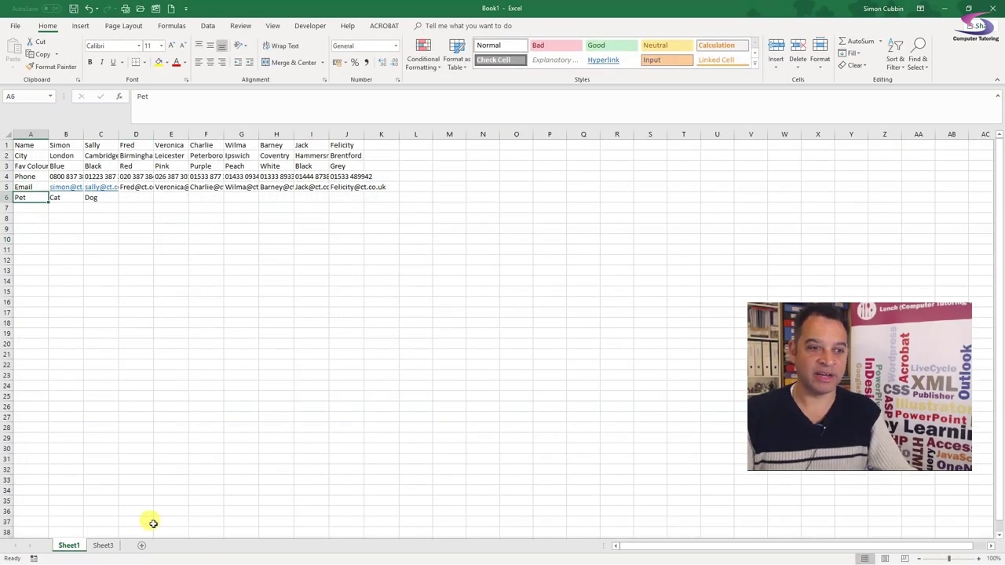
click(102, 545)
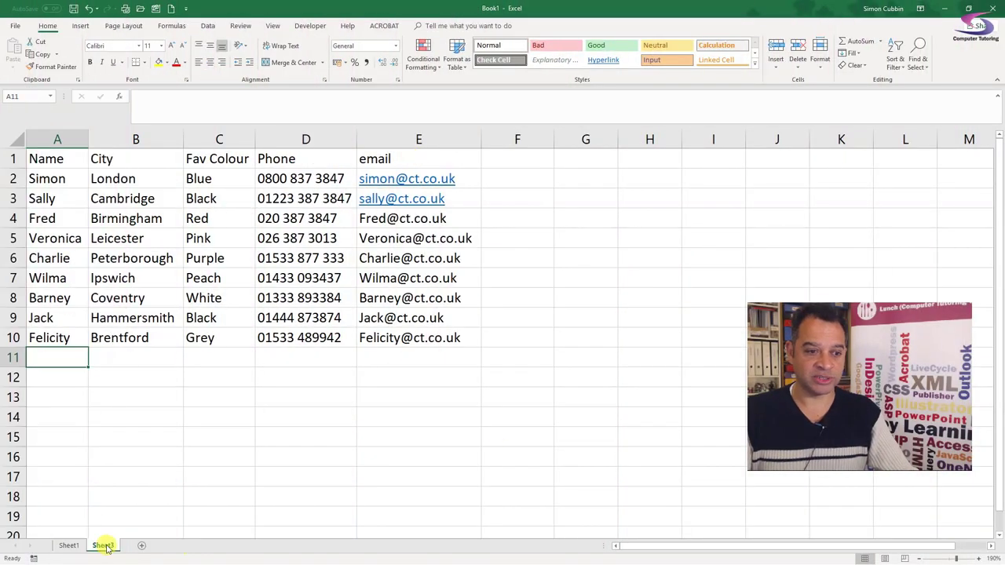
Rename Sheet3 to 'Copy & Paste' and Sheet1 to 'Data'.
double_click(102, 545)
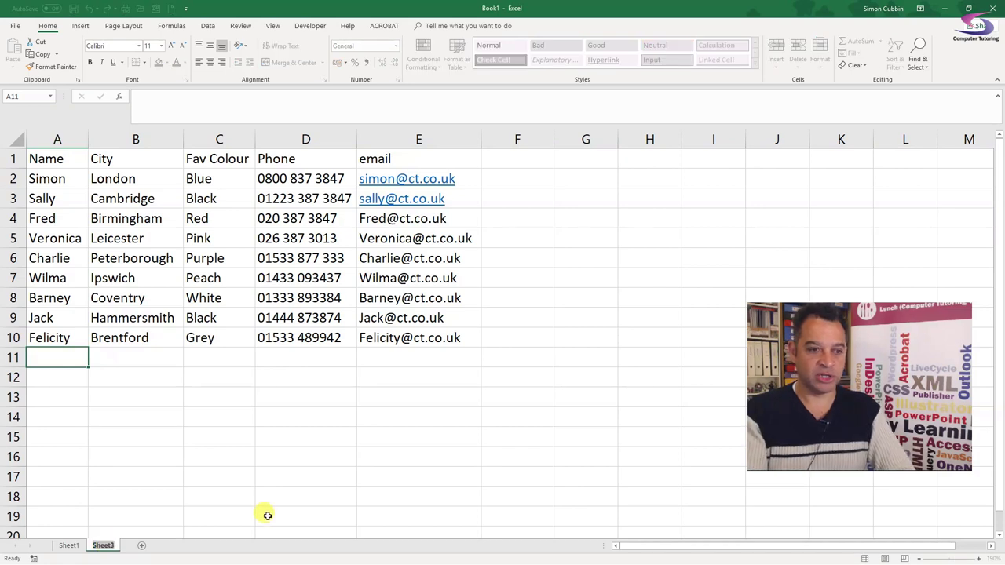
text(Copy & Pa)
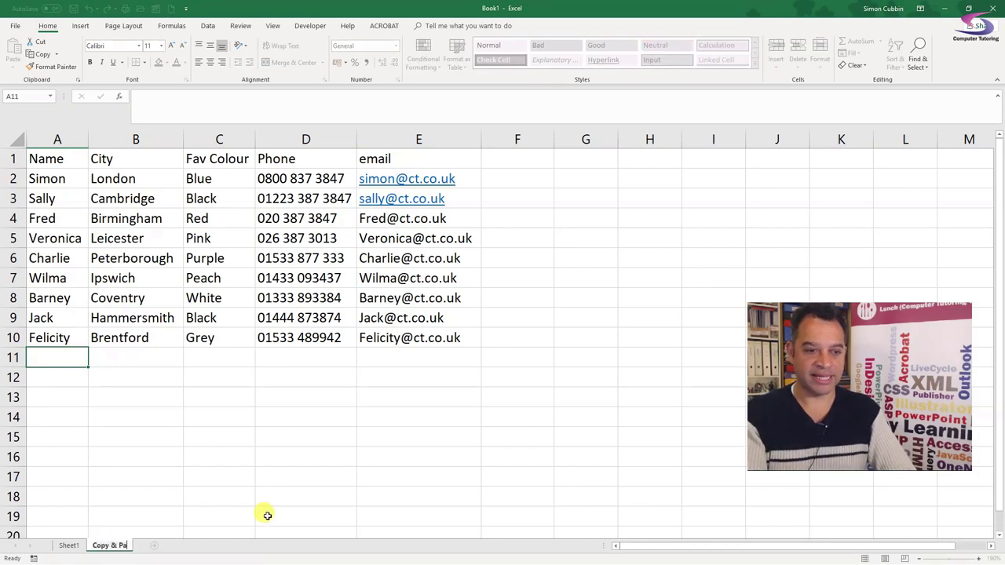
text(ste)
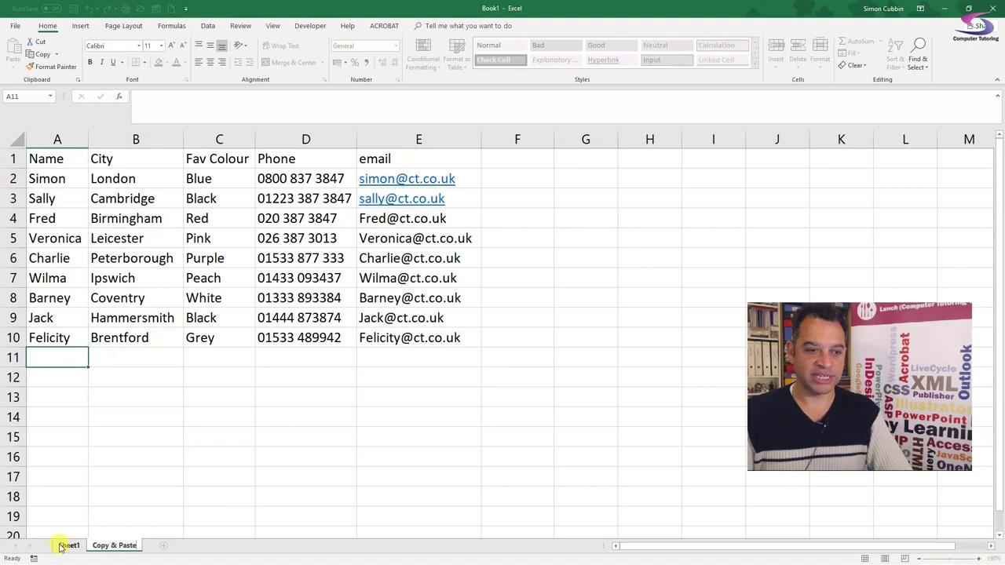
click(68, 545)
text(Data)
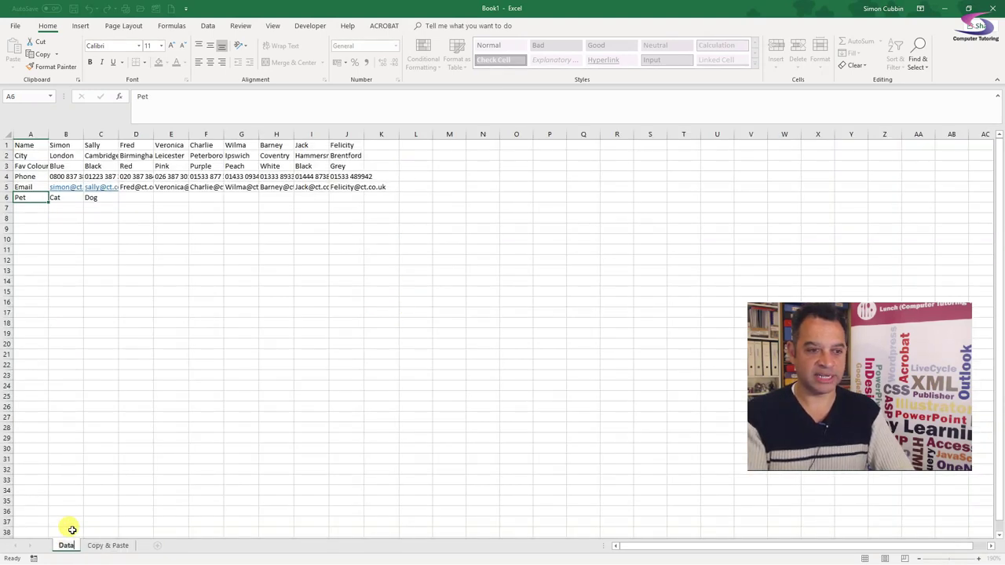
key(Return)
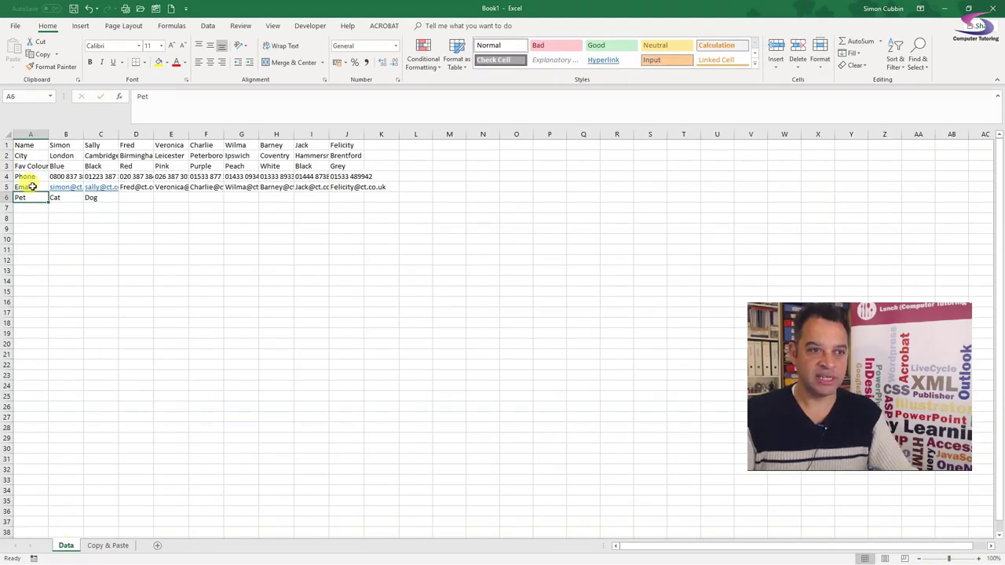
Clear the Pet, Cat, Dog cells in row 6 of the Data sheet.
drag(28, 196, 112, 197)
key(Delete)
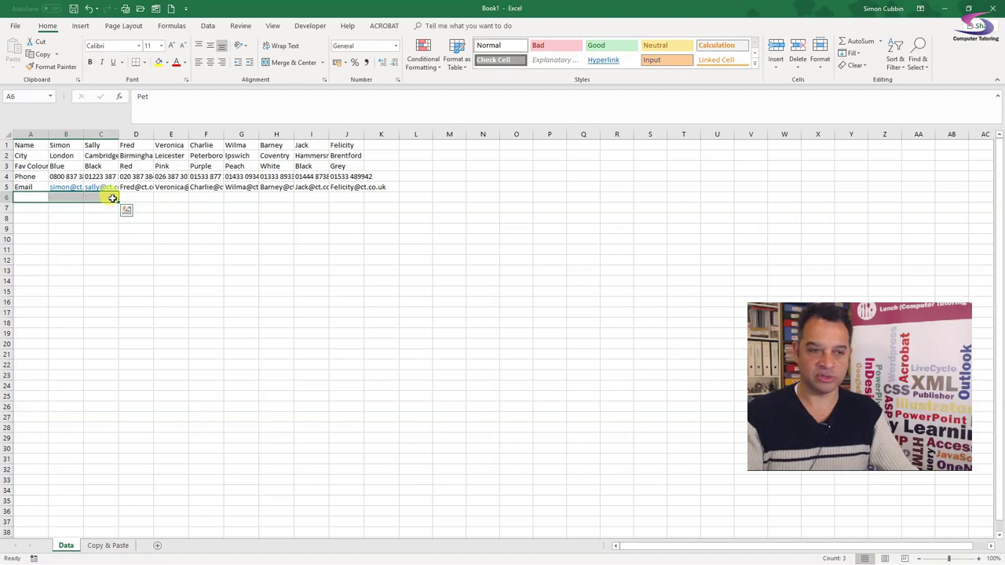
click(170, 291)
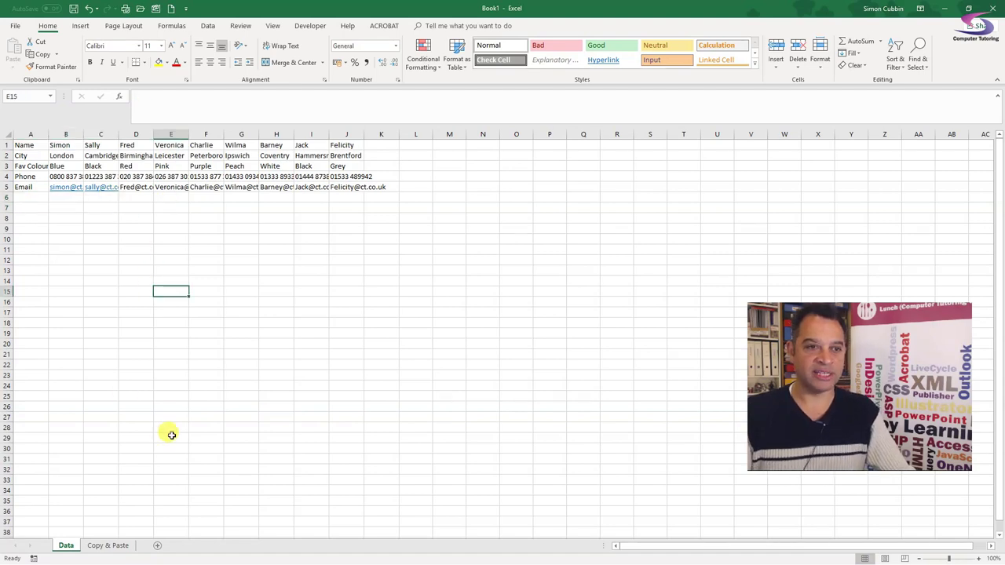
Insert a new sheet after Copy & Paste and name it 'Transpose'.
click(157, 545)
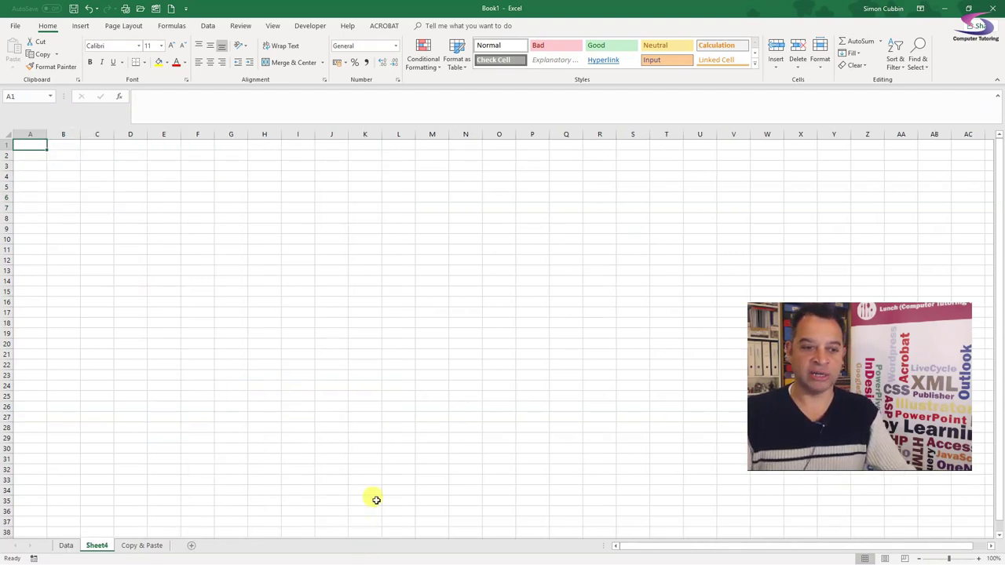
drag(102, 549, 172, 546)
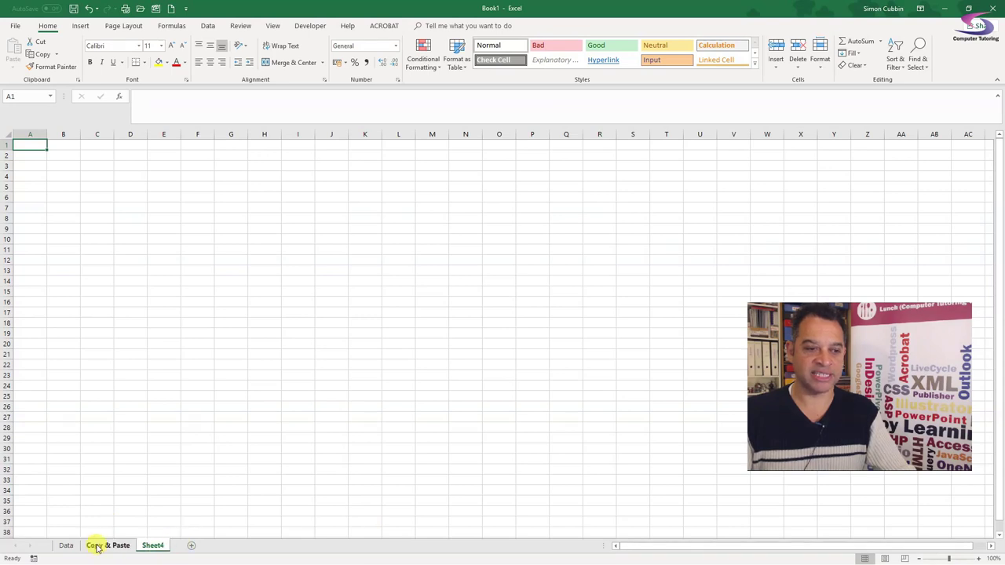
double_click(159, 547)
text(Transpose)
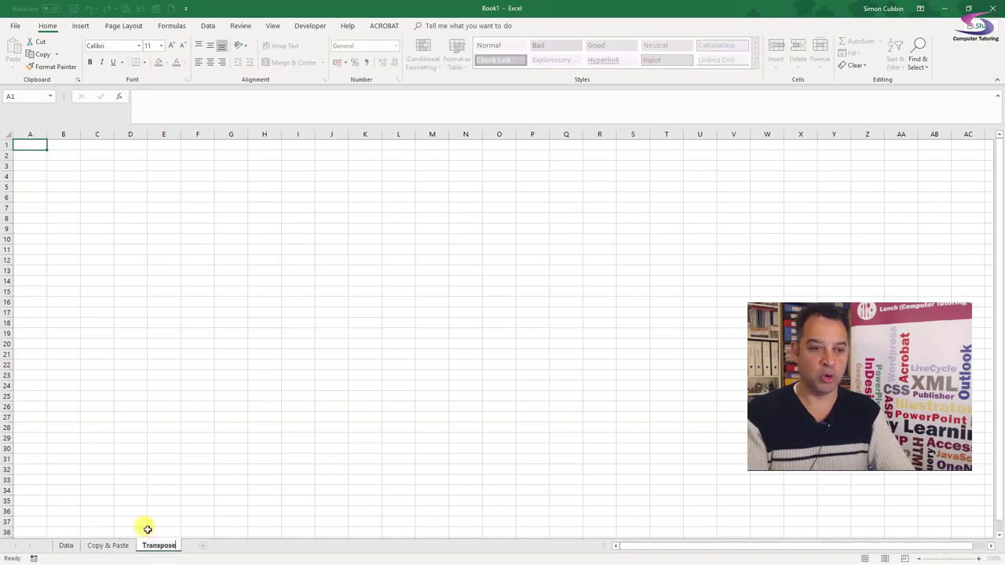
key(Return)
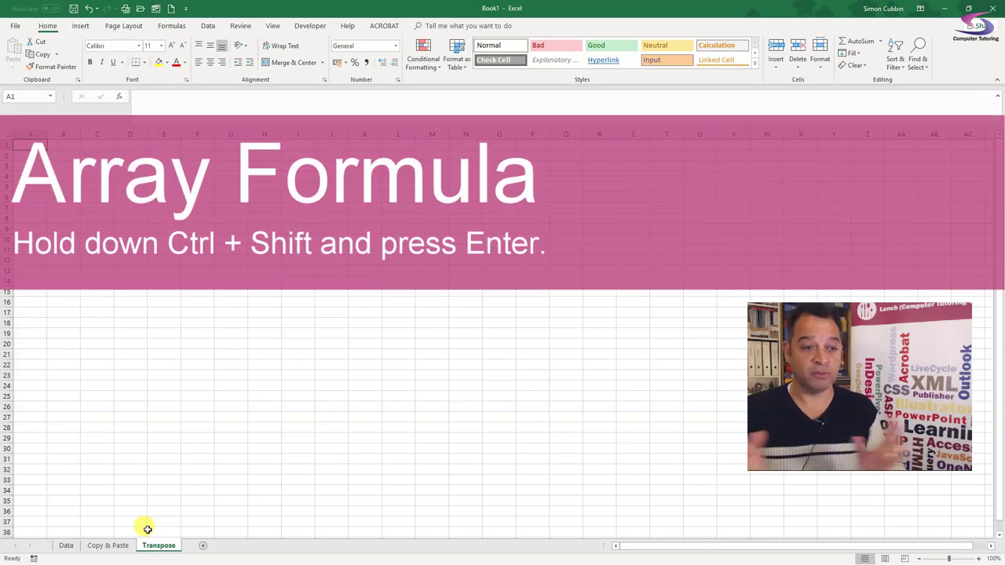
Copy Data!A1:J5 with Ctrl+C and switch to the Transpose sheet.
click(66, 545)
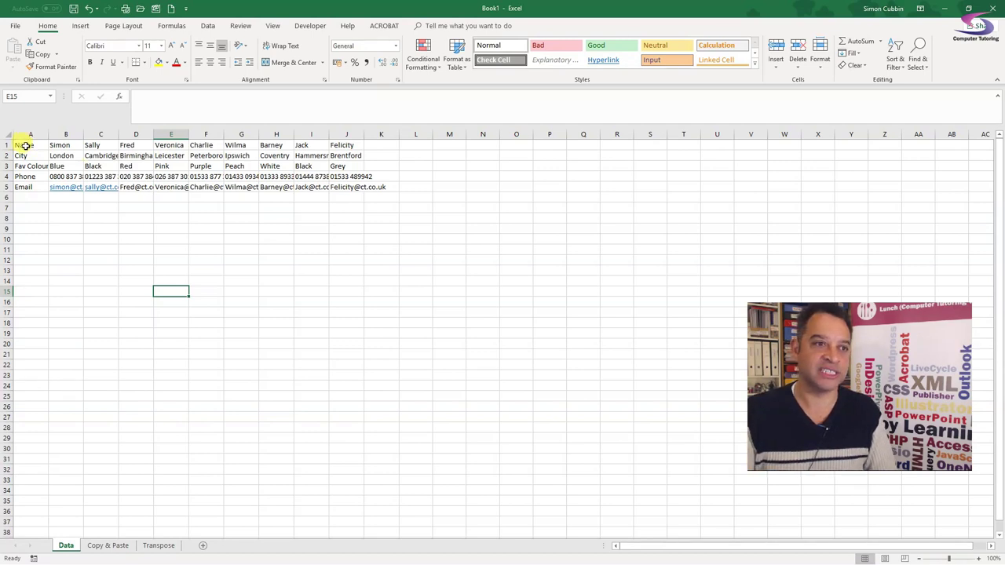
drag(25, 146, 350, 189)
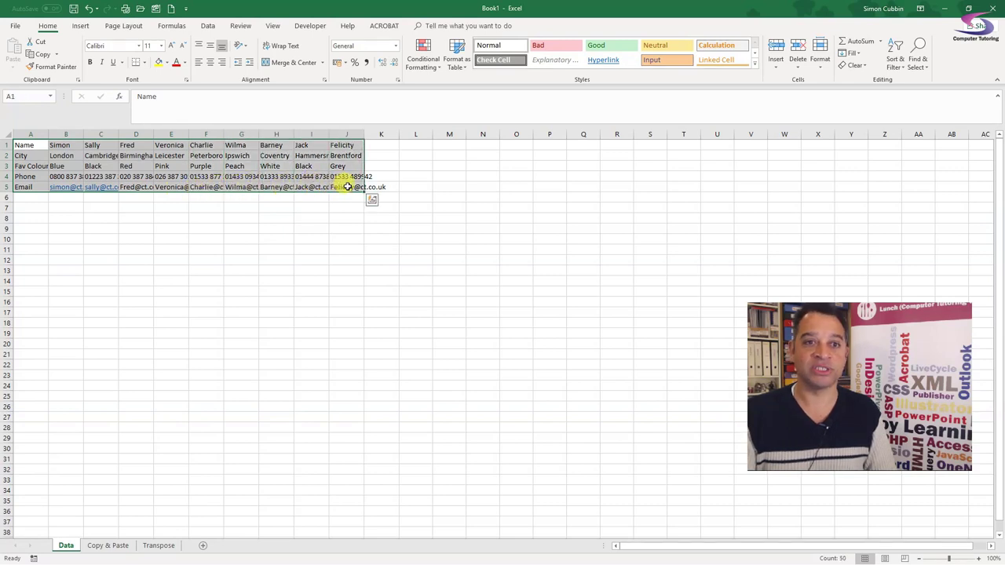
key(ctrl+c)
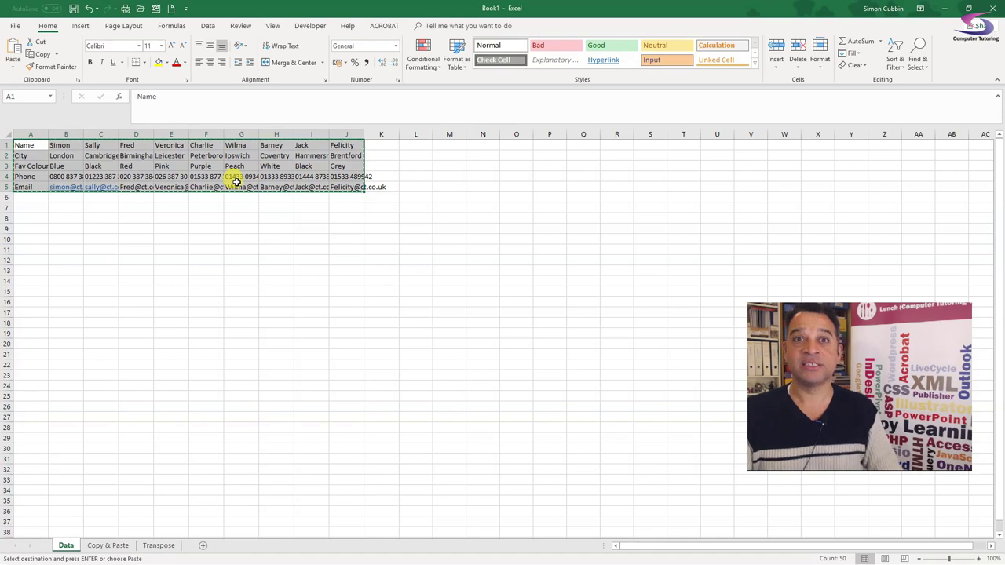
click(168, 547)
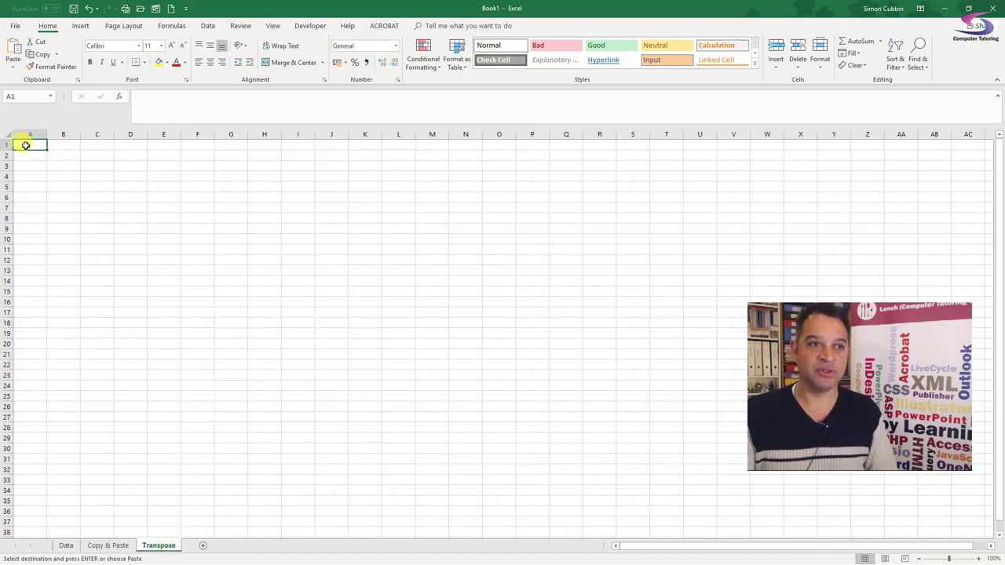
Array-enter =TRANSPOSE(Data!A1:J5) across Transpose!A1:E10 with Ctrl+Shift+Enter.
drag(30, 143, 167, 237)
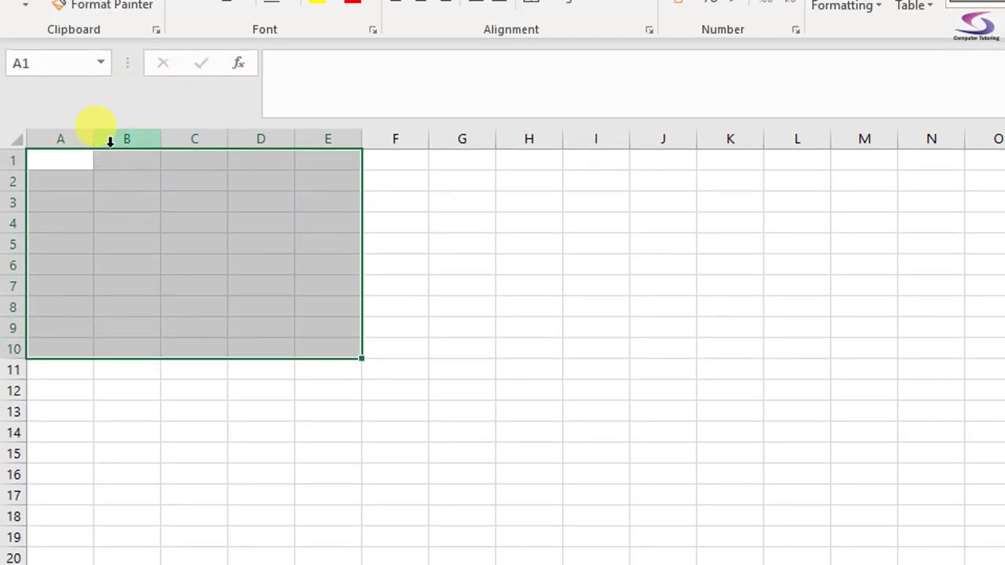
text(=)
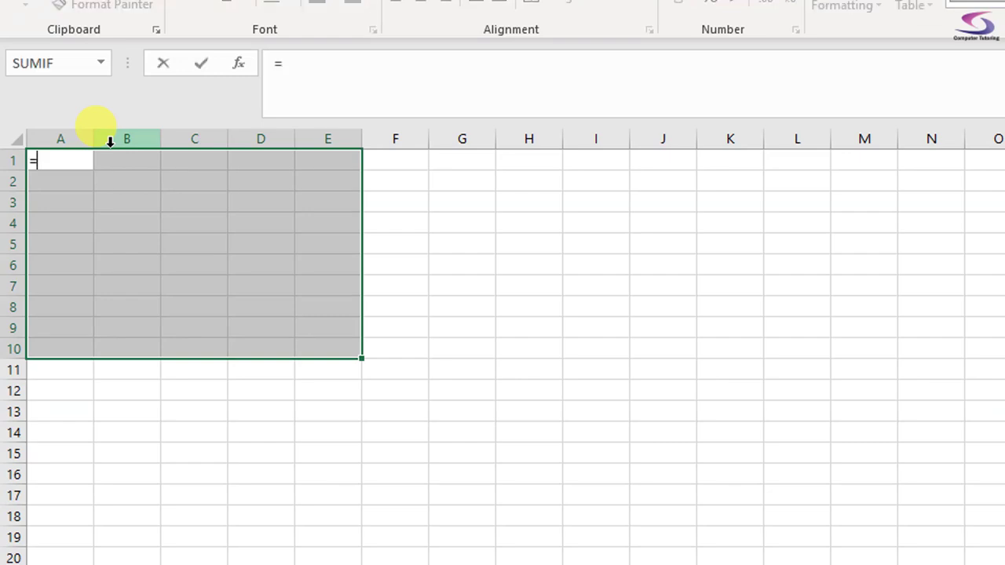
text(TRA)
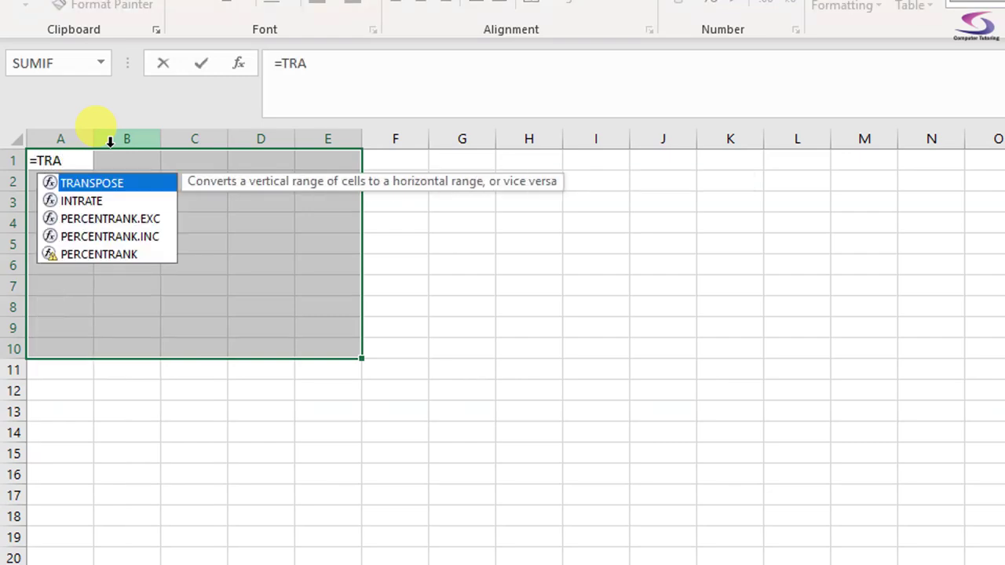
text(NSPOS)
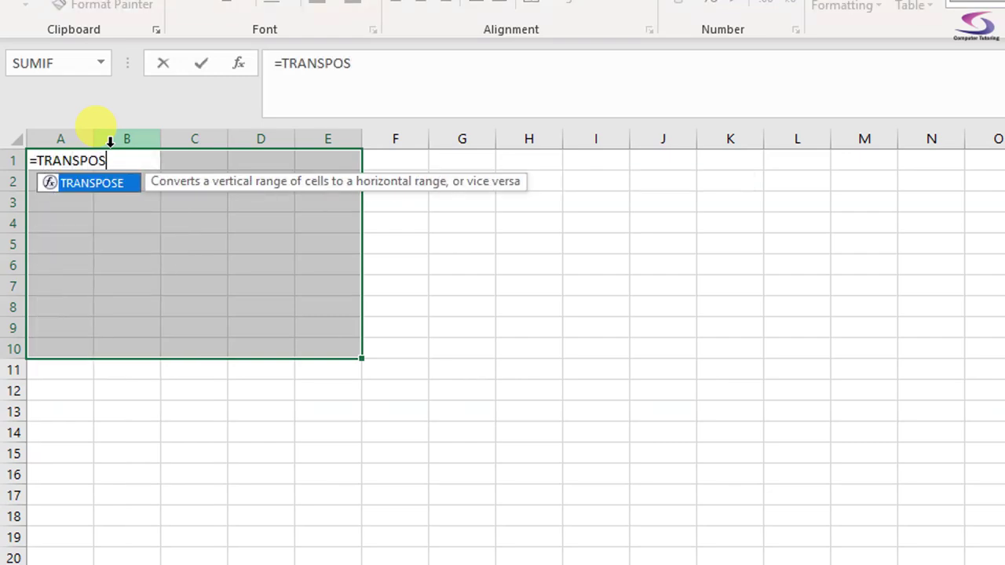
text(EJ()
key(BackSpace)
text(()
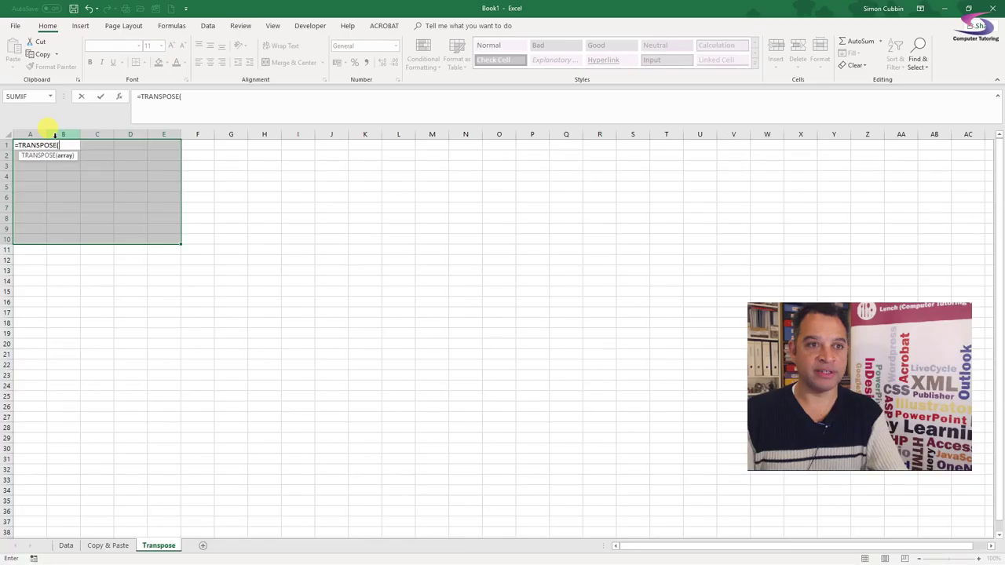
click(65, 546)
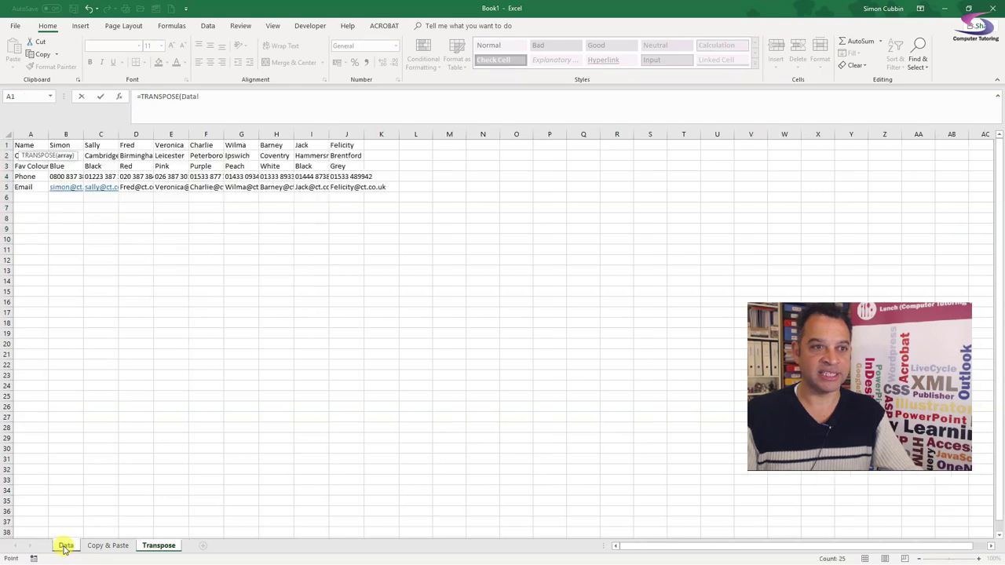
drag(28, 146, 355, 186)
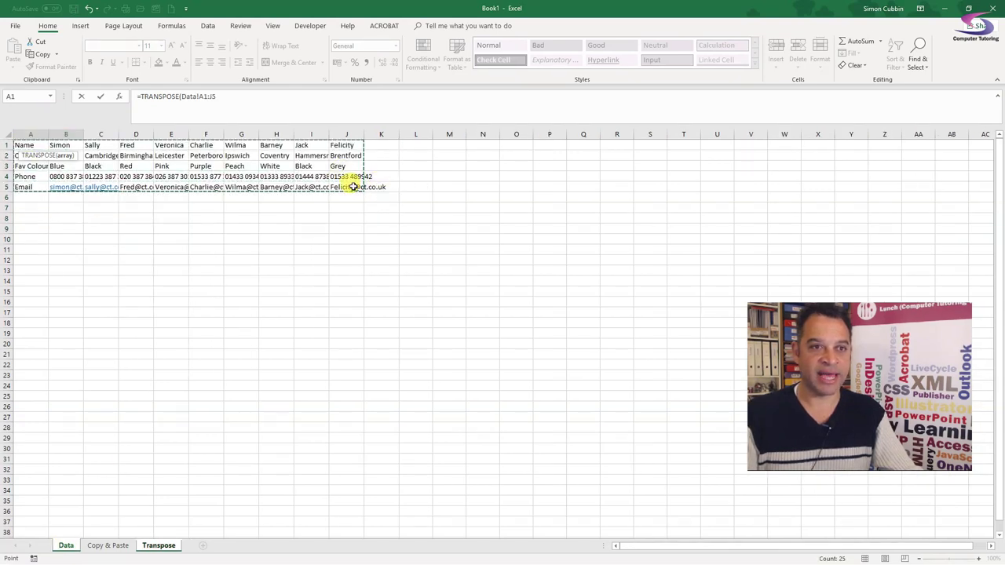
text())
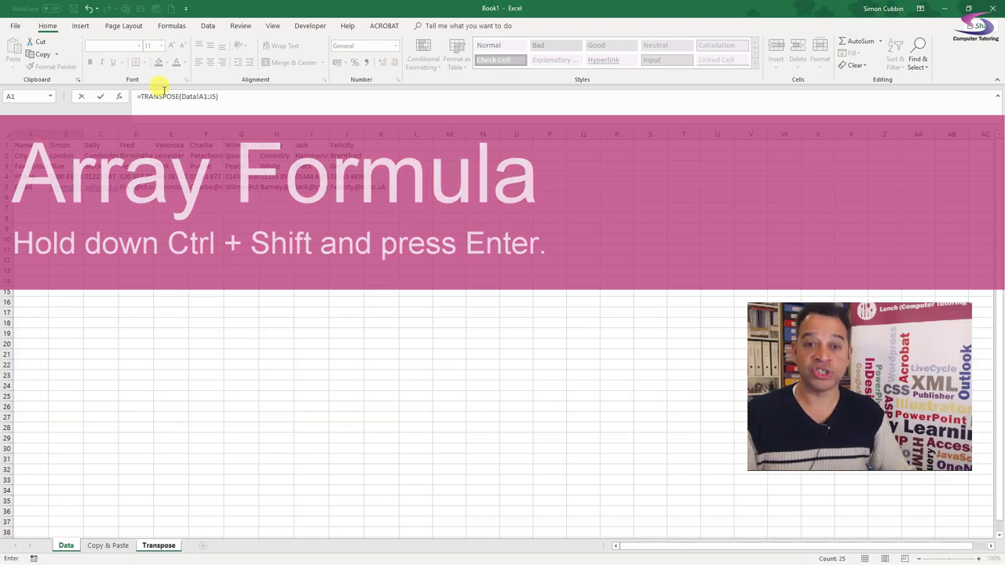
key(ctrl+shift+Return)
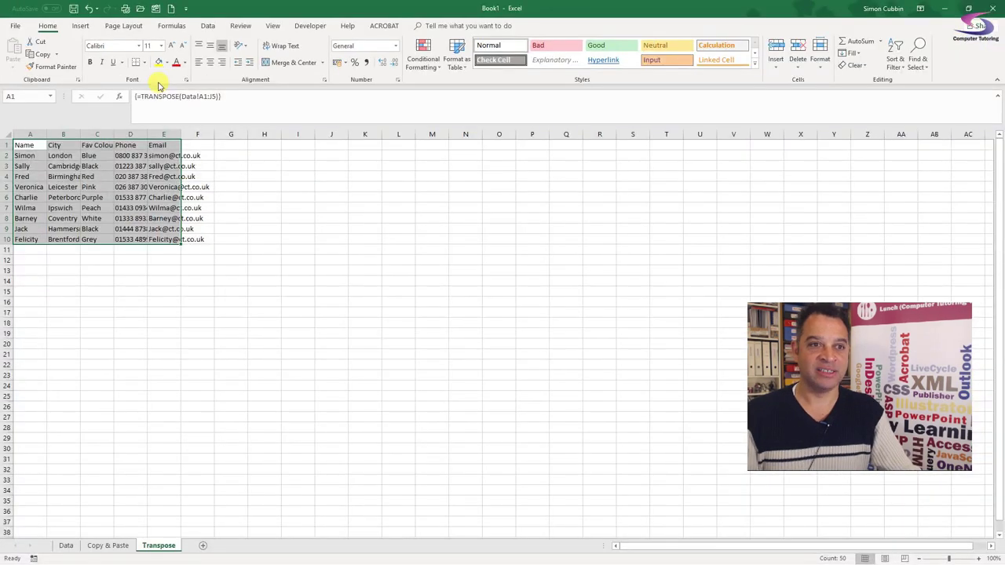
Auto-fit the Transpose columns, then change Data's A3 label to 'Favourite Colour' and fit column A.
click(5, 132)
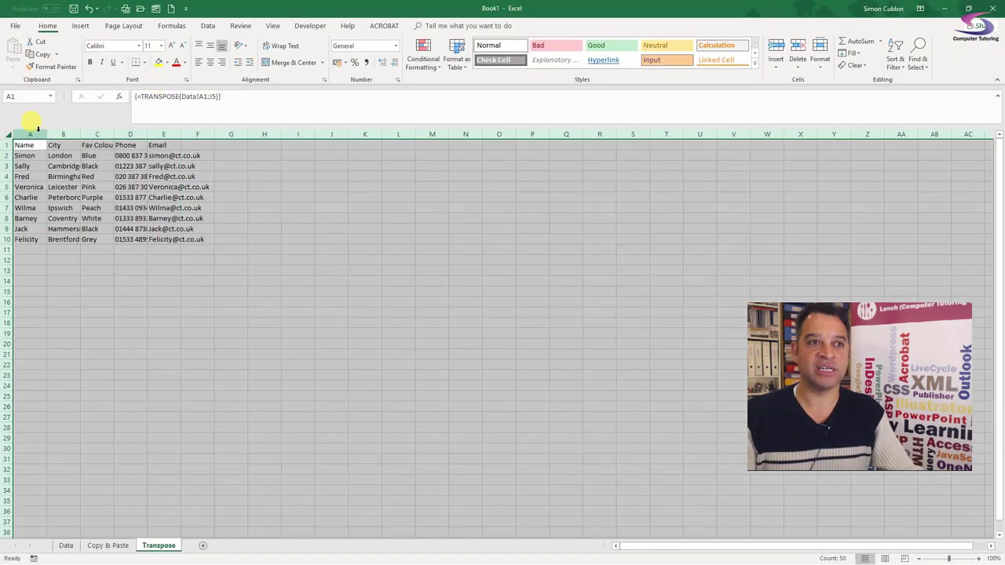
double_click(46, 133)
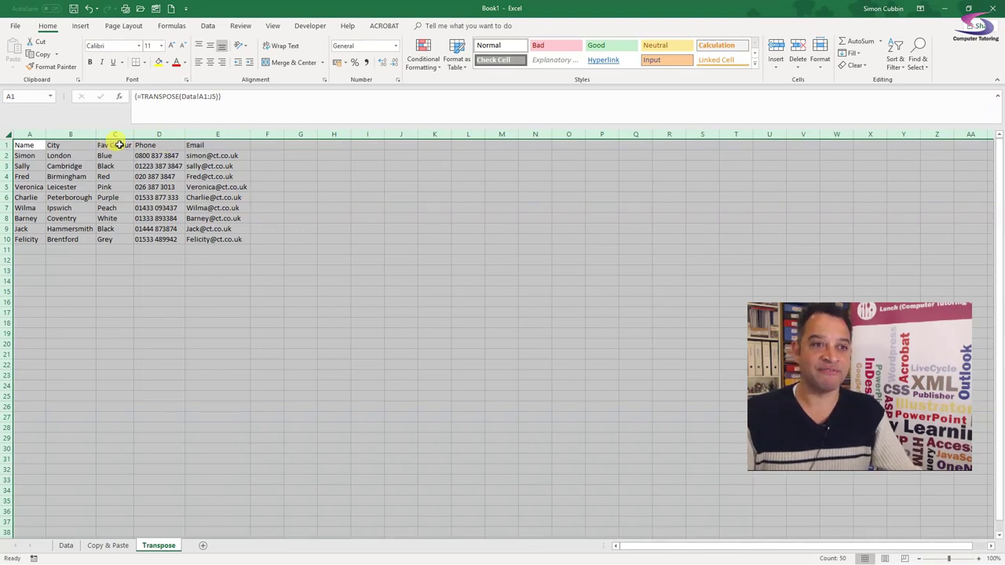
click(68, 544)
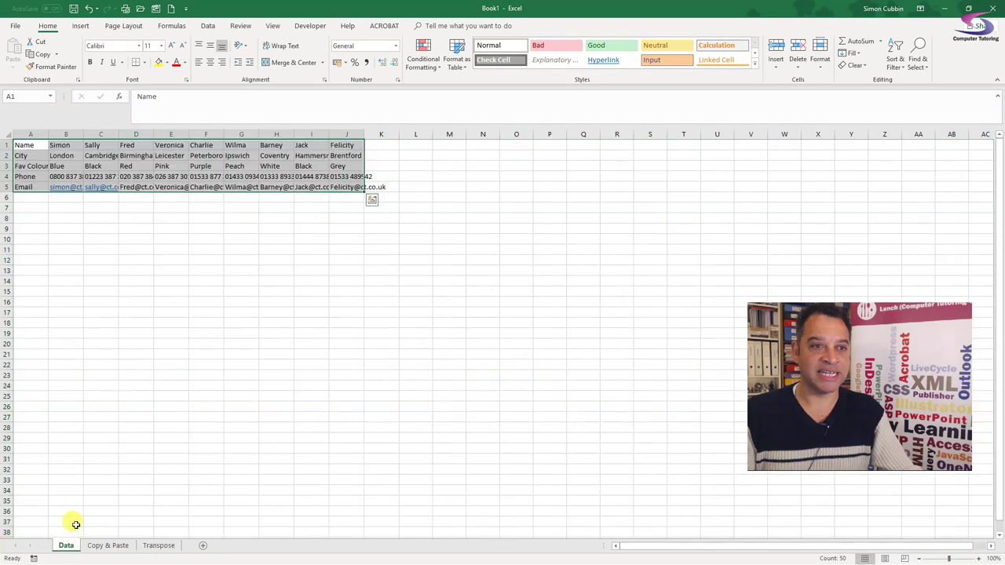
click(39, 165)
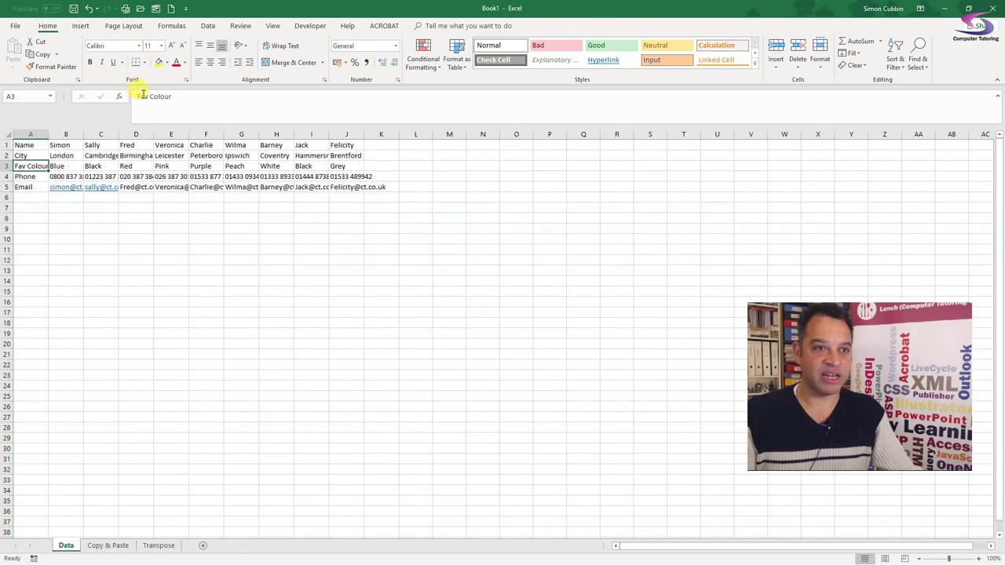
click(148, 95)
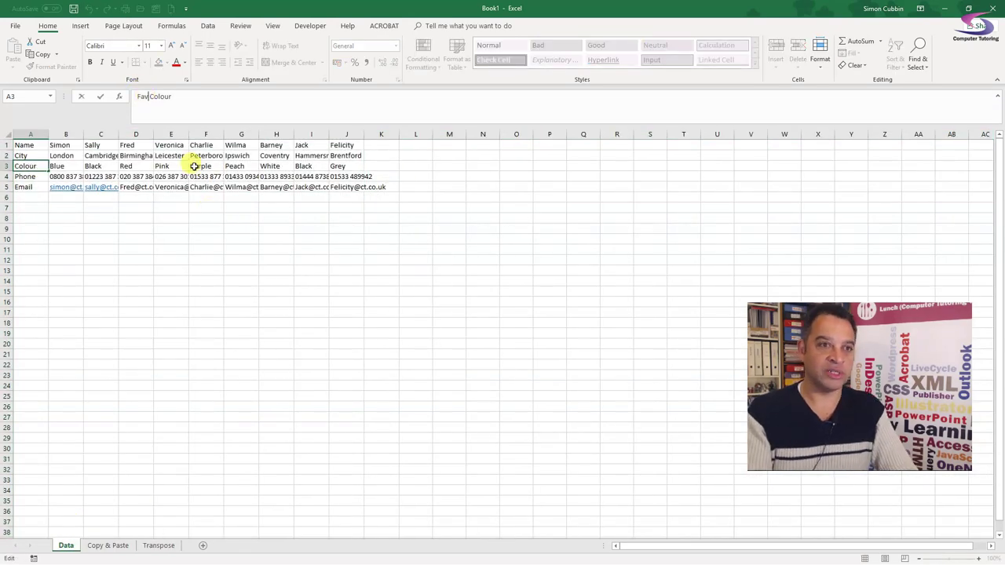
text(ouri)
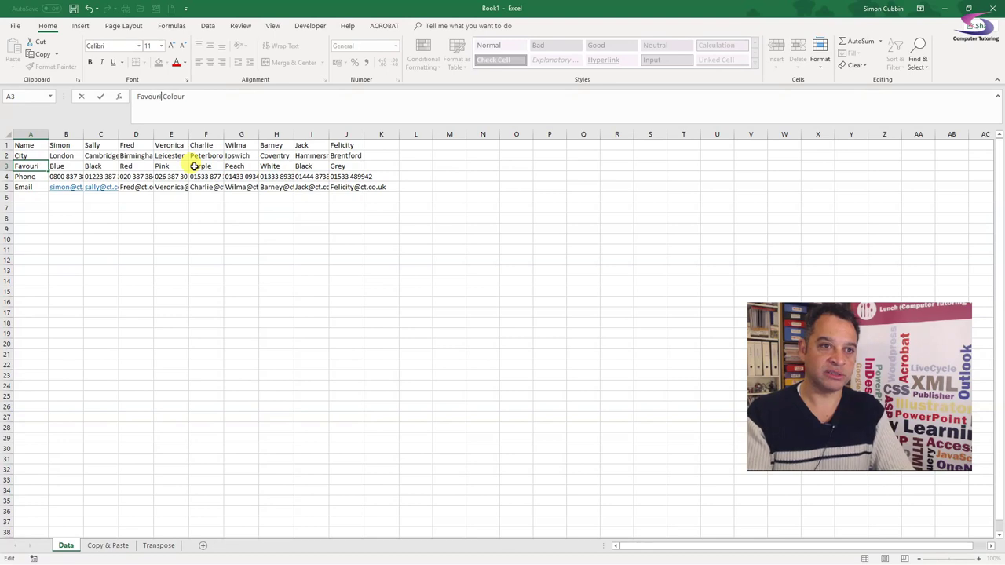
text(te)
key(Return)
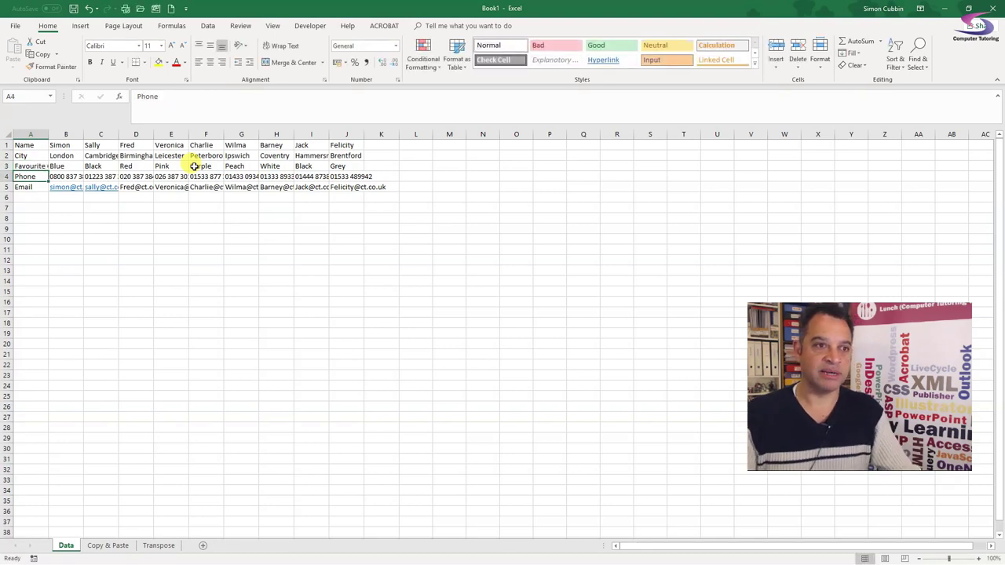
double_click(62, 134)
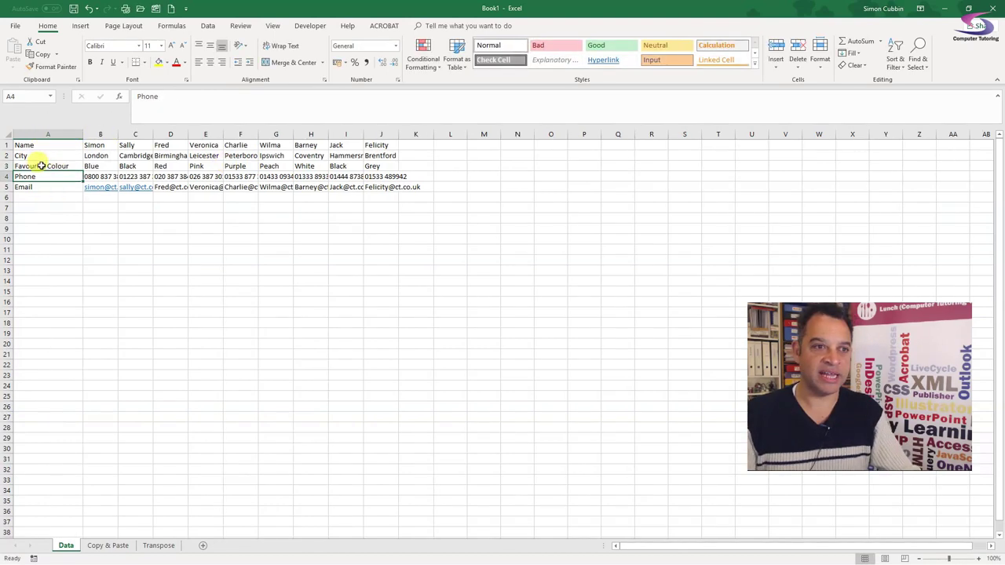
Widen all Transpose sheet columns to one equal width.
click(164, 547)
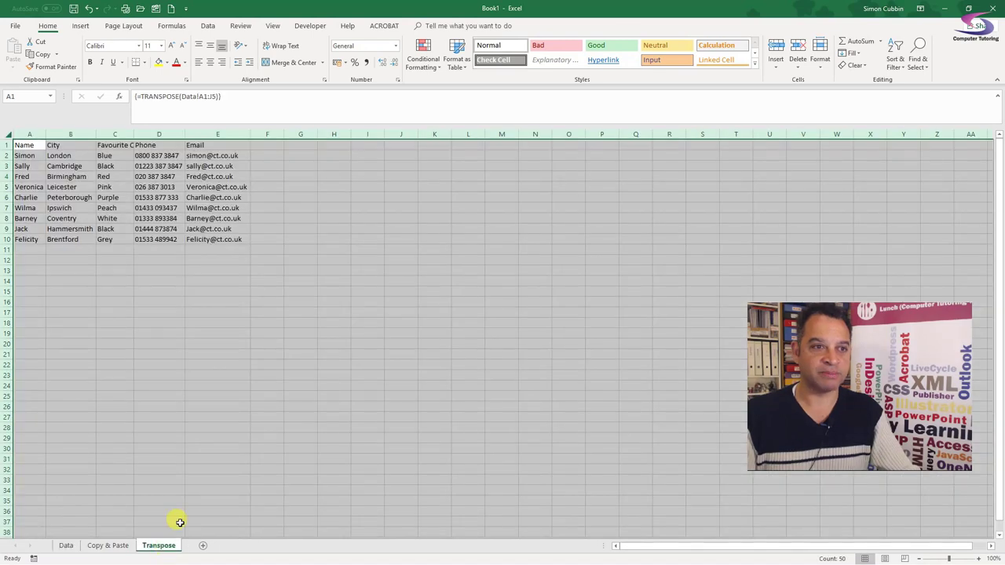
drag(133, 134, 142, 135)
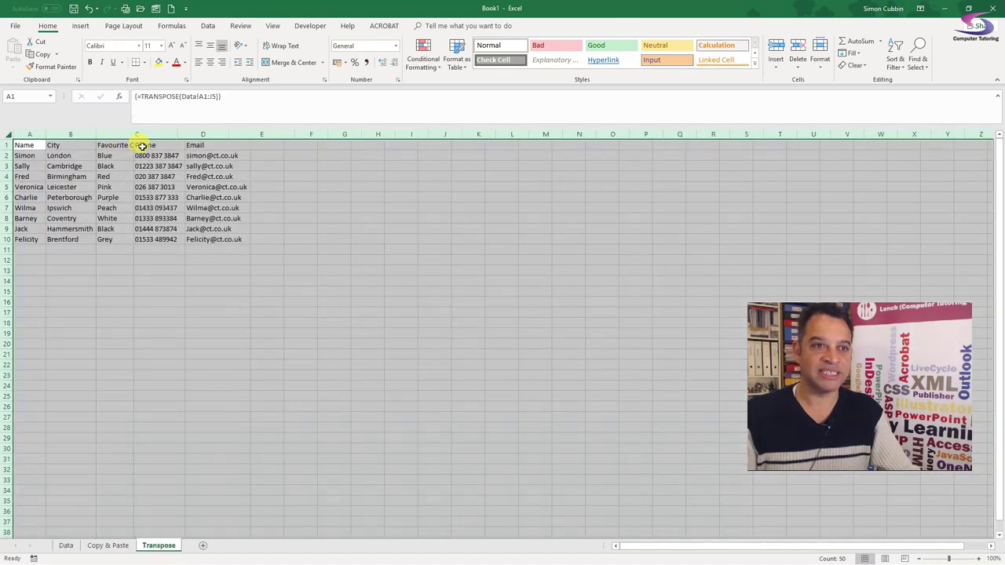
click(283, 355)
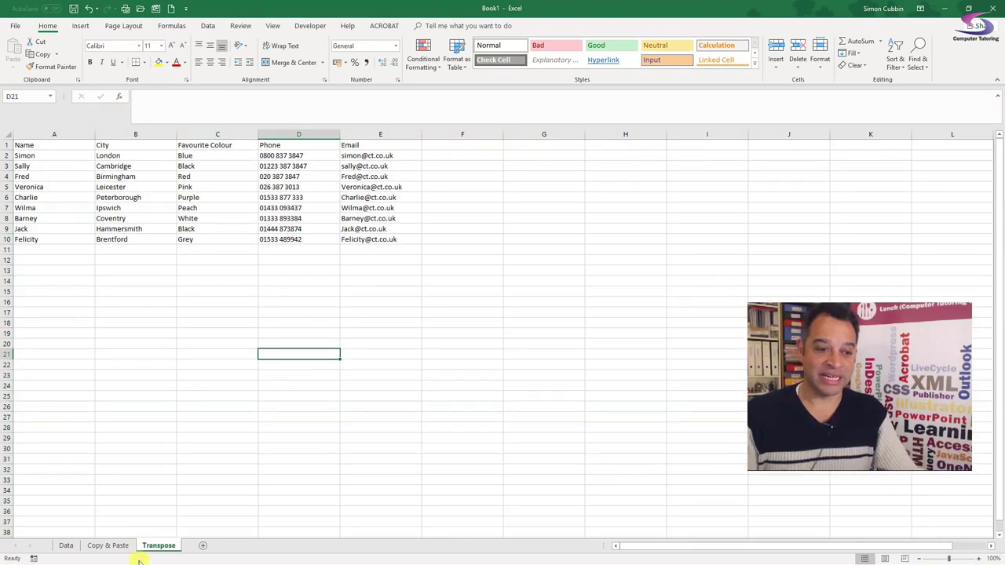
click(102, 548)
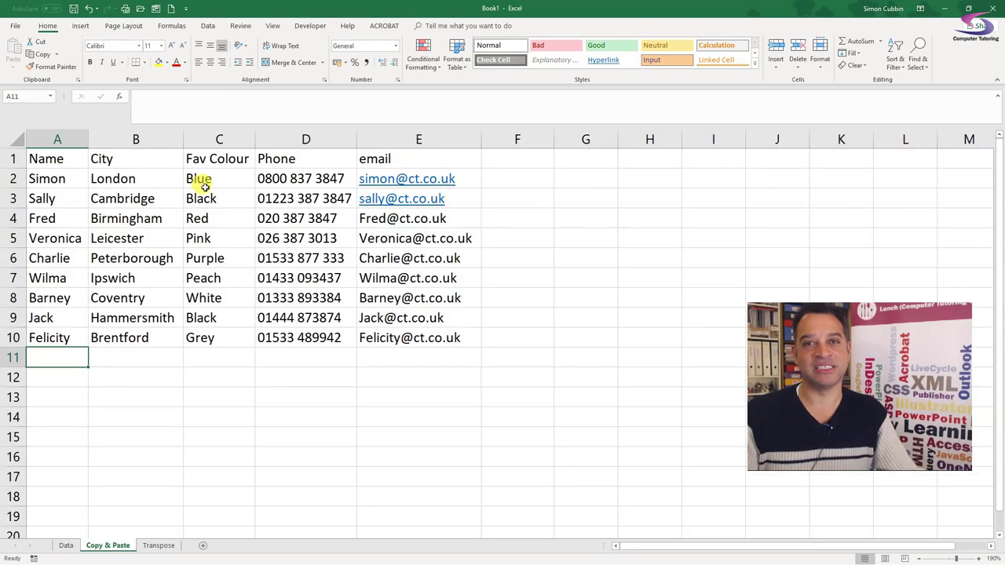
click(157, 547)
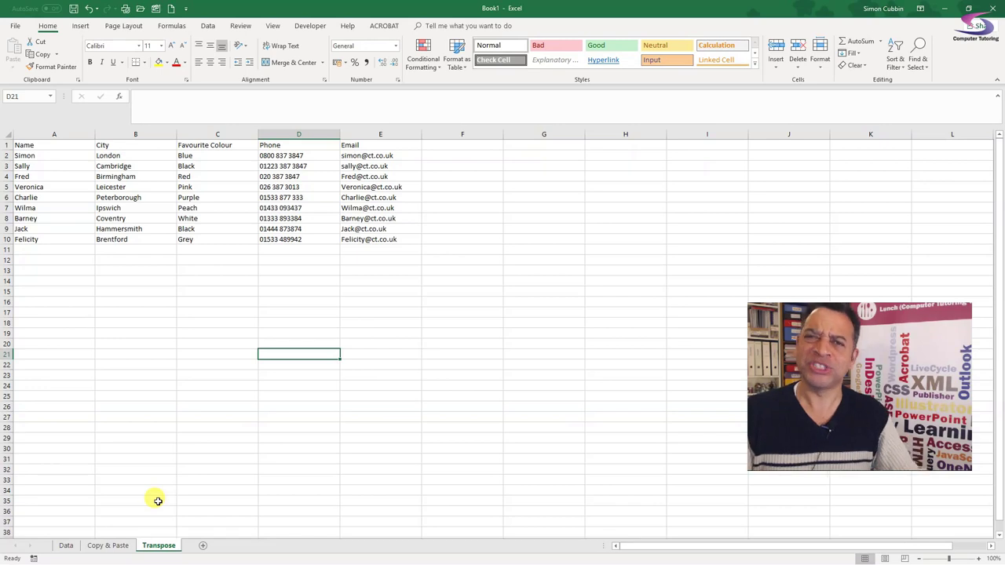
Type Pets, Dog, Cat into Data A6:C6, then return to the Transpose sheet.
click(60, 547)
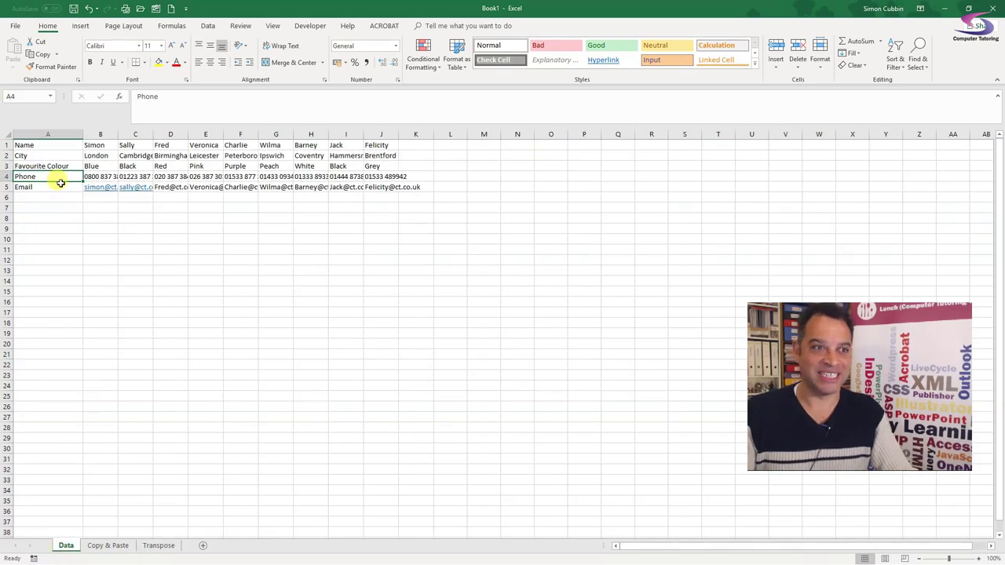
click(34, 197)
text(Pets)
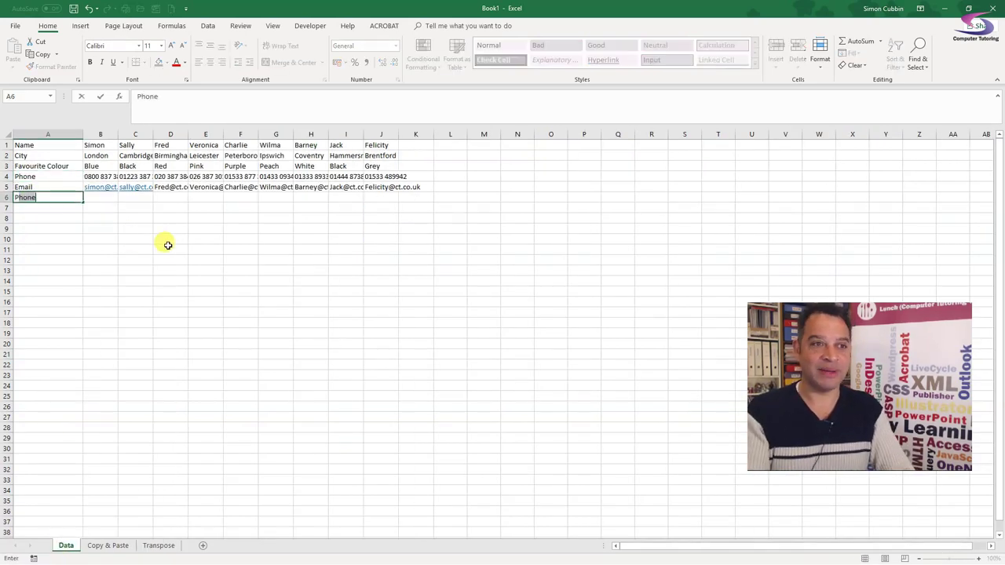
key(Tab)
text(Dog)
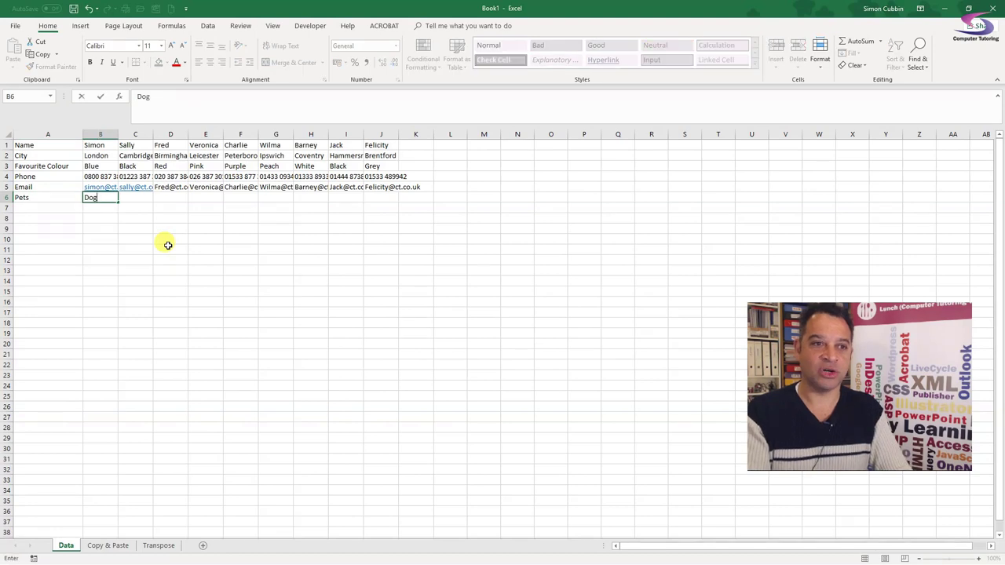
key(Tab)
text(Cat)
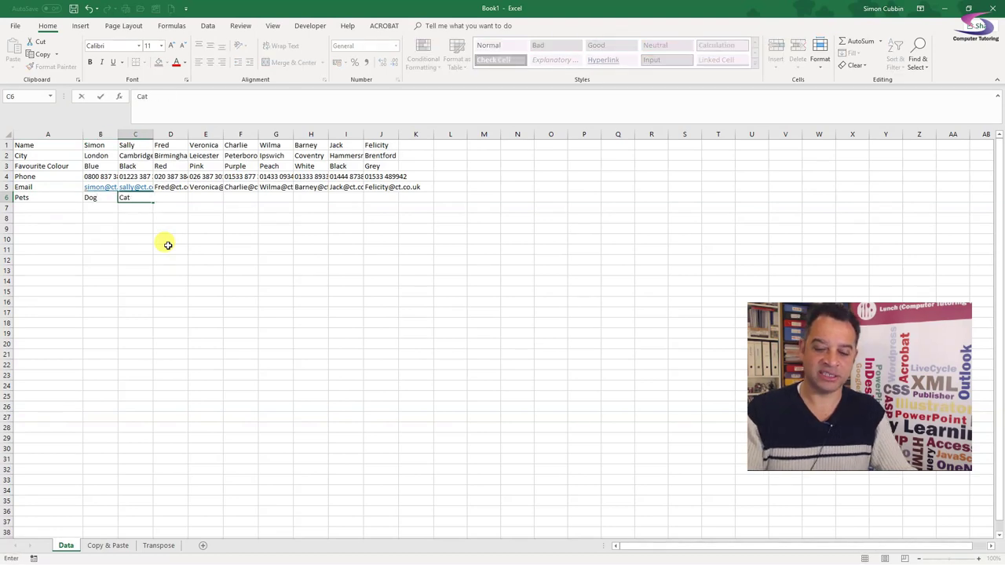
key(Return)
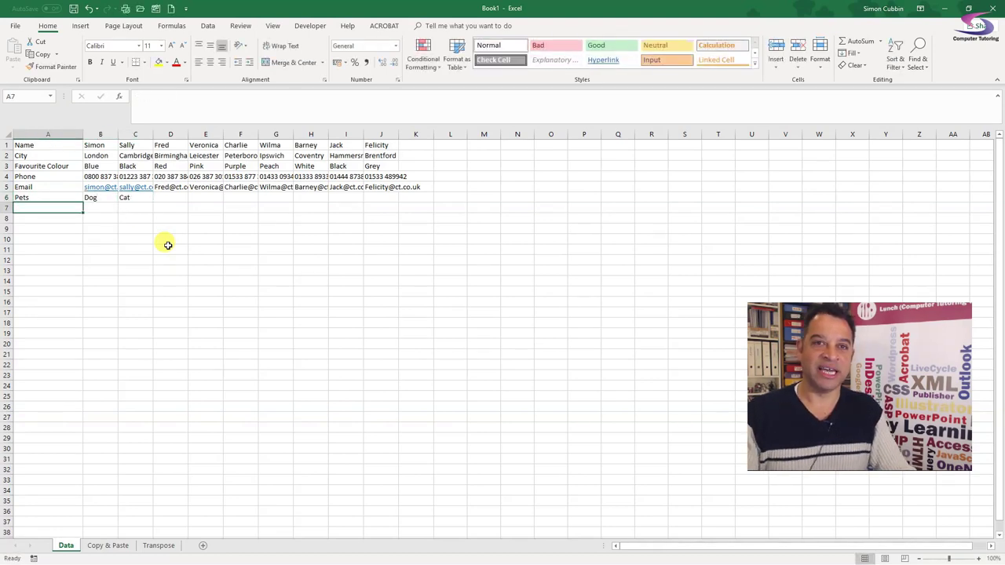
click(161, 546)
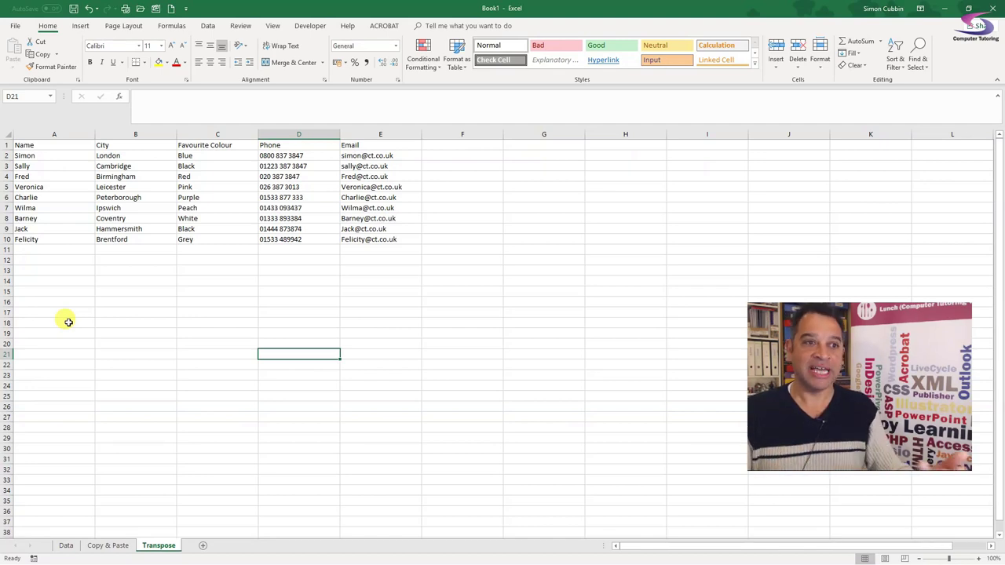
Array-enter =TRANSPOSE(Data!A1:J6) over A1:E23 and inspect the #N/A cells from row 11.
drag(39, 144, 396, 371)
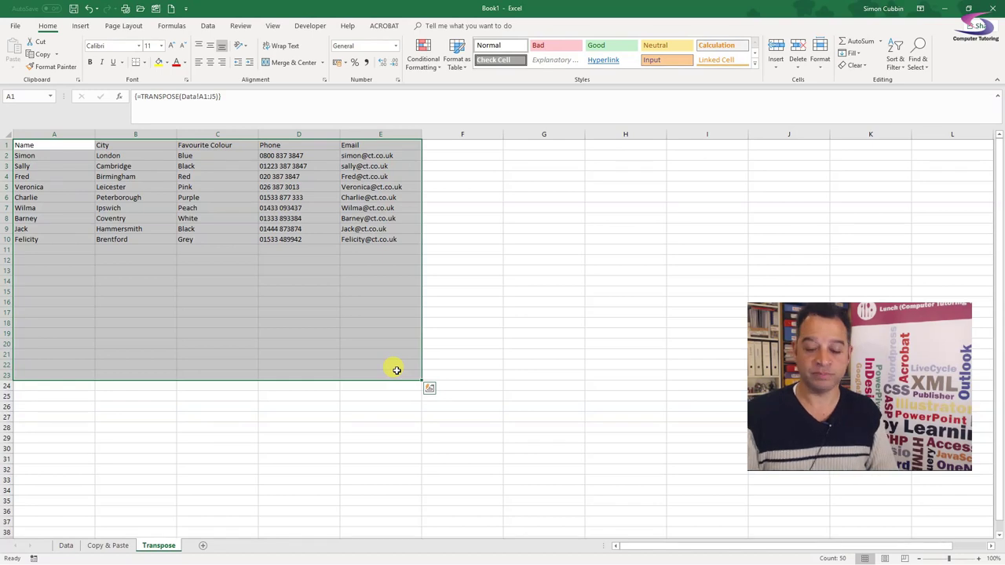
text(=)
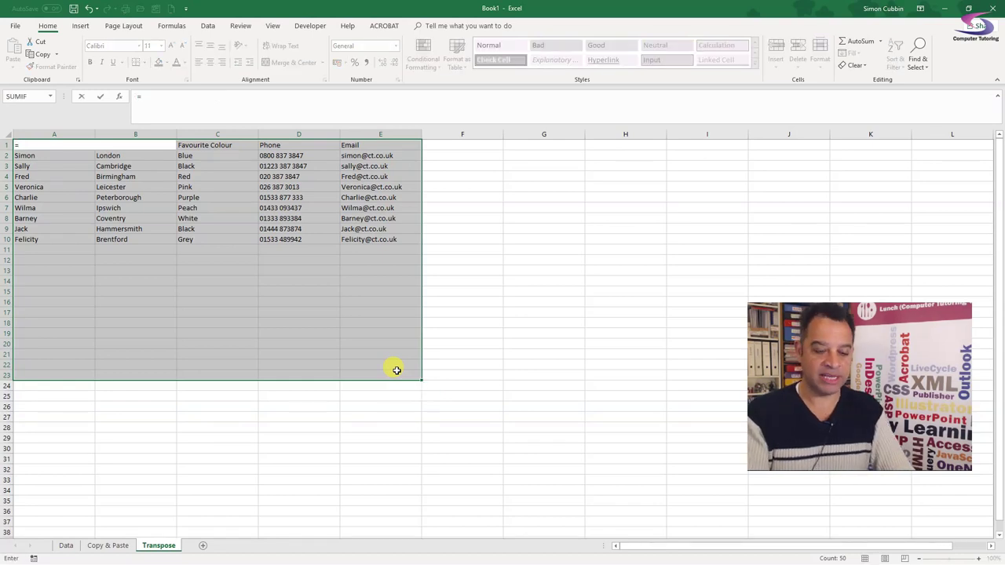
text(TRANSP)
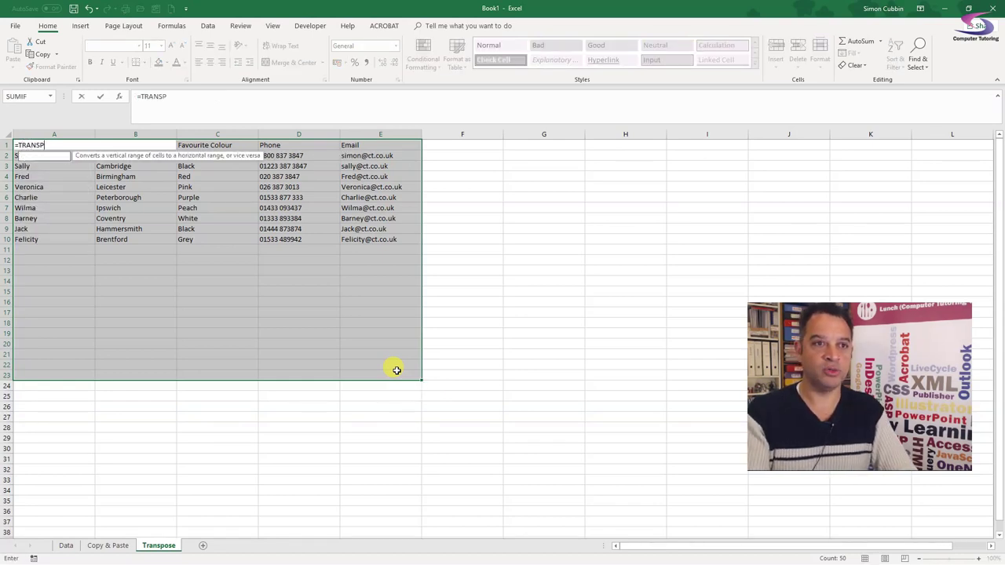
text(OSE()
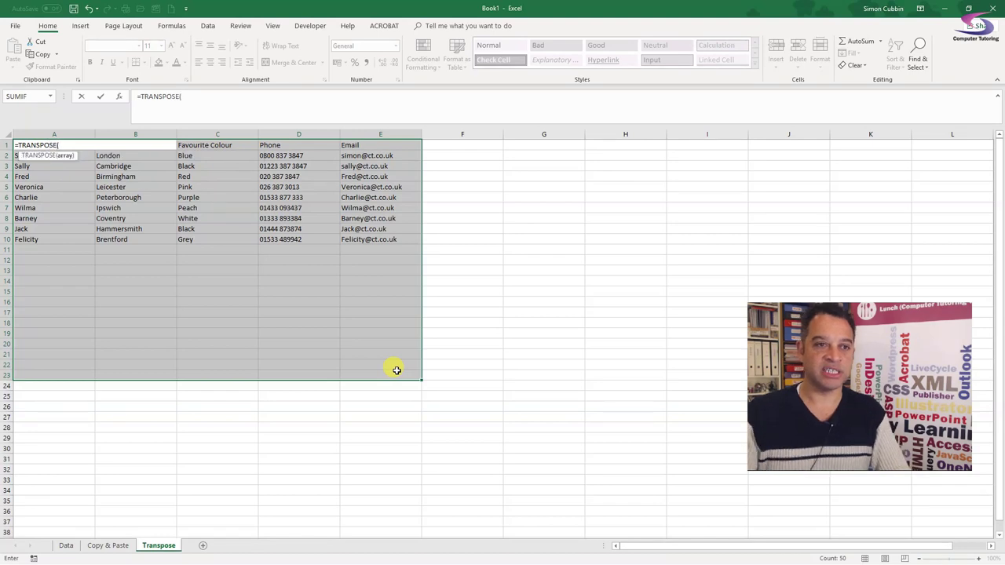
click(66, 545)
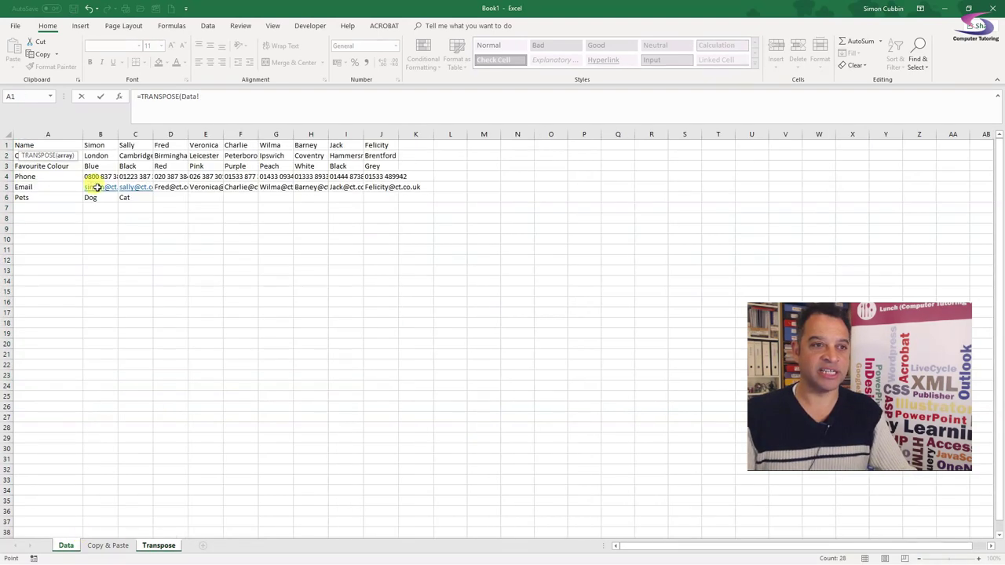
drag(70, 146, 385, 198)
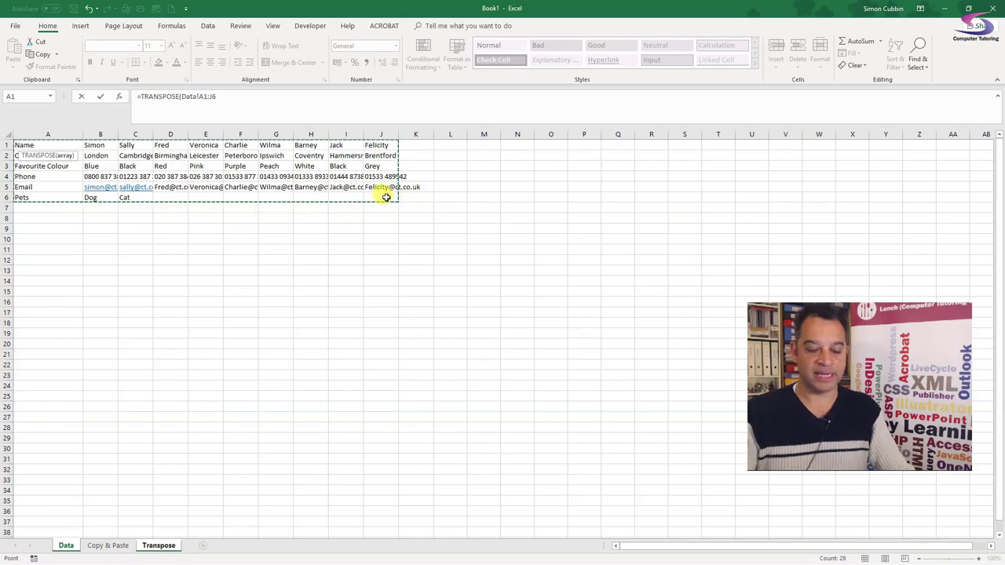
text())
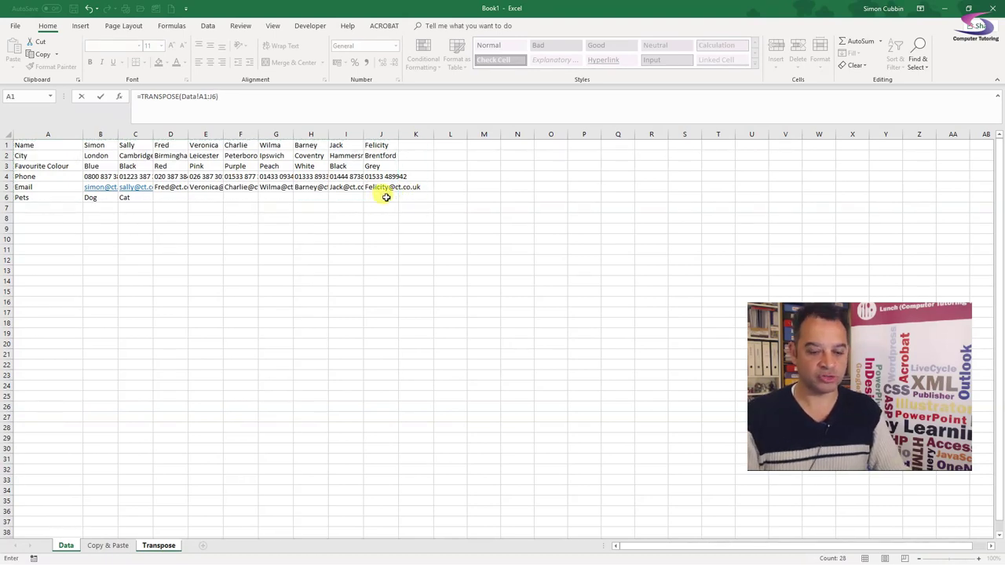
key(ctrl+shift+Return)
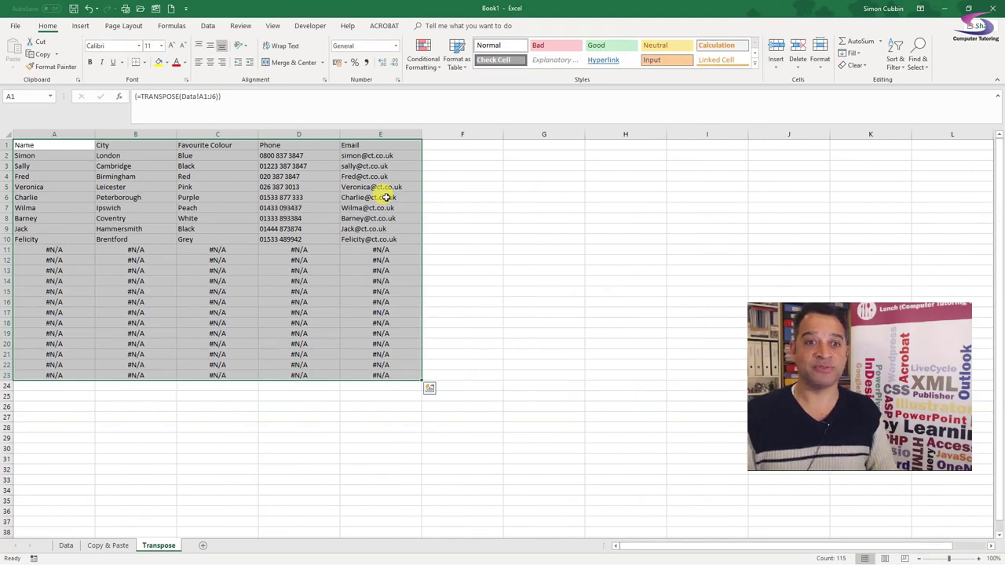
click(65, 251)
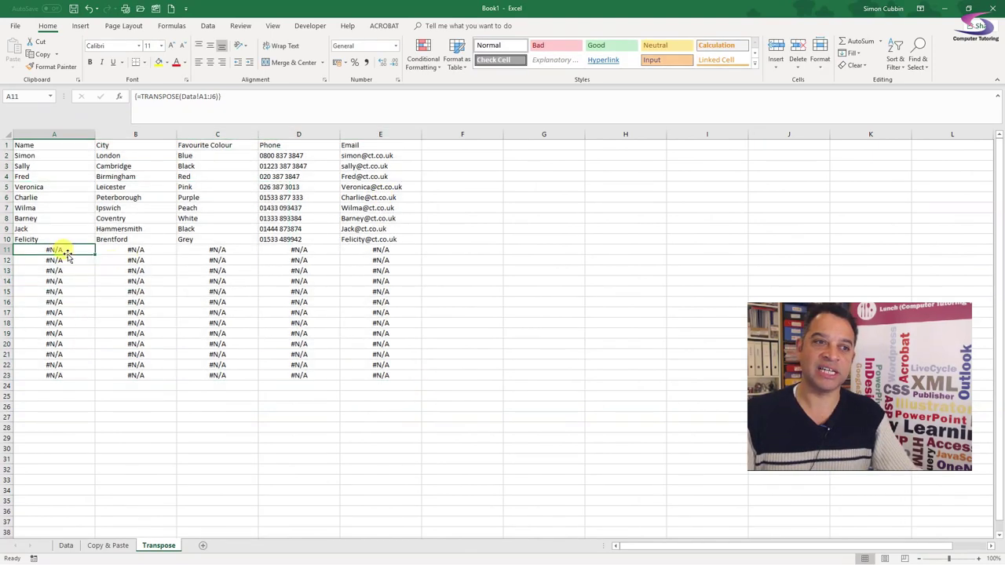
click(138, 250)
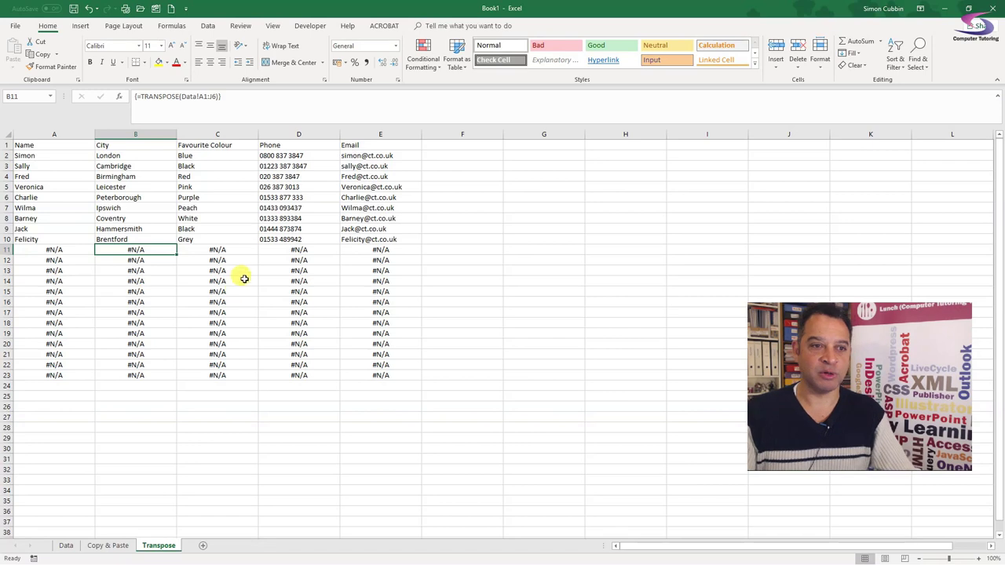
Add a sheet renamed 'OFFSET', then go to the Data sheet and select A1 (Name).
click(234, 545)
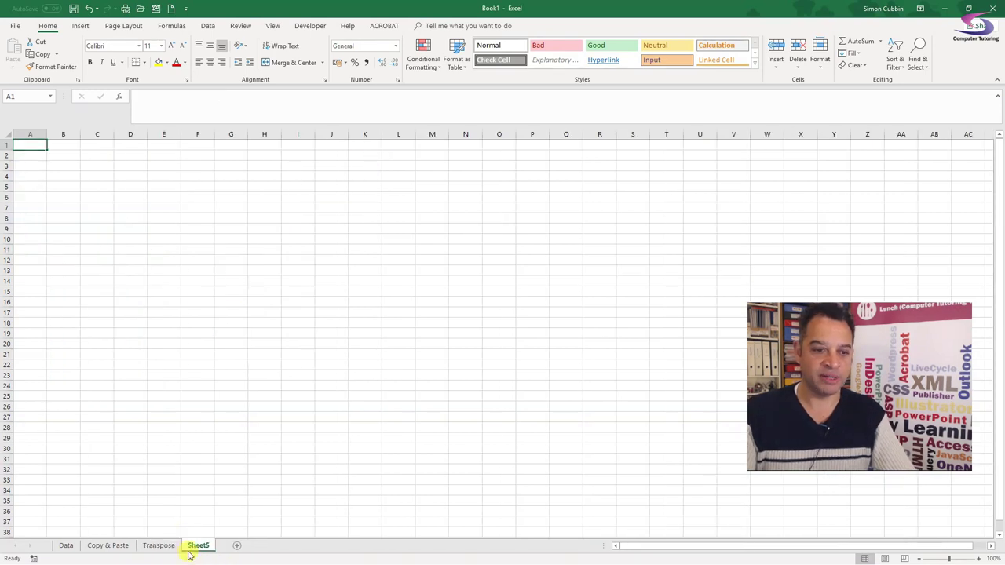
double_click(195, 536)
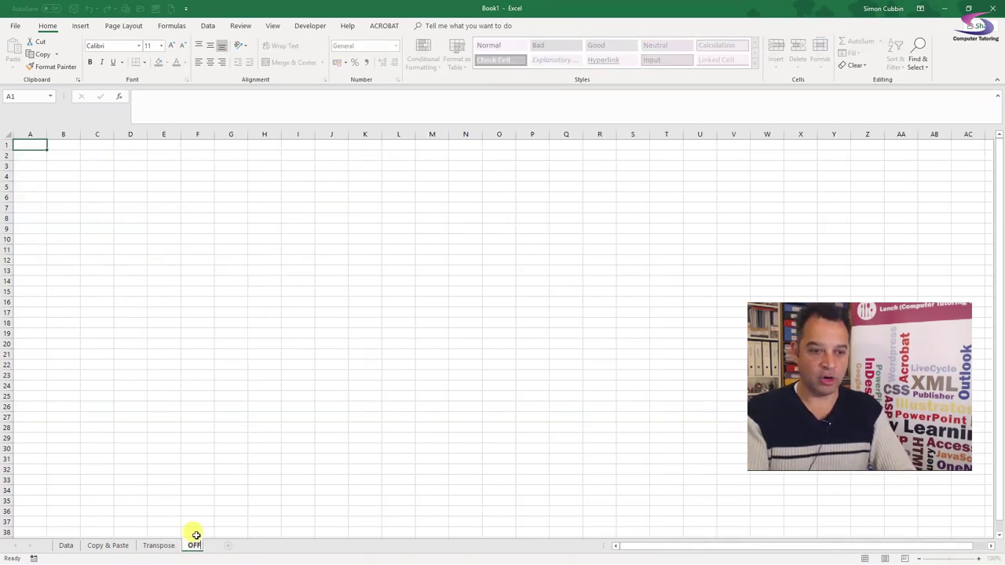
text(OFFSET)
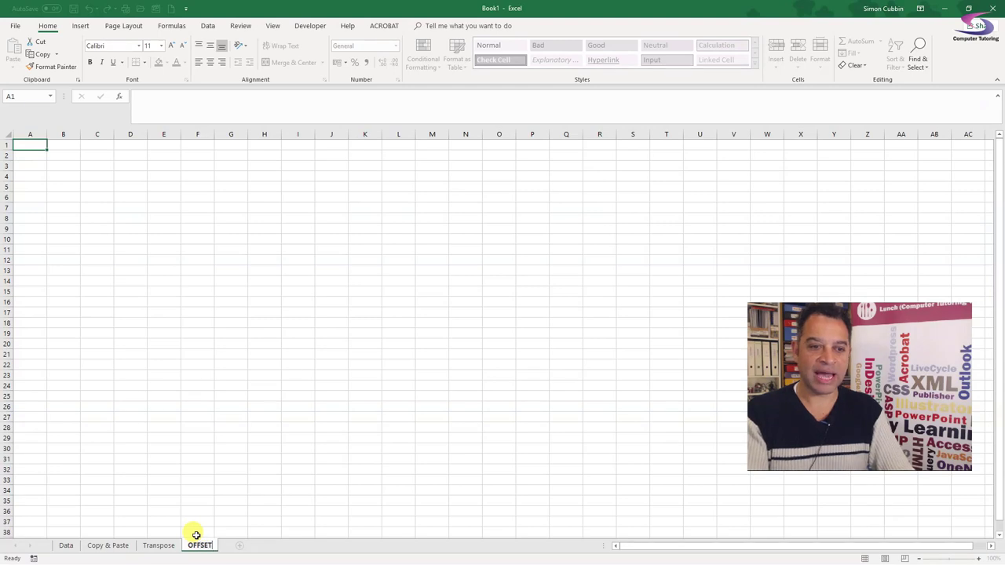
key(Return)
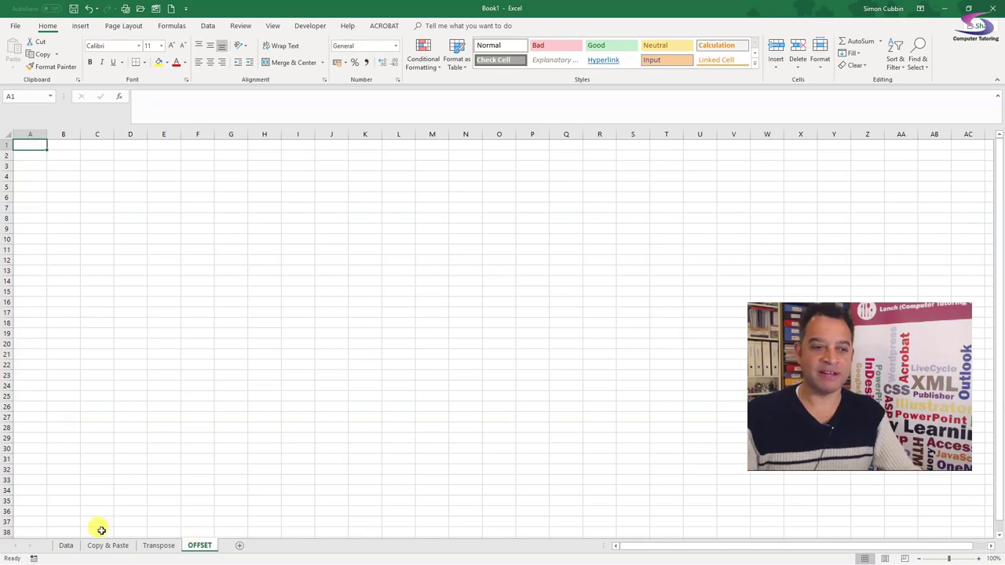
click(66, 546)
click(35, 144)
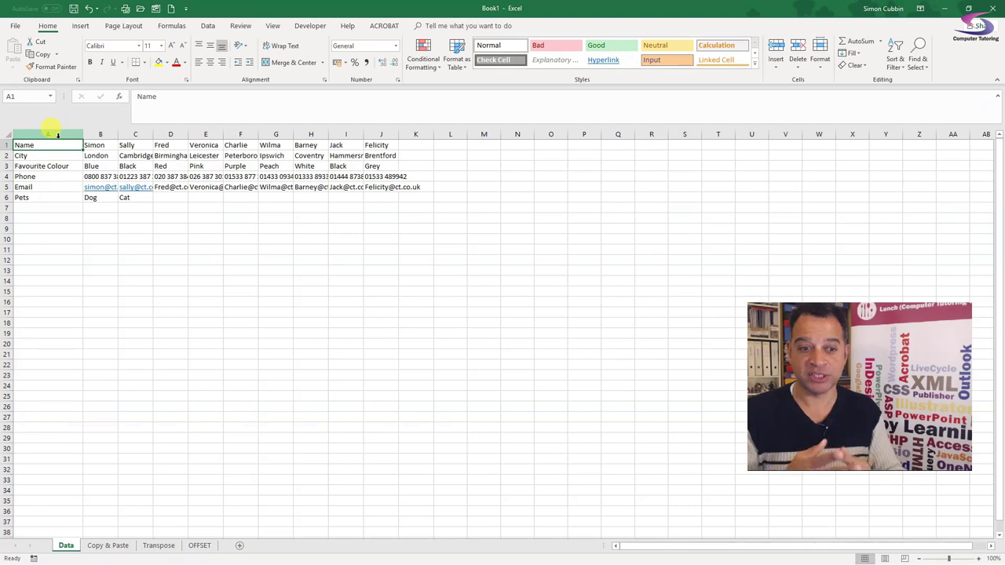
On the OFFSET sheet, start A1's formula as =OFFSET(Data!$A$1, with an absolute reference.
click(198, 545)
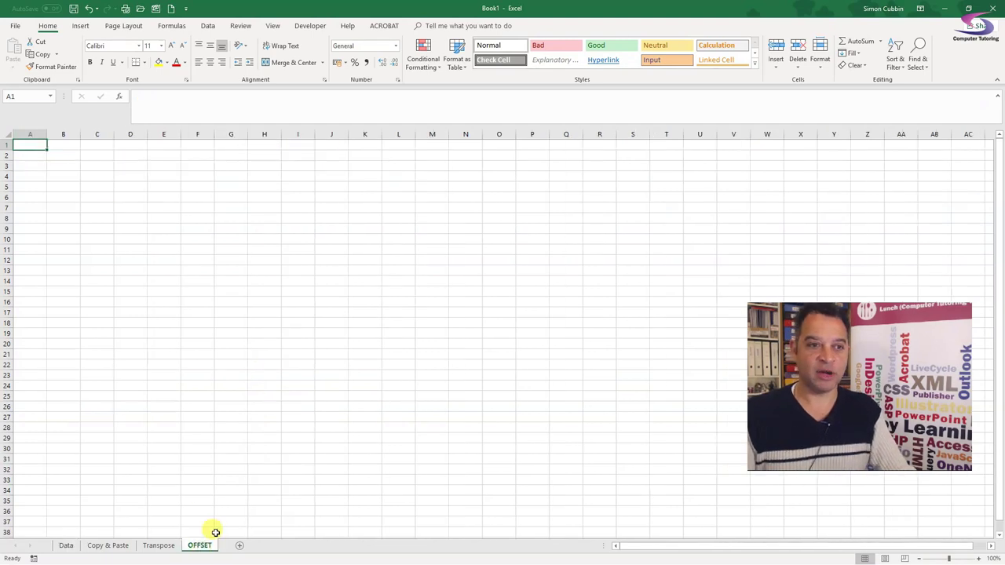
scroll(81, 203, up, 6)
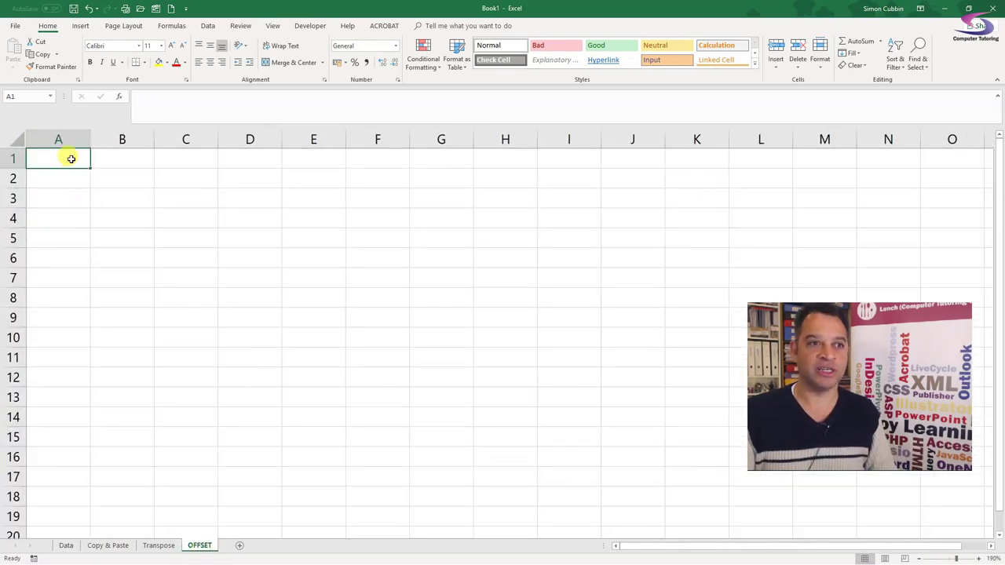
text(=O)
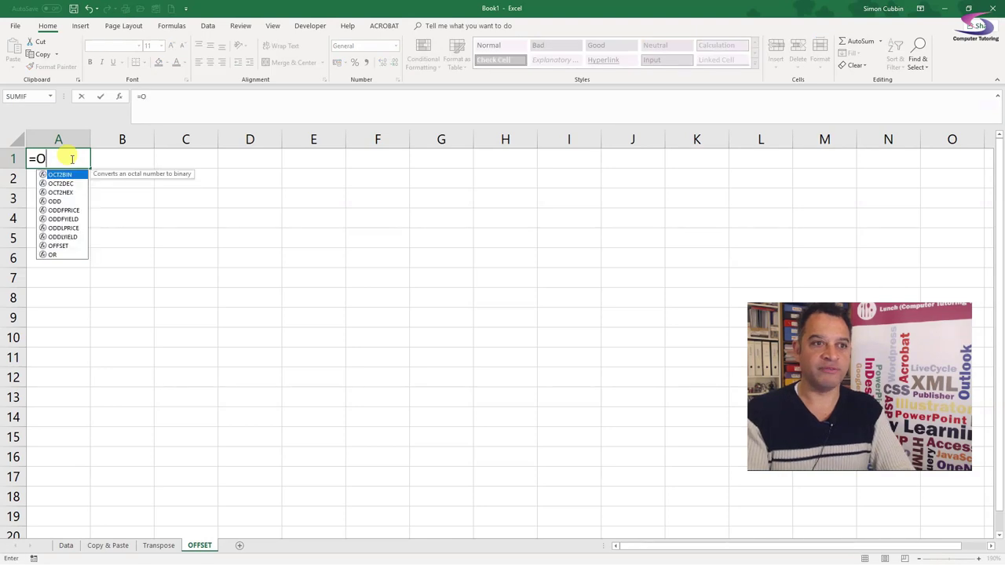
text(FFSET()
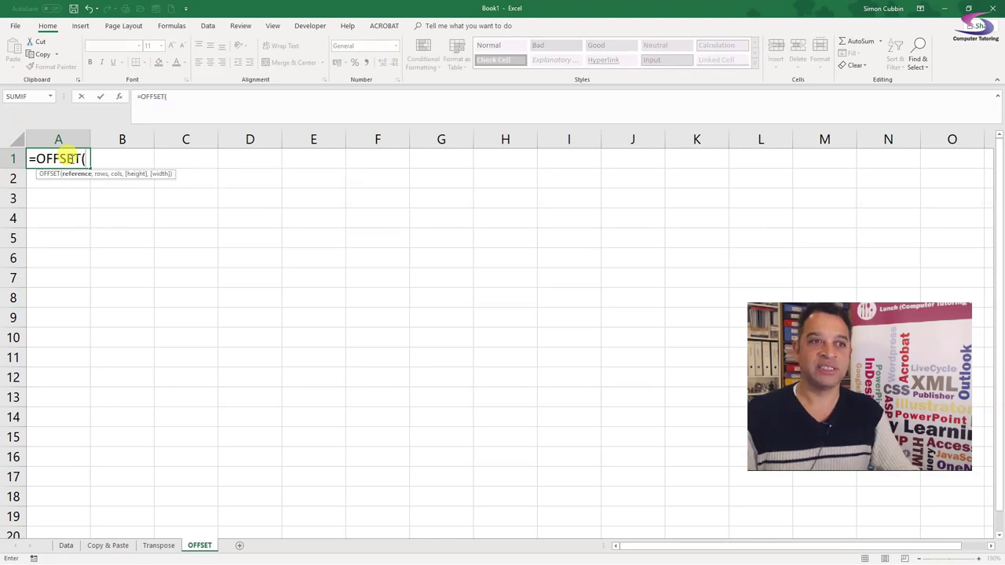
click(66, 547)
click(45, 146)
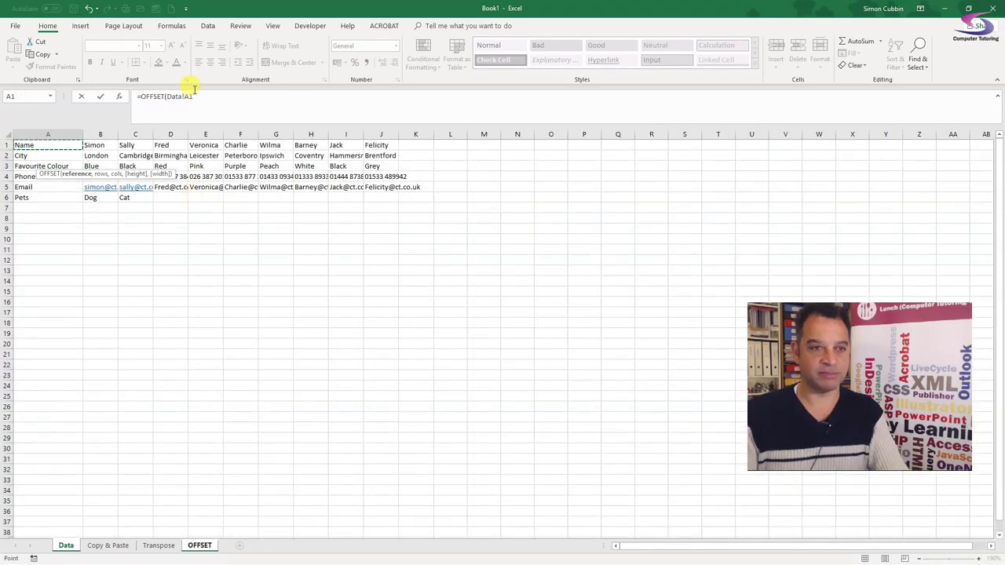
key(F4)
text(,)
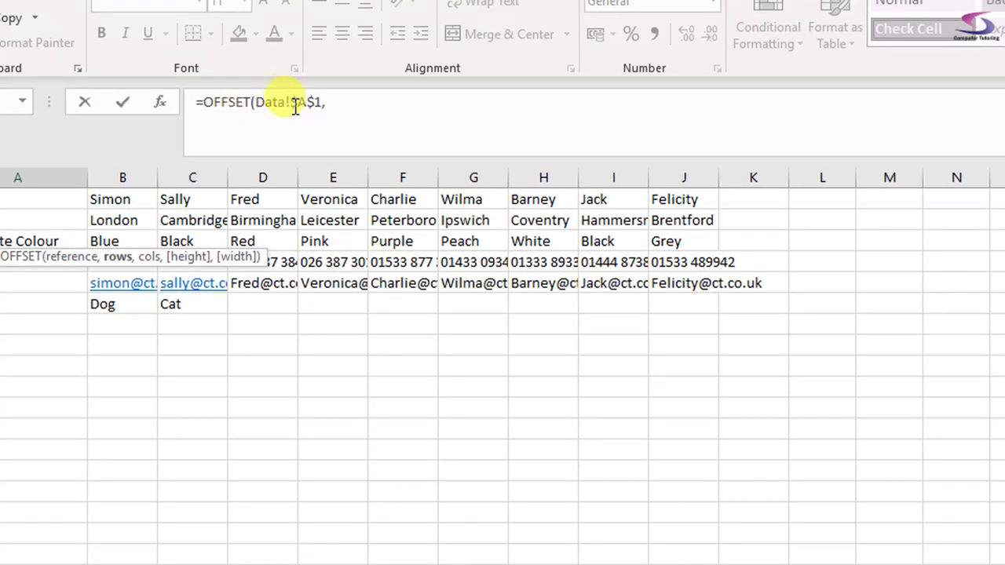
Finish the formula with 0,ROW(A1)-ROW($A$1)) so A1 returns Name.
click(338, 104)
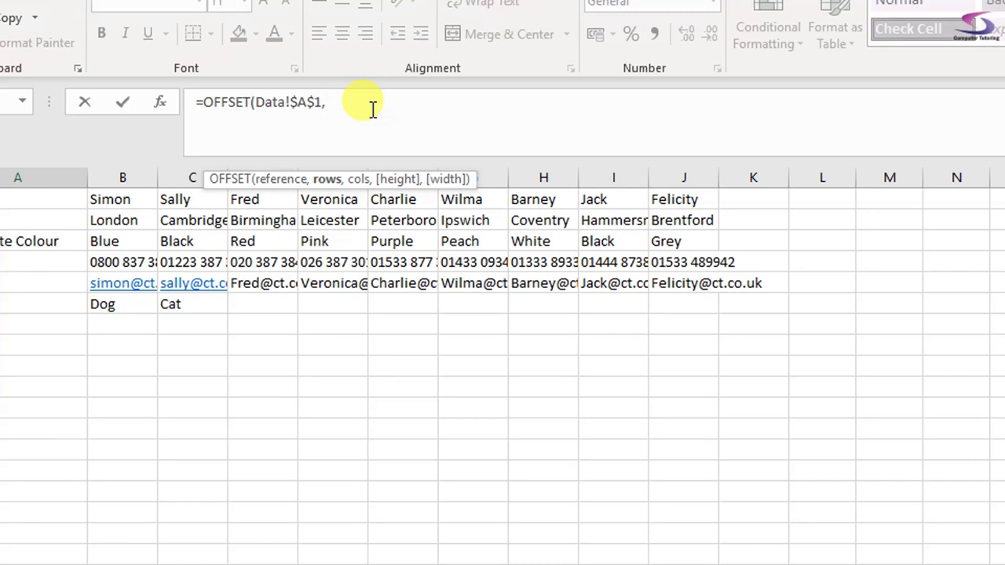
text(0,)
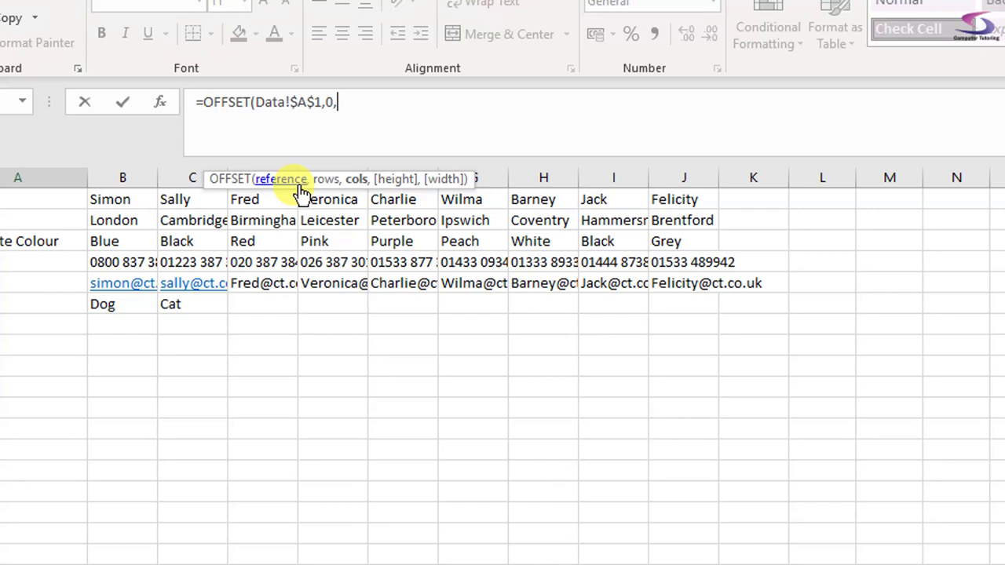
text(R)
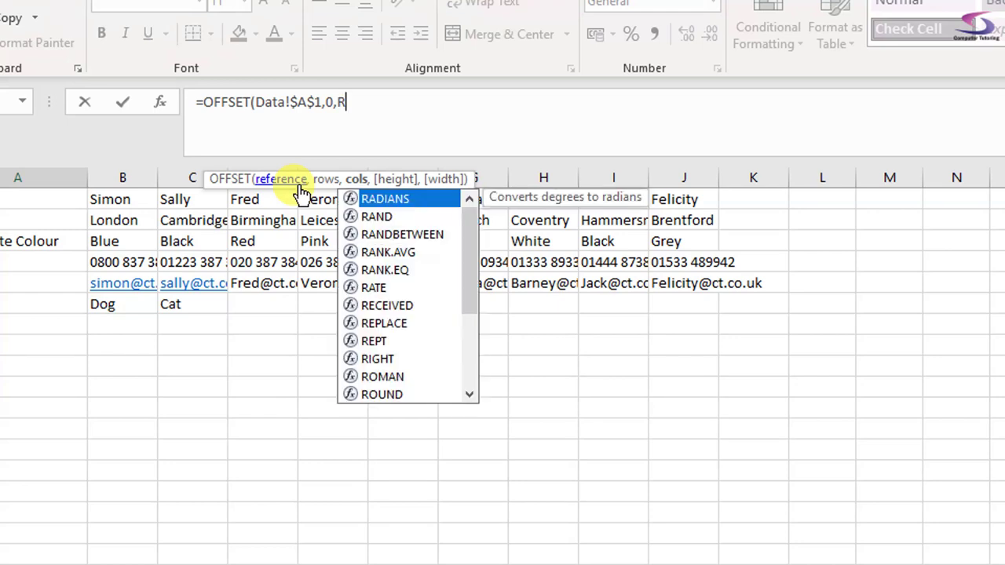
text(OW)
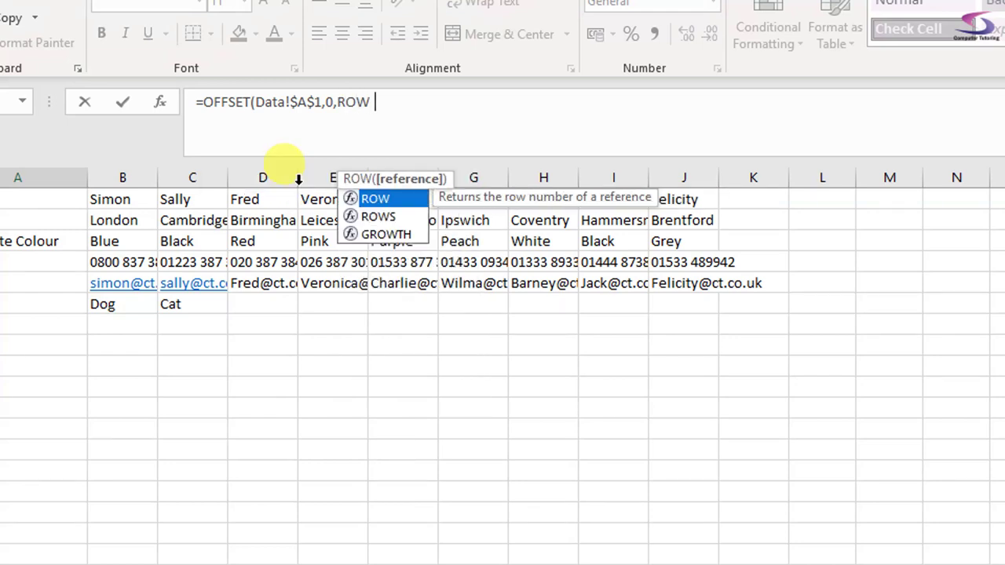
text((A1))
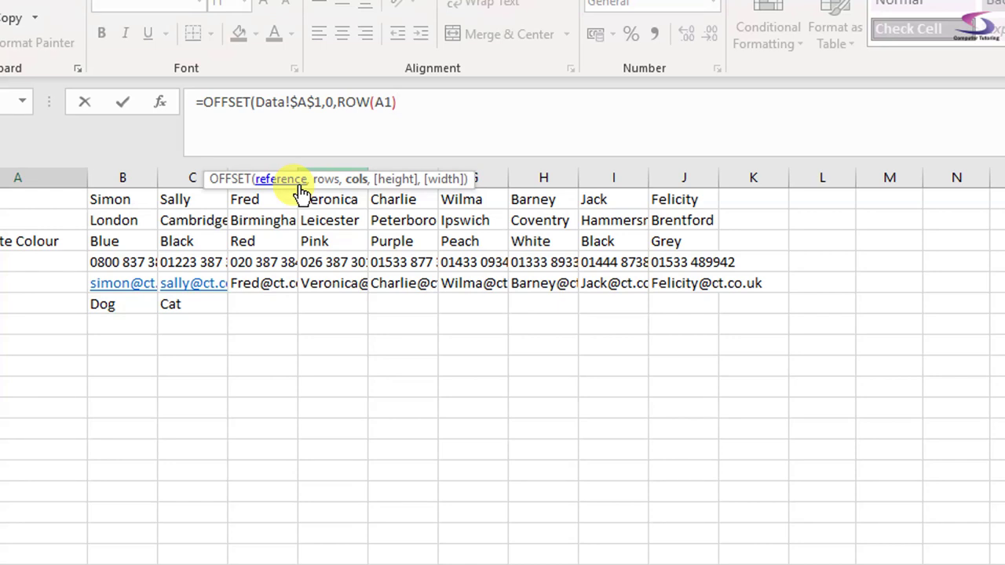
text(-ROW()
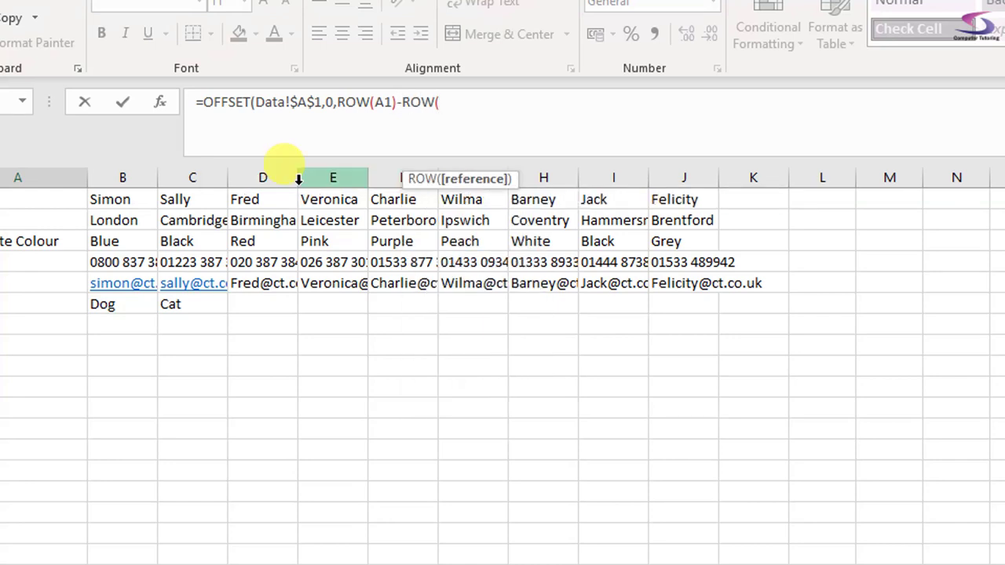
text(A1)
key(F4)
text())
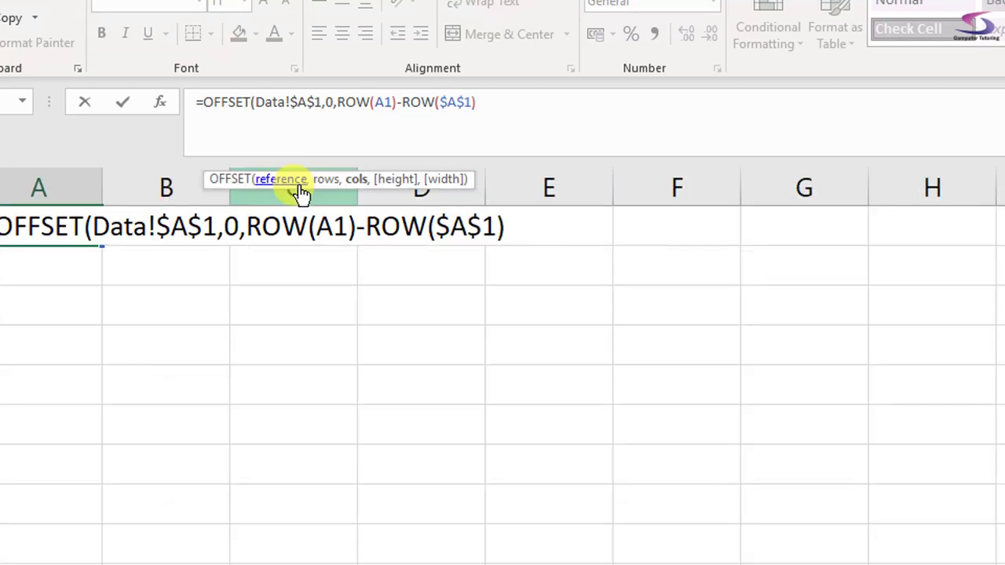
text())
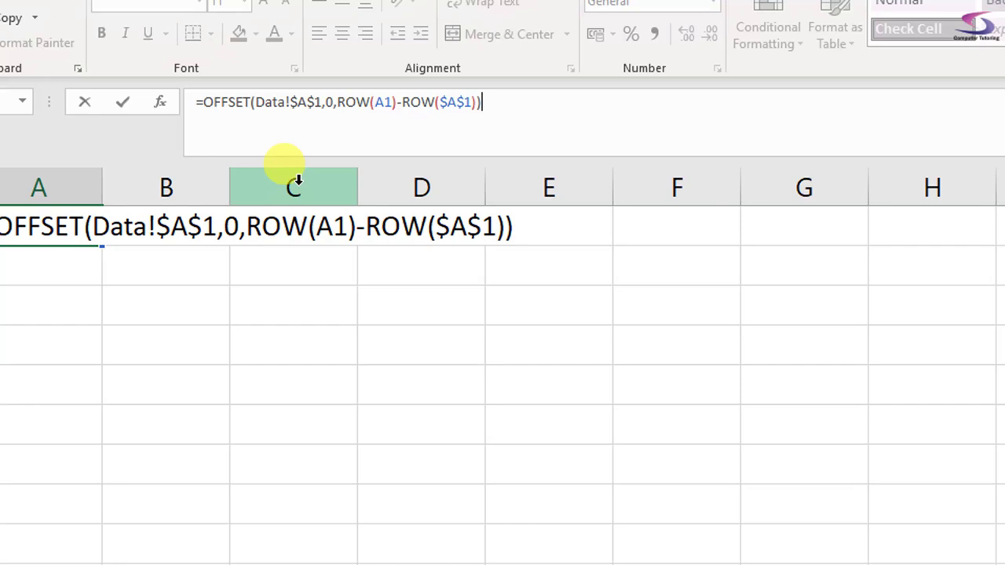
key(Return)
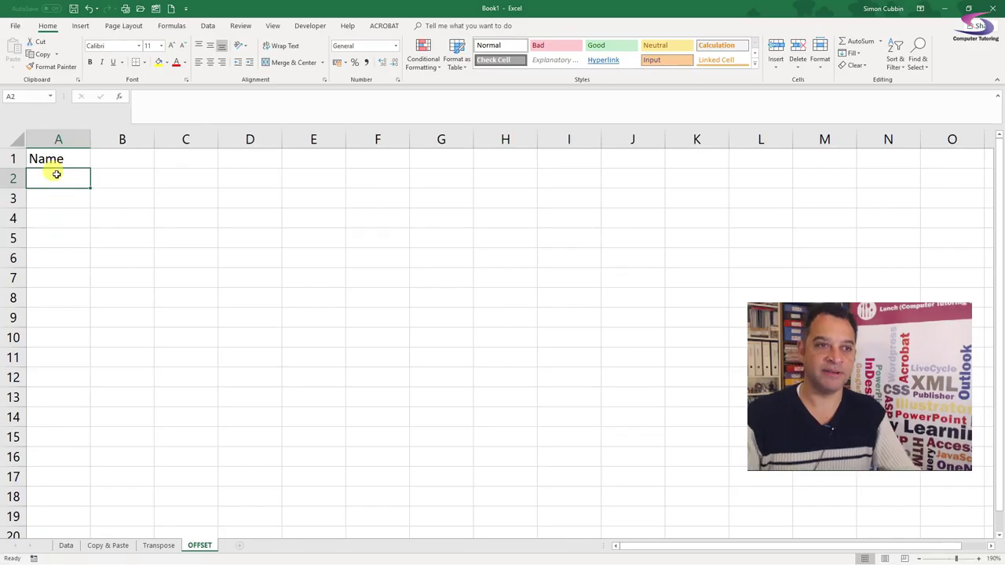
click(33, 226)
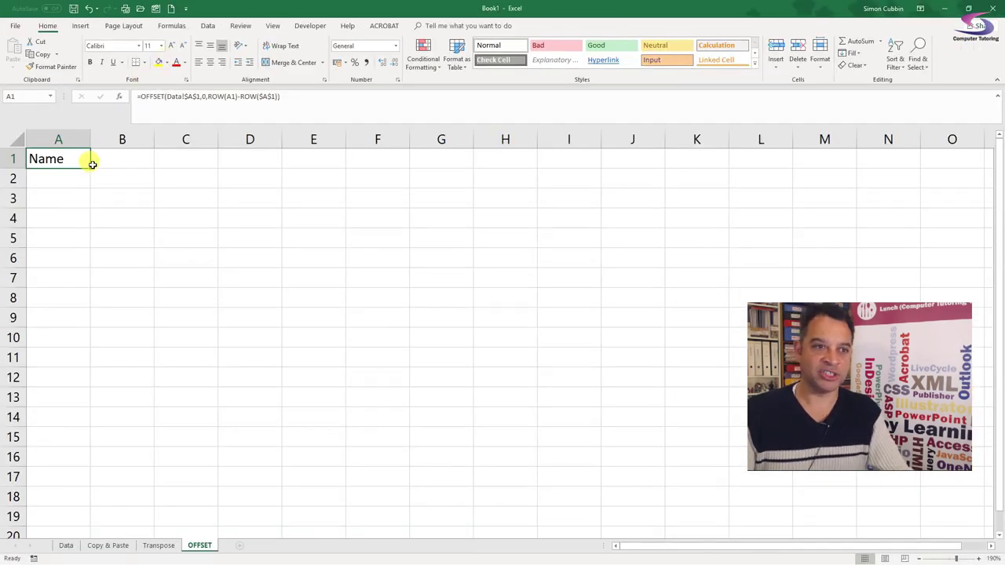
drag(91, 167, 98, 356)
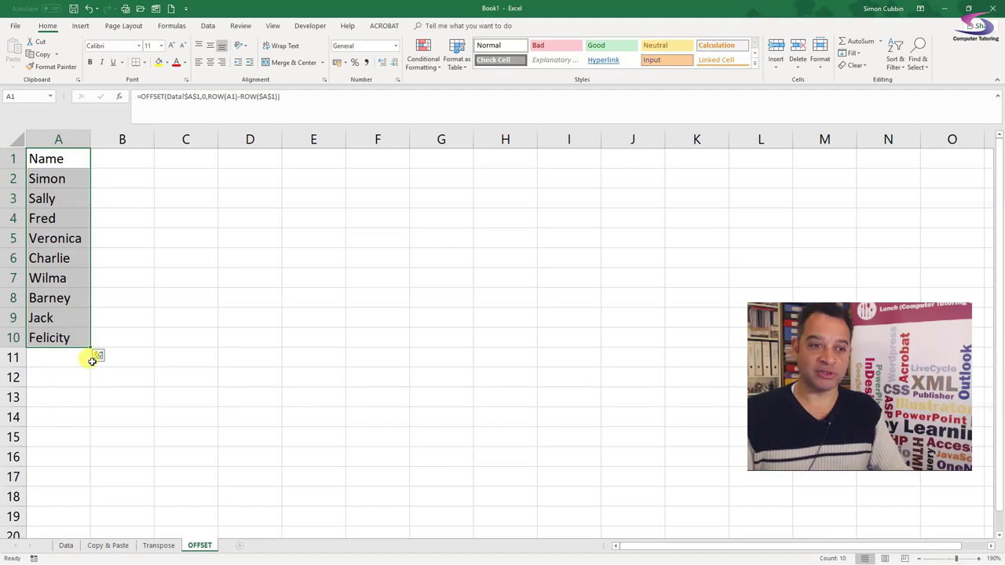
drag(90, 346, 235, 342)
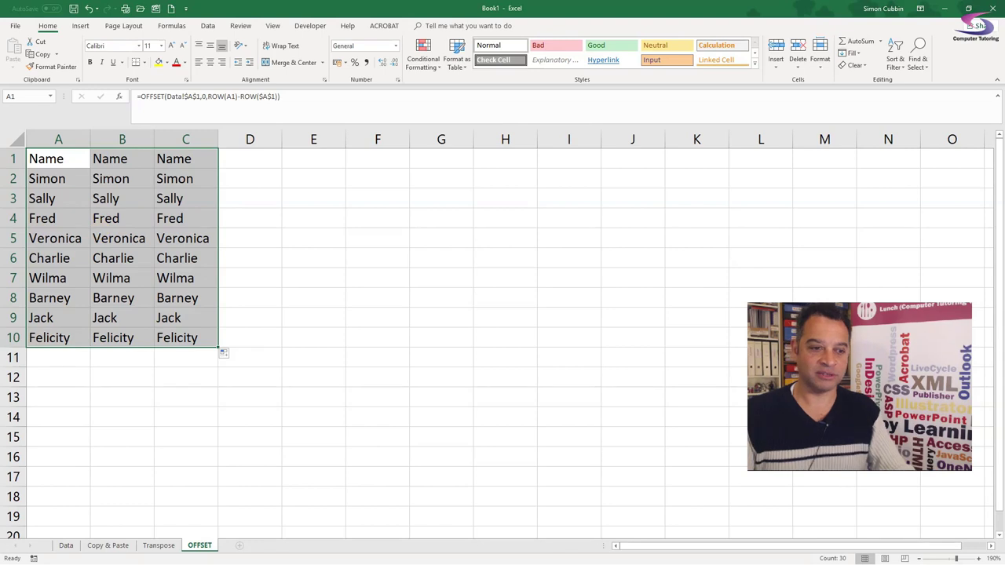
click(66, 546)
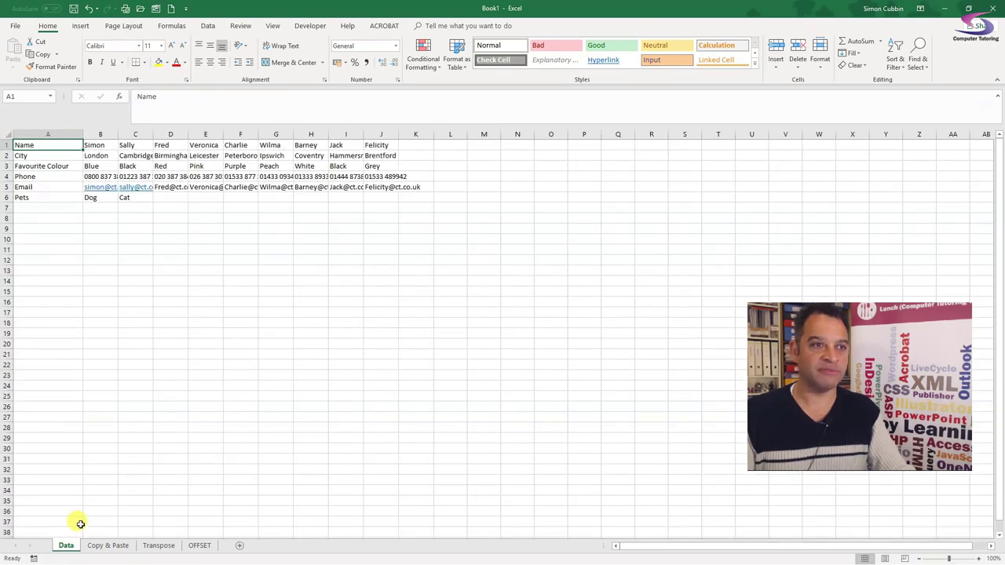
click(201, 544)
click(60, 158)
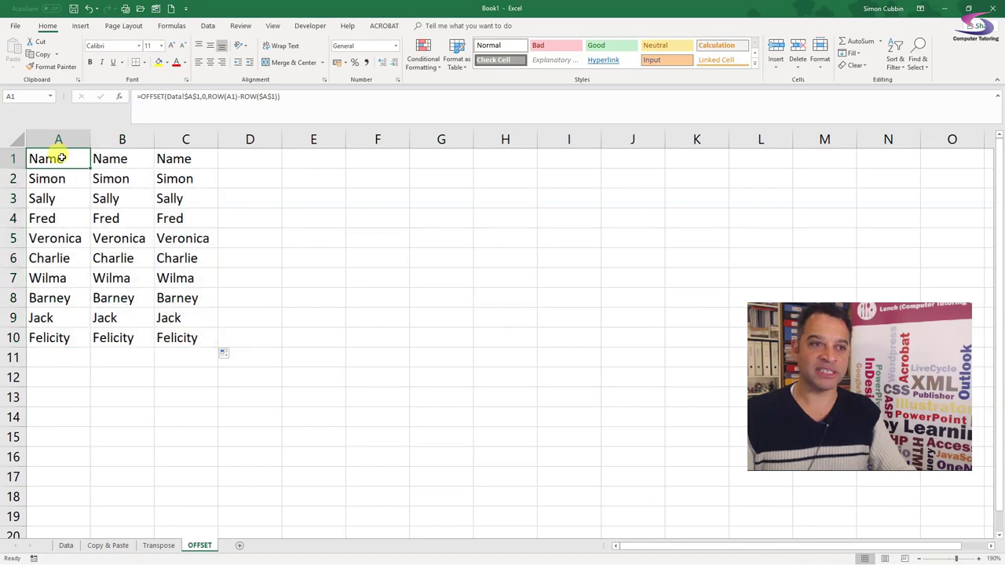
drag(58, 180, 198, 347)
key(Delete)
click(186, 157)
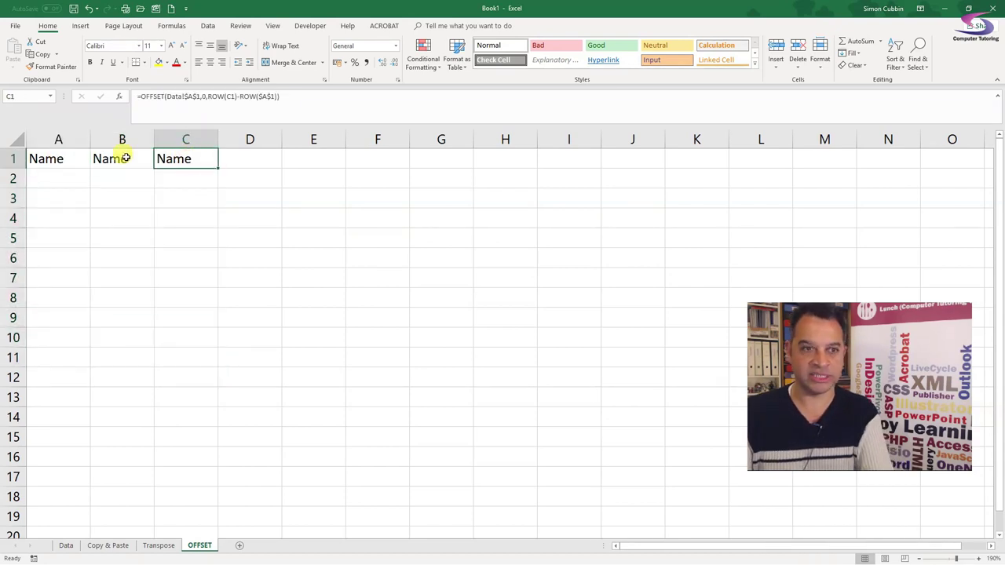
drag(124, 157, 214, 163)
key(Delete)
click(62, 158)
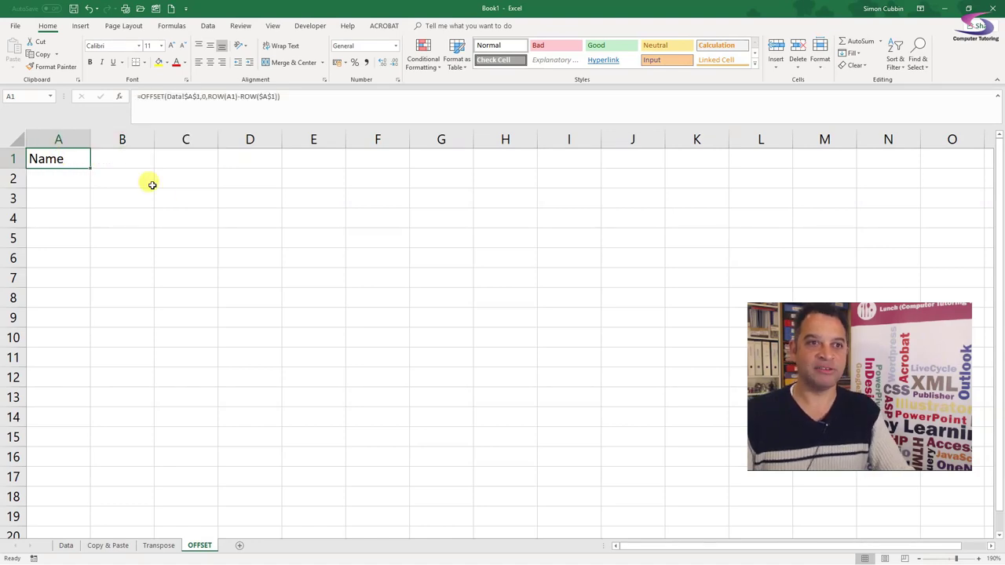
Replace the rows argument 0 in A1's OFFSET formula with COLUMN(A1)-COLUMN($A$1).
double_click(61, 156)
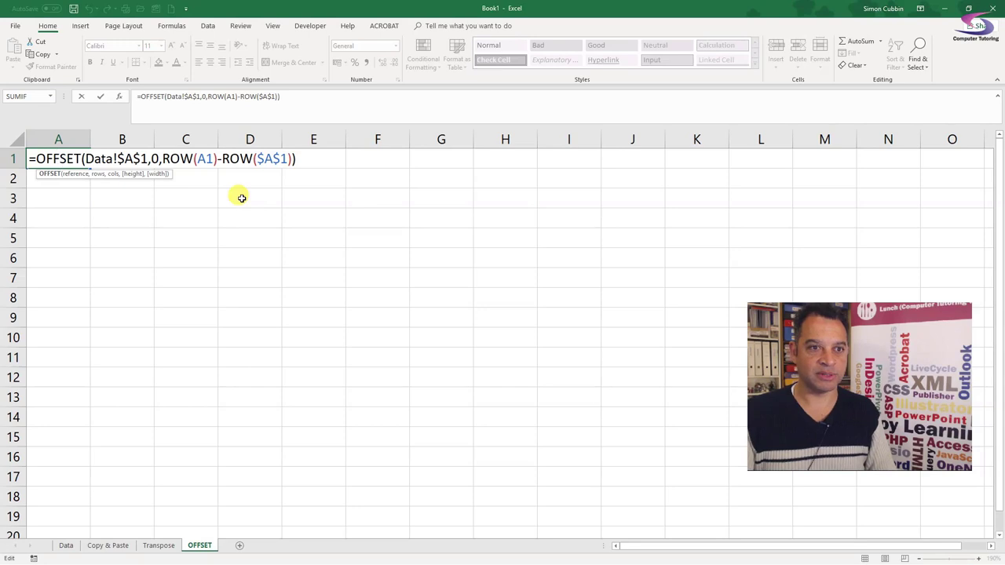
key(Escape)
ctrl+scroll(177, 206, up, 10)
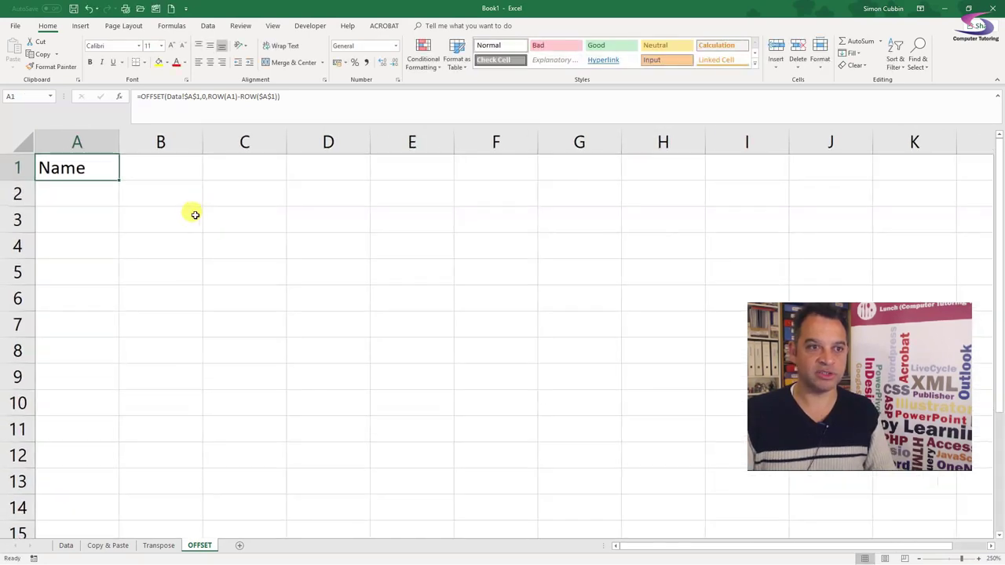
ctrl+scroll(195, 214, up, 4)
double_click(106, 173)
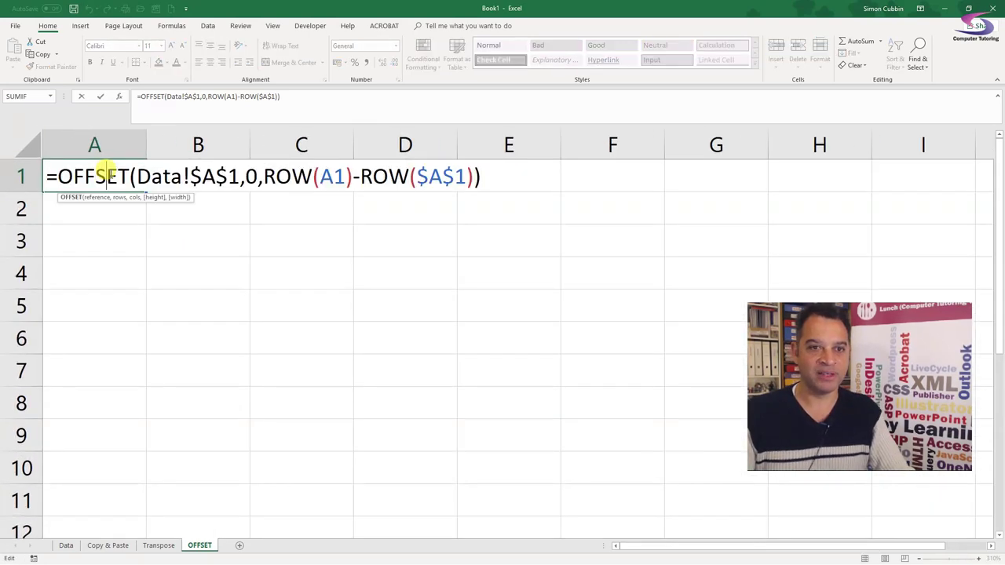
double_click(252, 176)
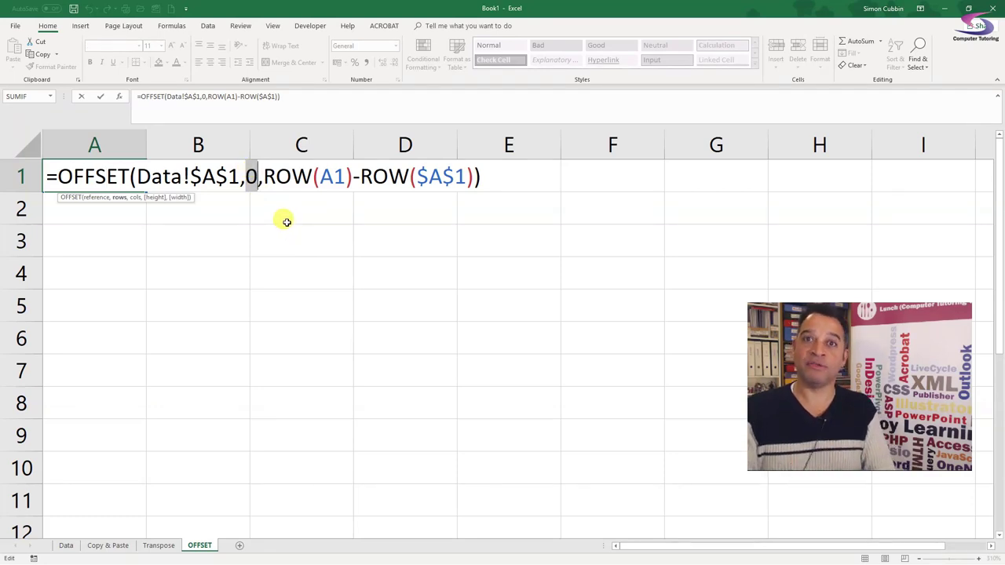
text(COLUMN)
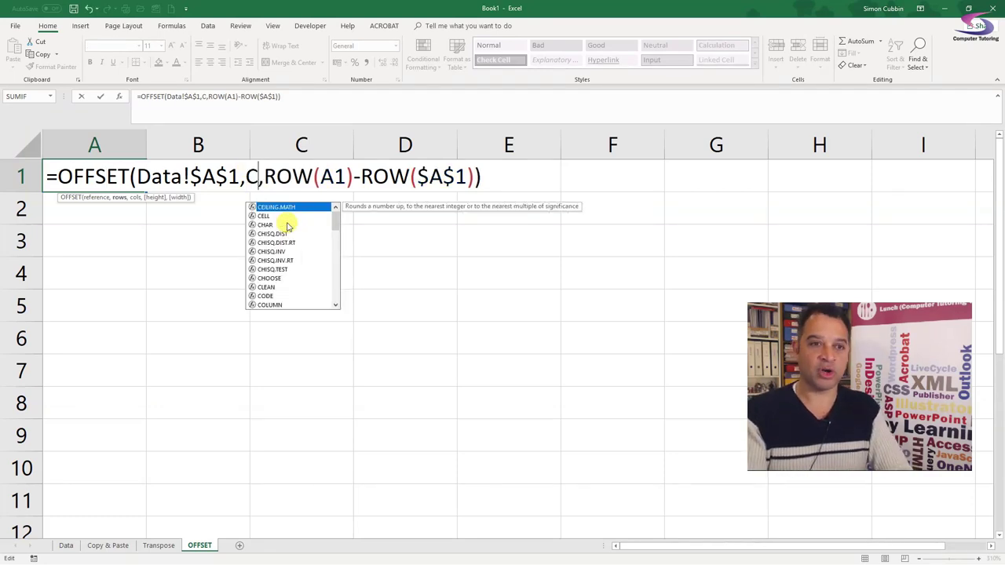
text((A)
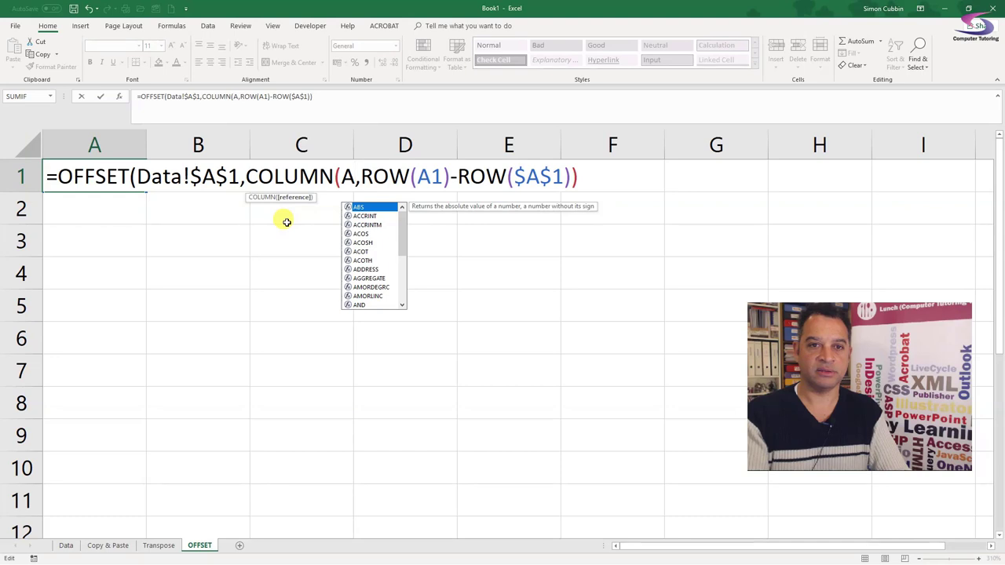
text(1)
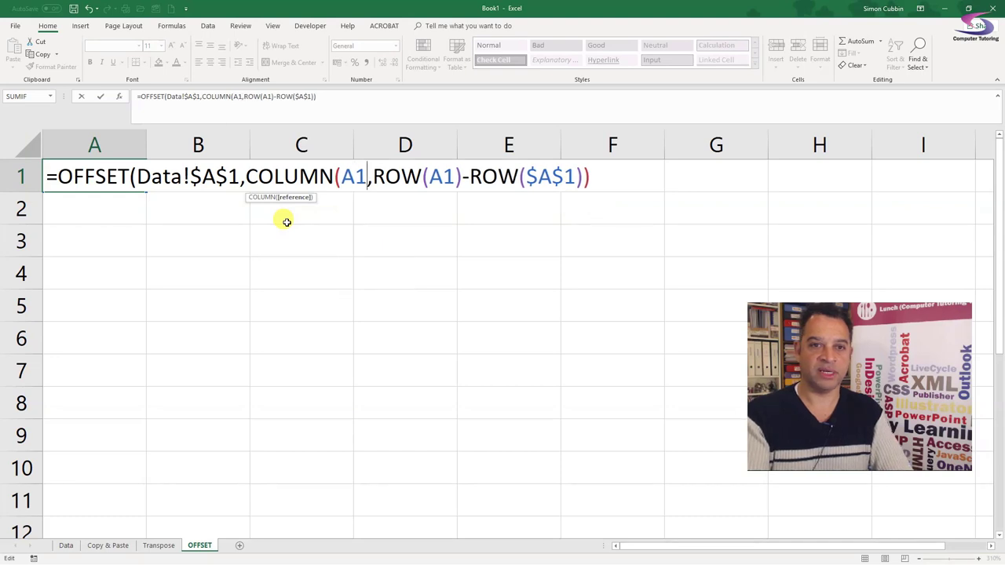
text())
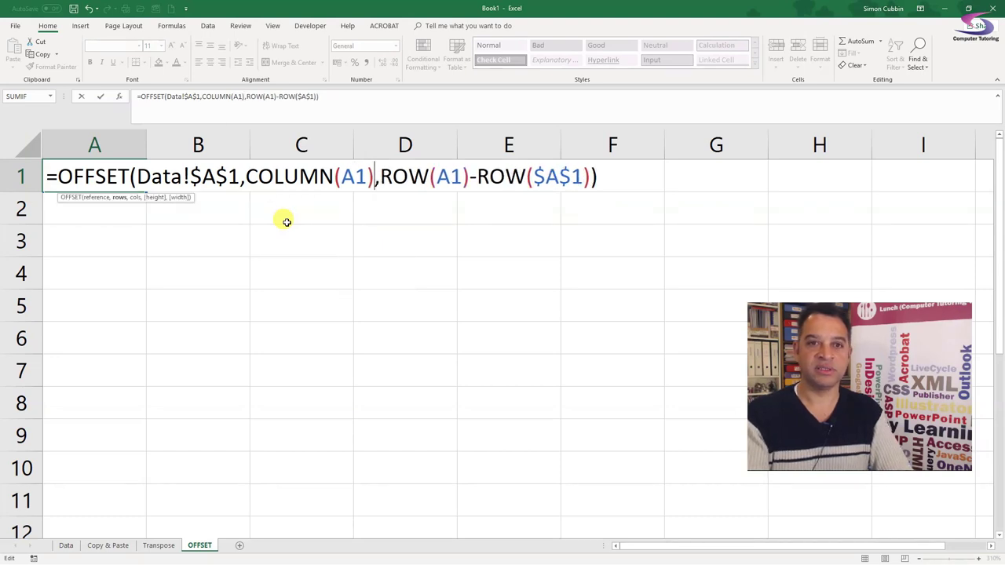
text(-)
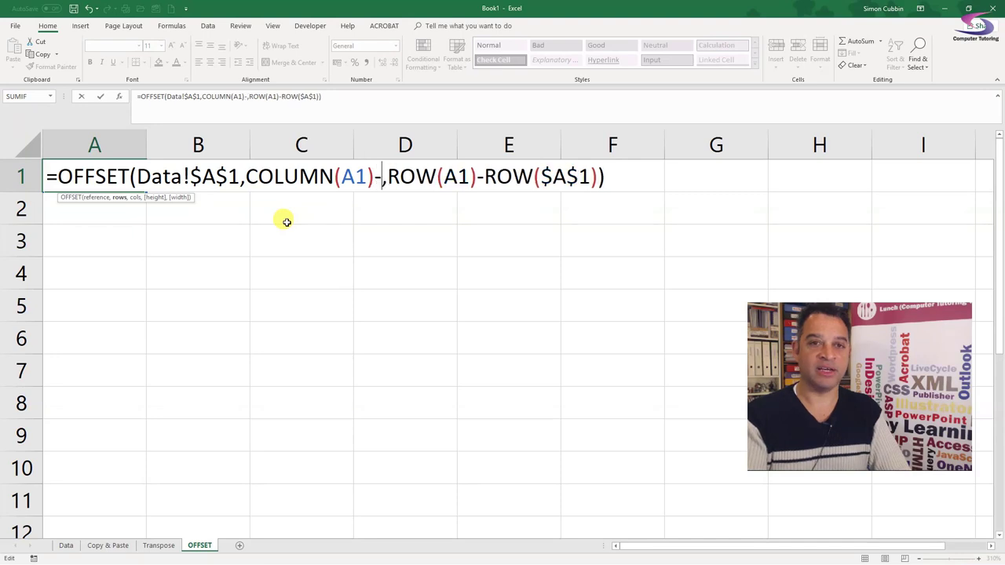
text(COLUMN()
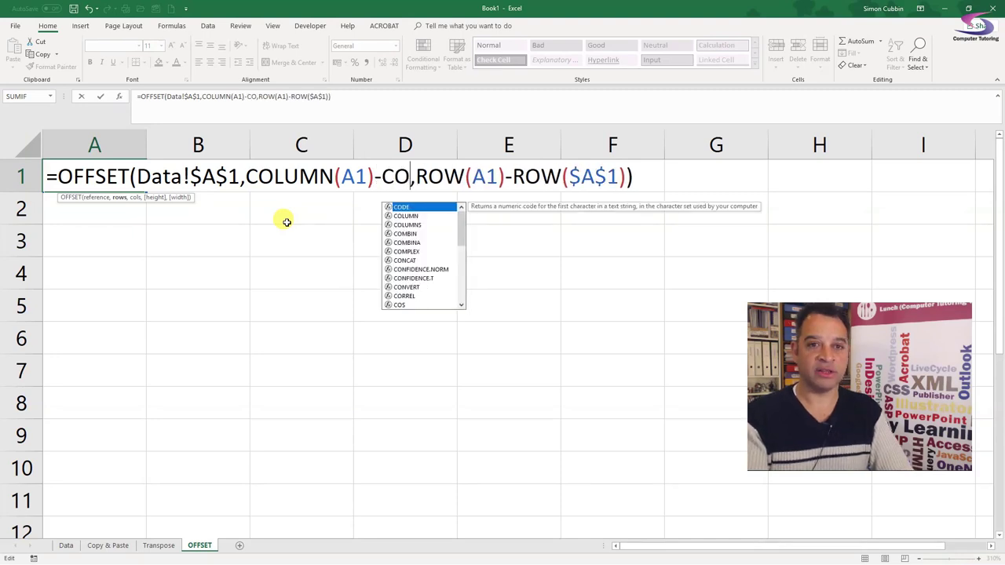
text(A)
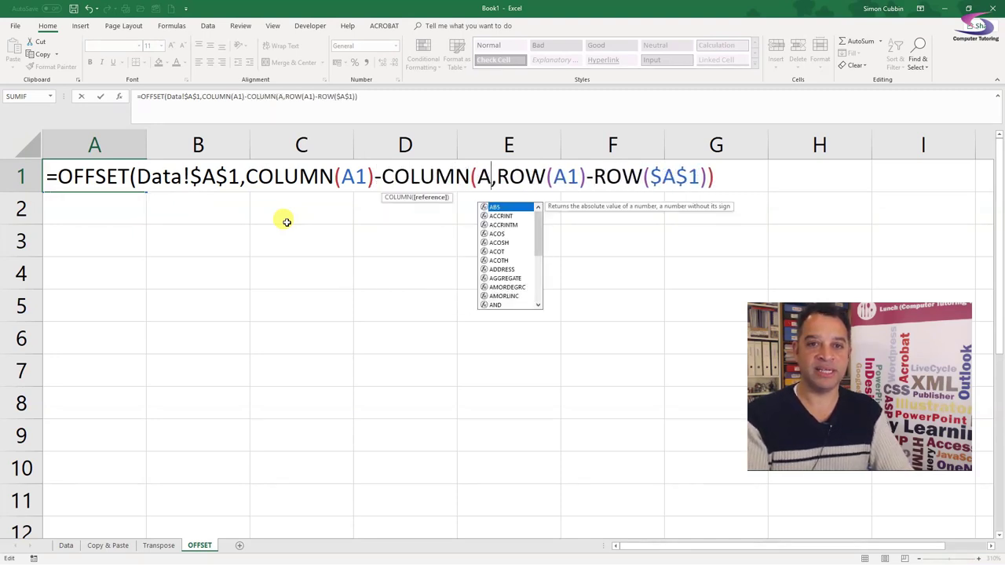
text(1)
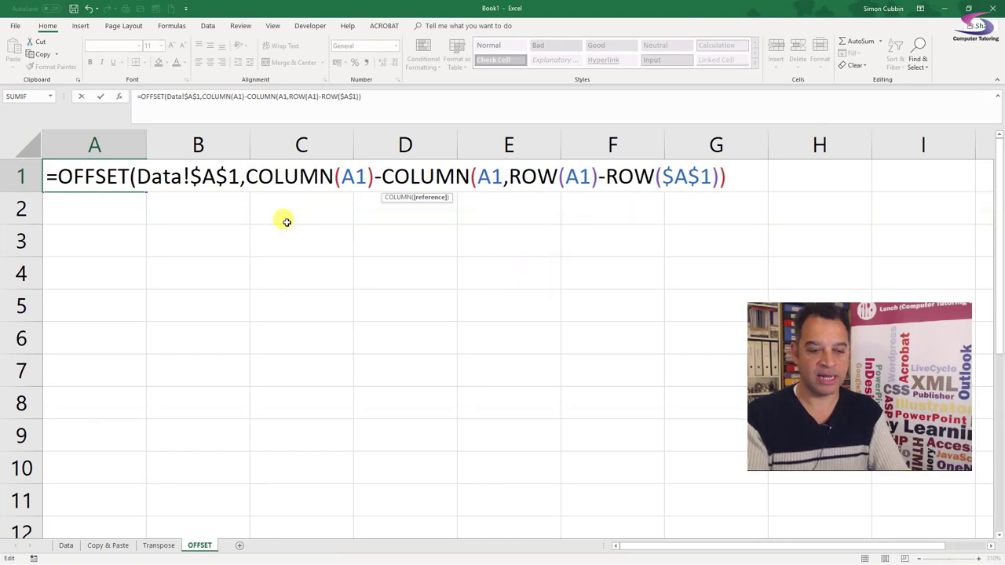
key(F4)
key(Right)
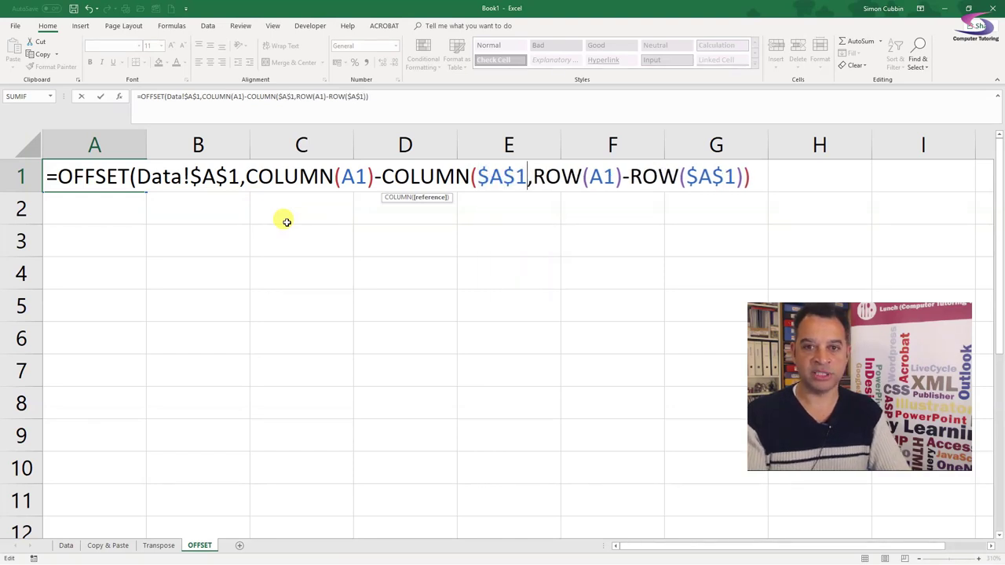
text())
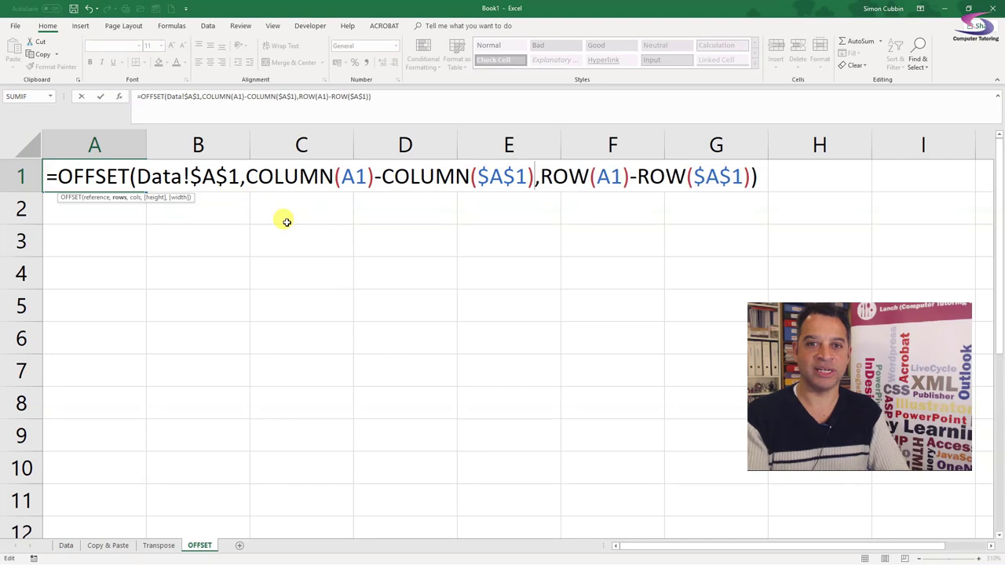
key(Return)
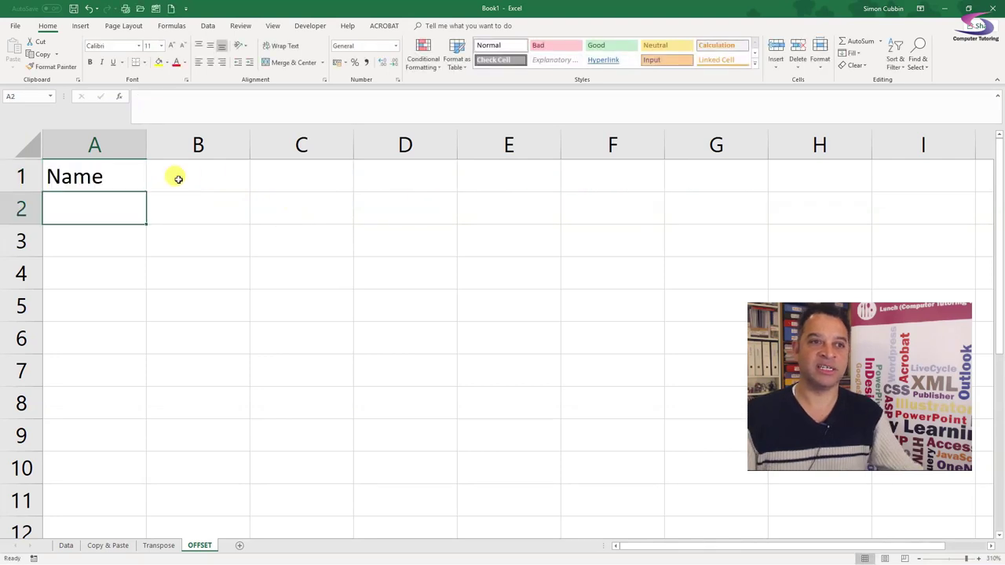
Review A1's OFFSET formula and its argument hint, leaving it unchanged.
click(128, 172)
double_click(128, 172)
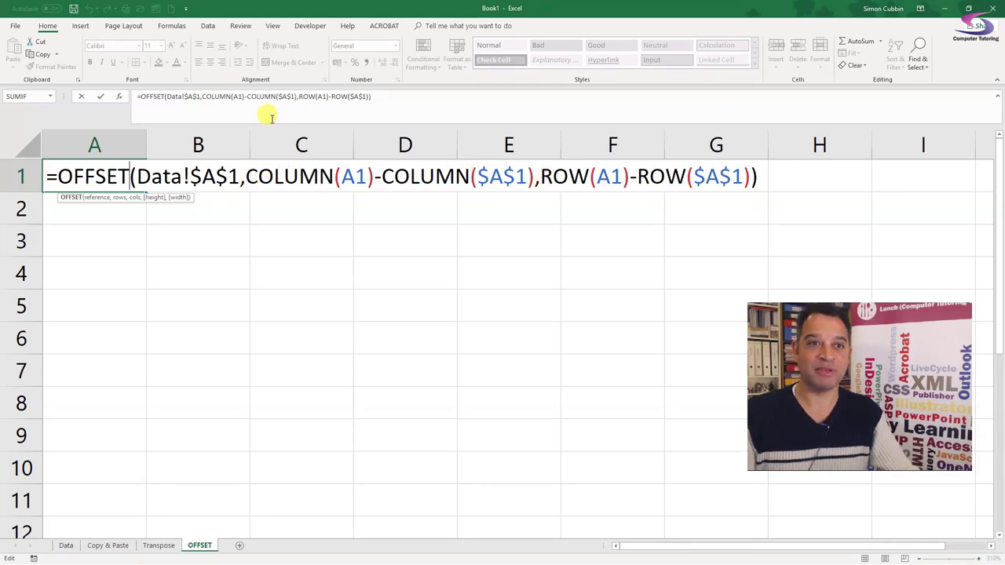
click(211, 96)
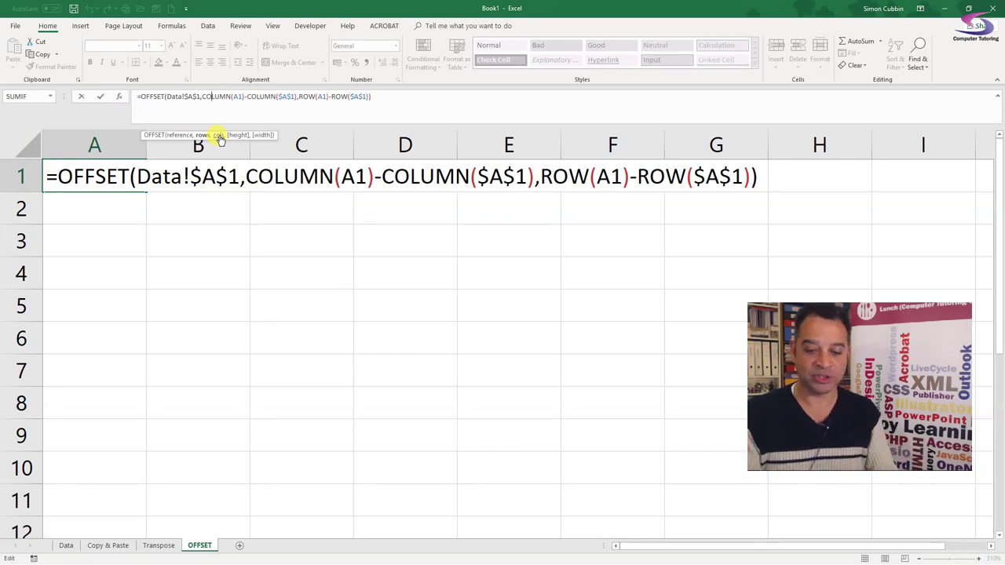
key(Return)
Fill A1's formula right to F1 and down to row 11, showing the transposed Data table.
click(128, 169)
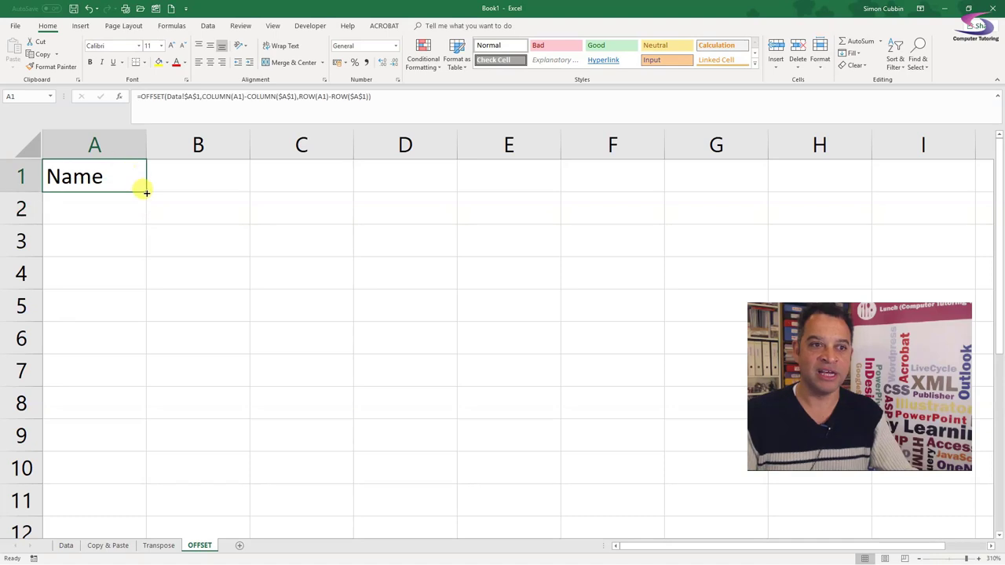
drag(145, 193, 456, 197)
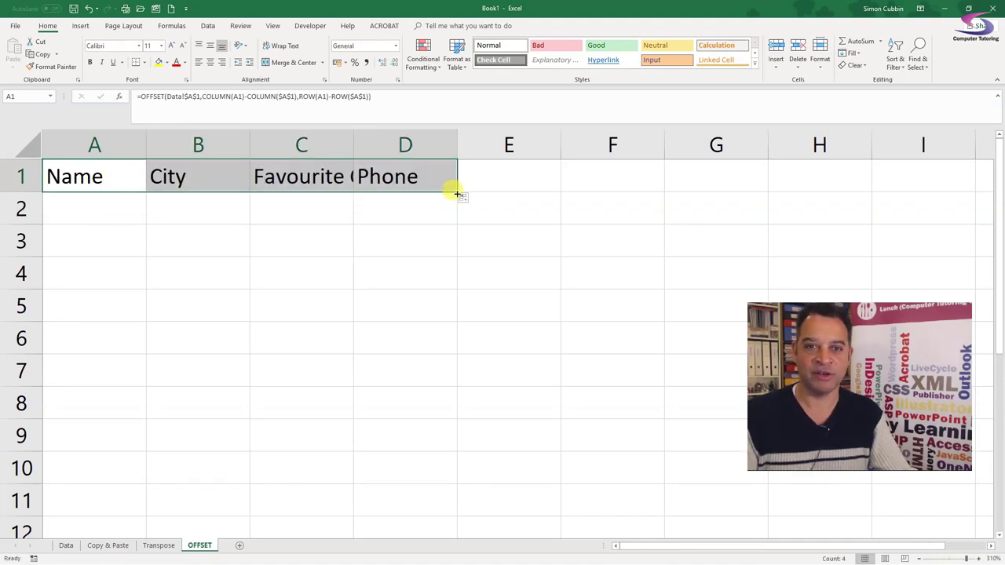
drag(457, 193, 639, 482)
scroll(620, 345, down, 2)
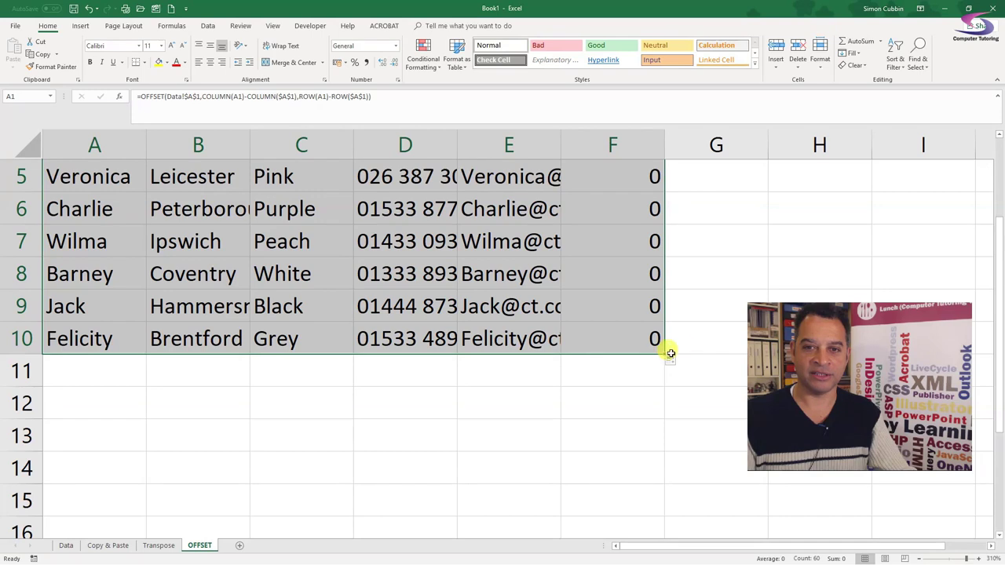
scroll(686, 344, up, 2)
scroll(686, 344, down, 2)
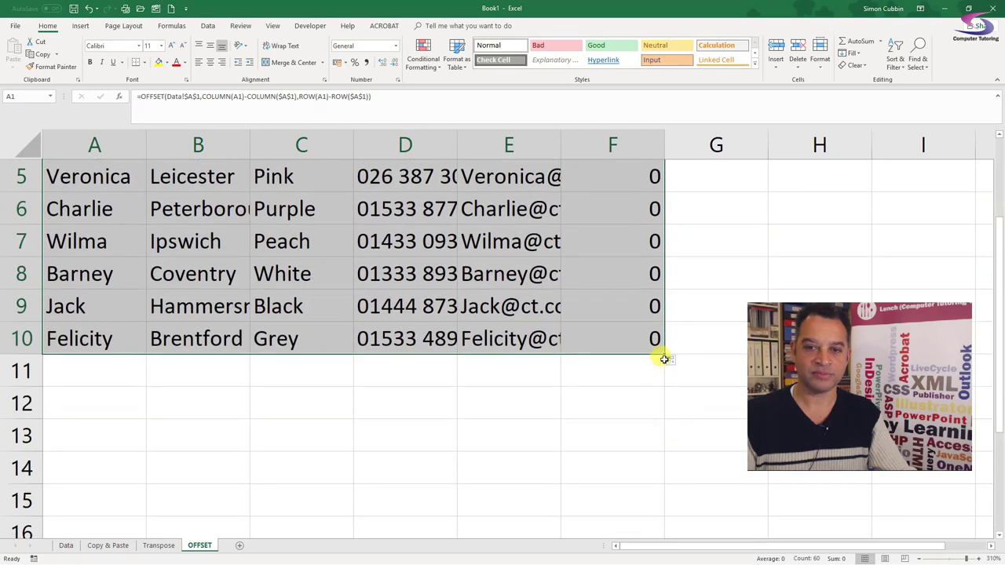
drag(664, 354, 663, 371)
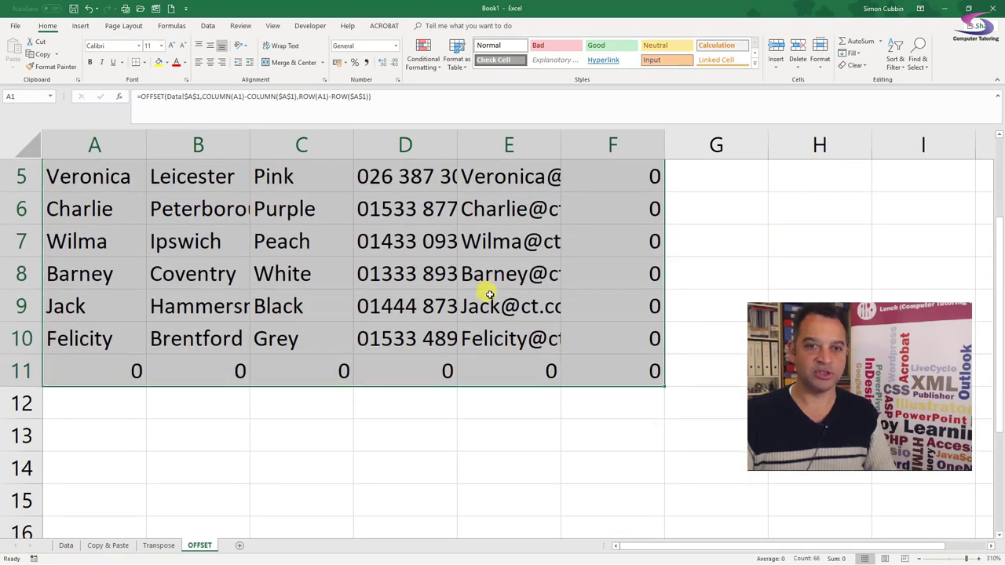
scroll(489, 298, up, 1)
ctrl+scroll(489, 296, down, 3)
ctrl+scroll(490, 294, down, 2)
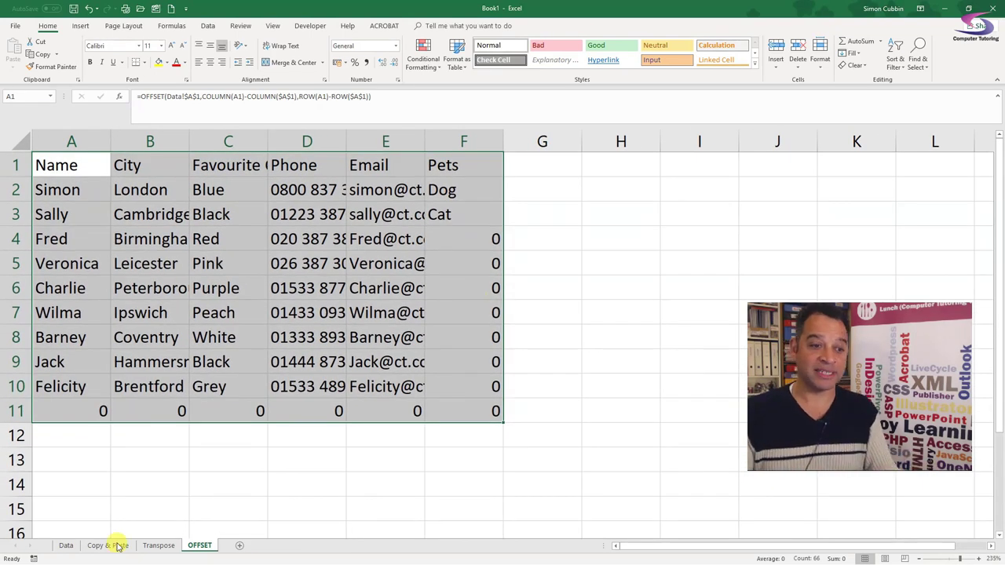
On the Data sheet, enter Rabbit in D6 and Hamster in E6 of the Pets row.
click(66, 546)
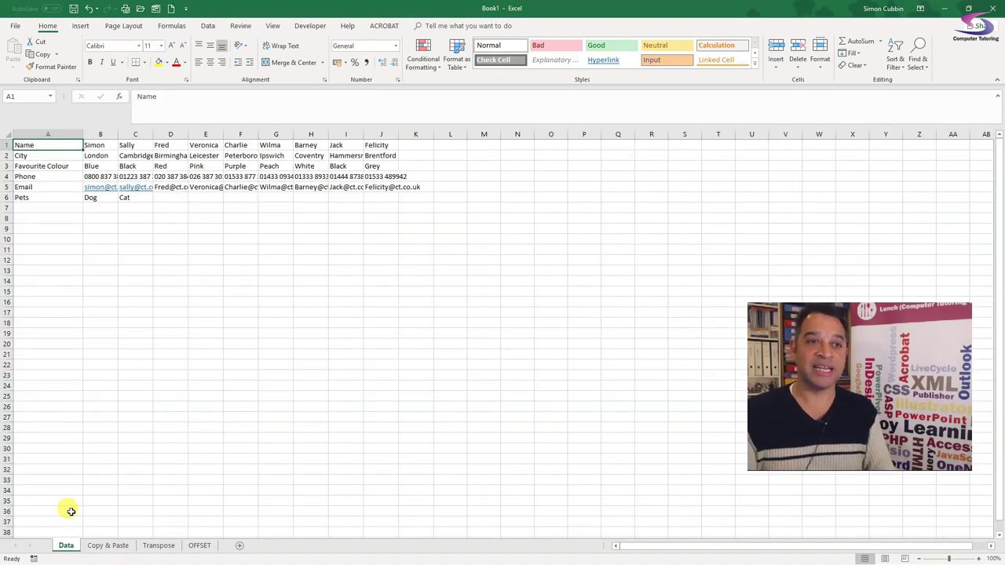
click(165, 197)
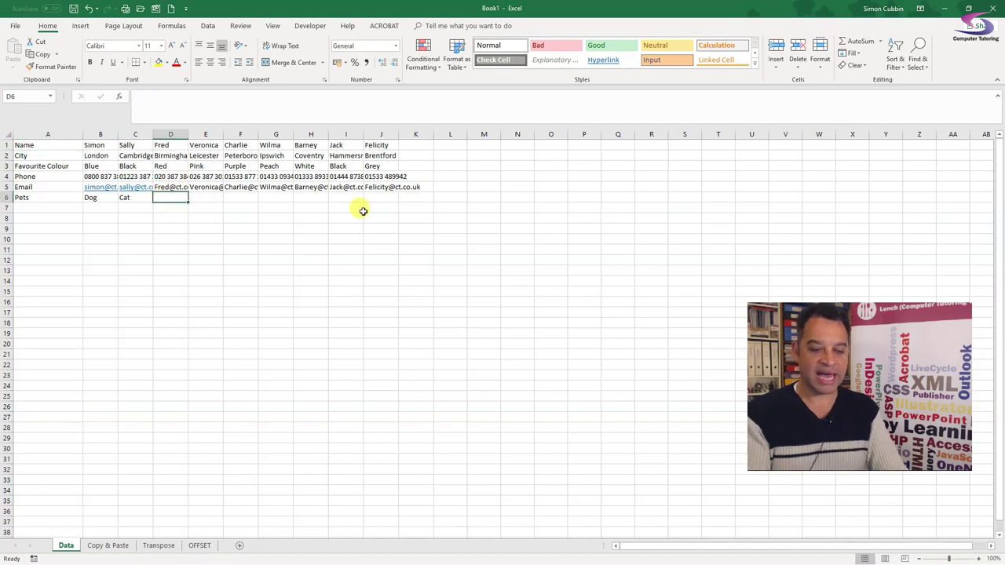
text(Red)
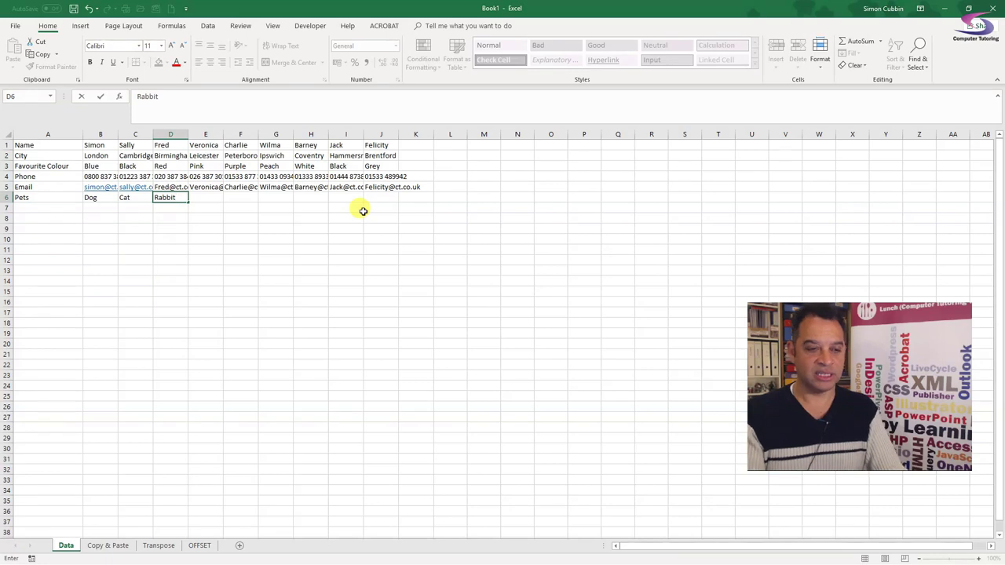
key(Tab)
text(Hamst)
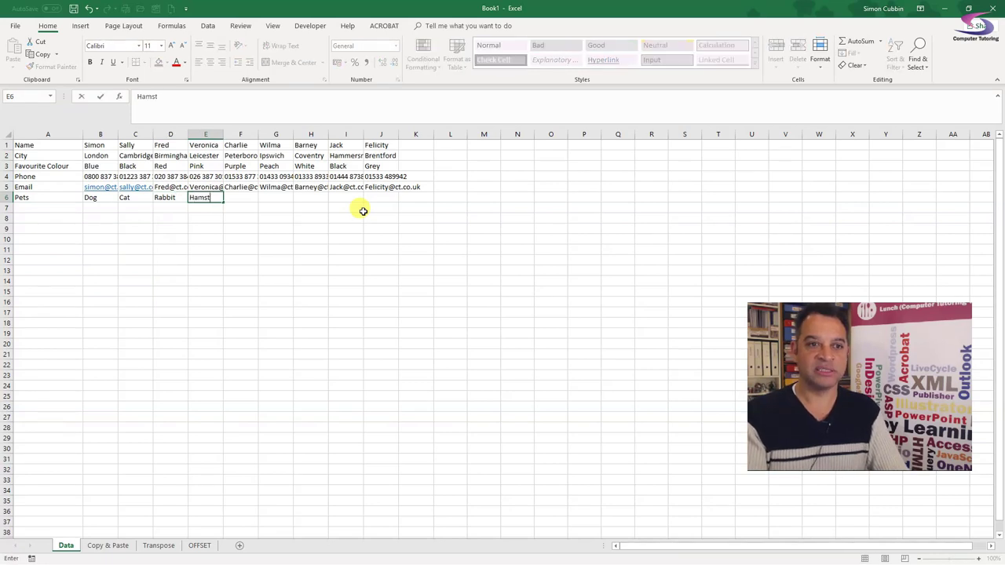
key(Tab)
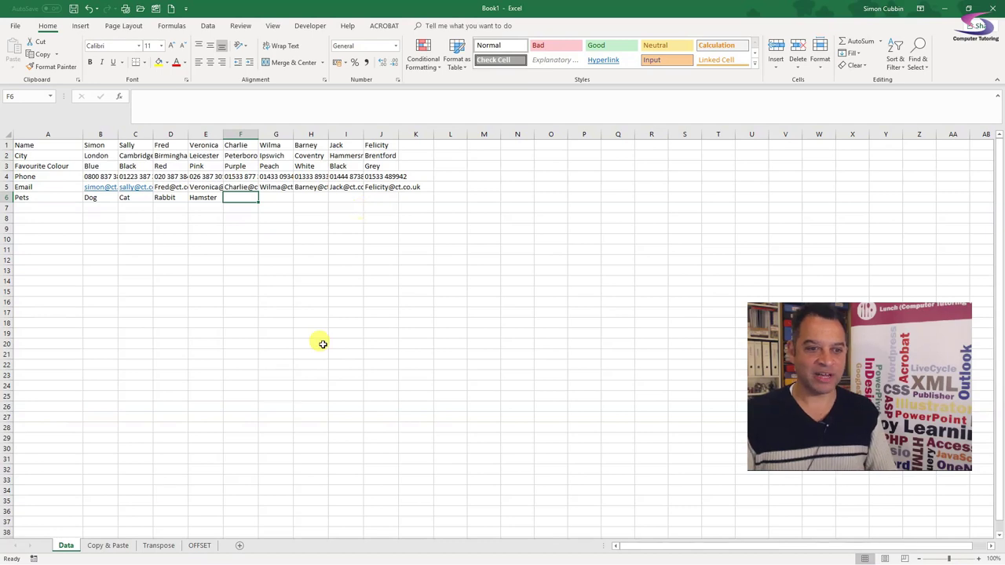
Autofit all columns on the OFFSET sheet, then narrow the Favourite Colour column slightly.
click(201, 545)
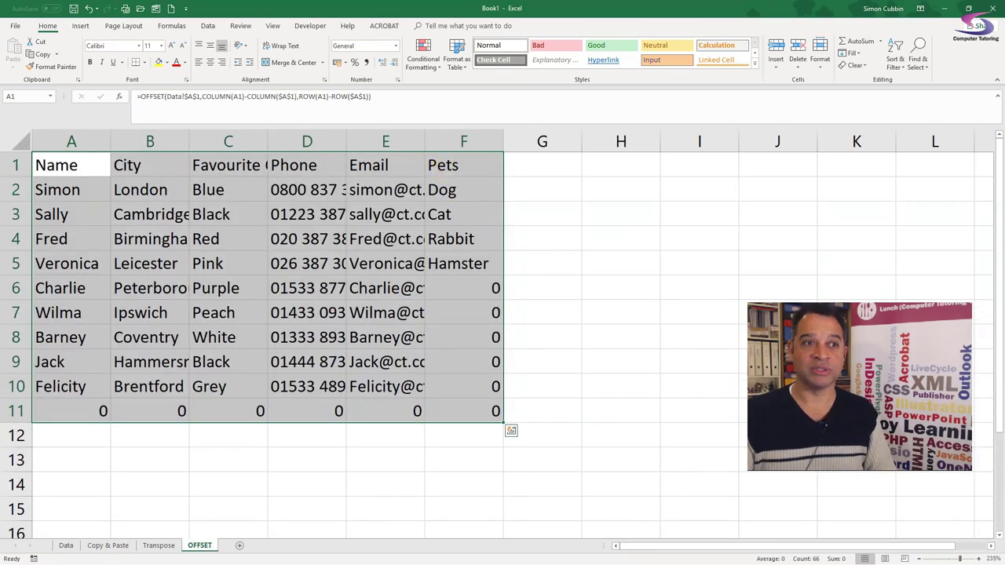
click(22, 141)
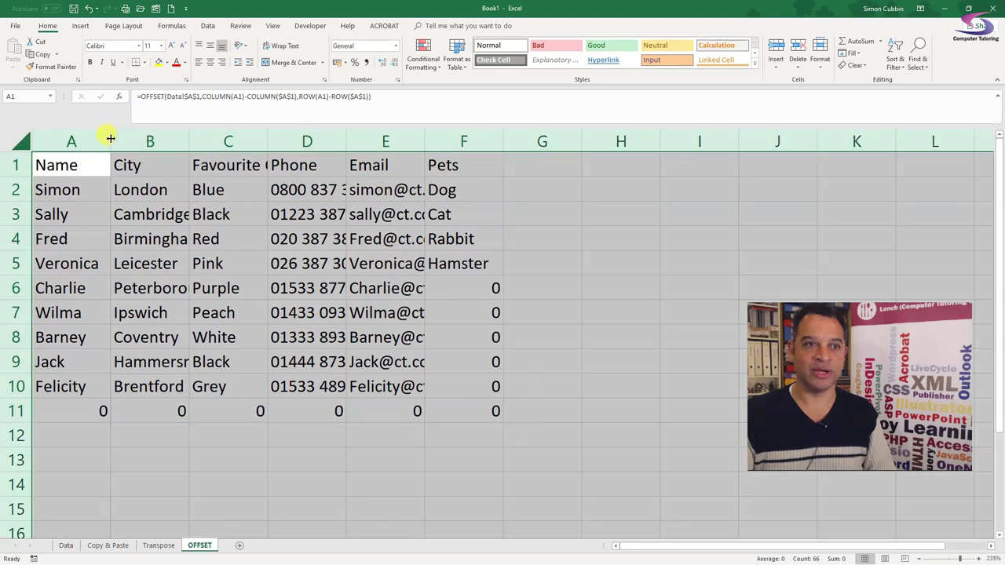
double_click(110, 139)
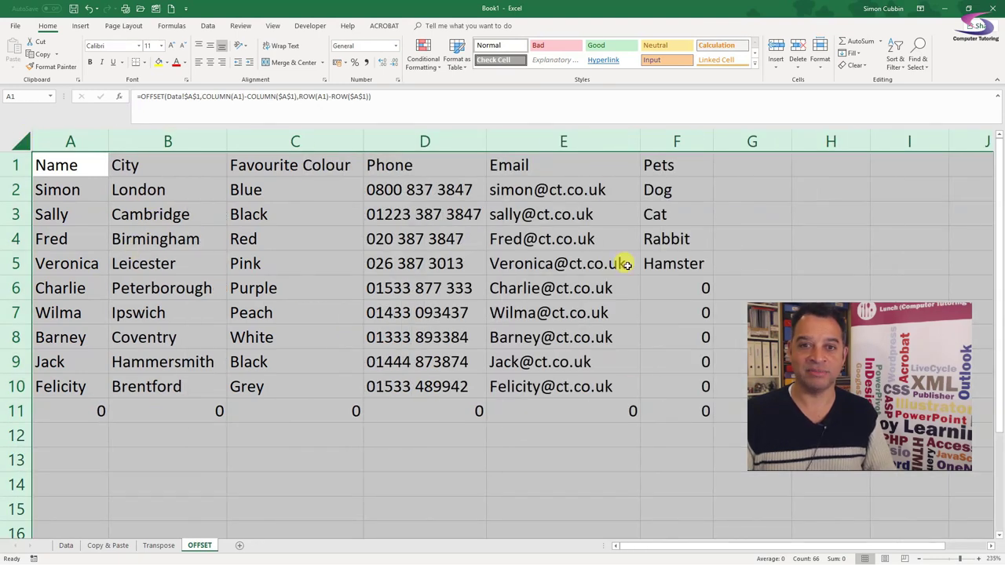
drag(361, 139, 329, 139)
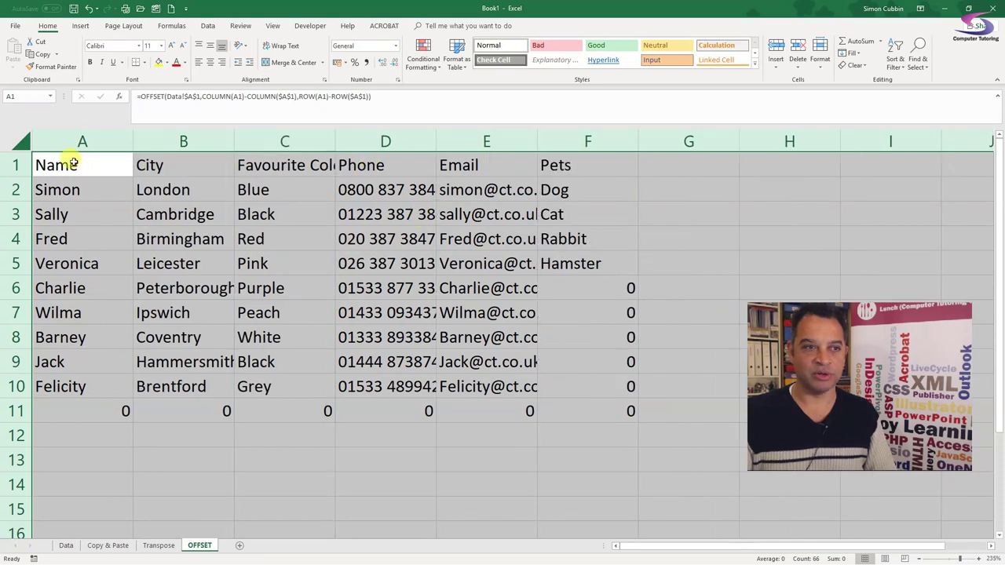
drag(133, 138, 134, 138)
double_click(133, 138)
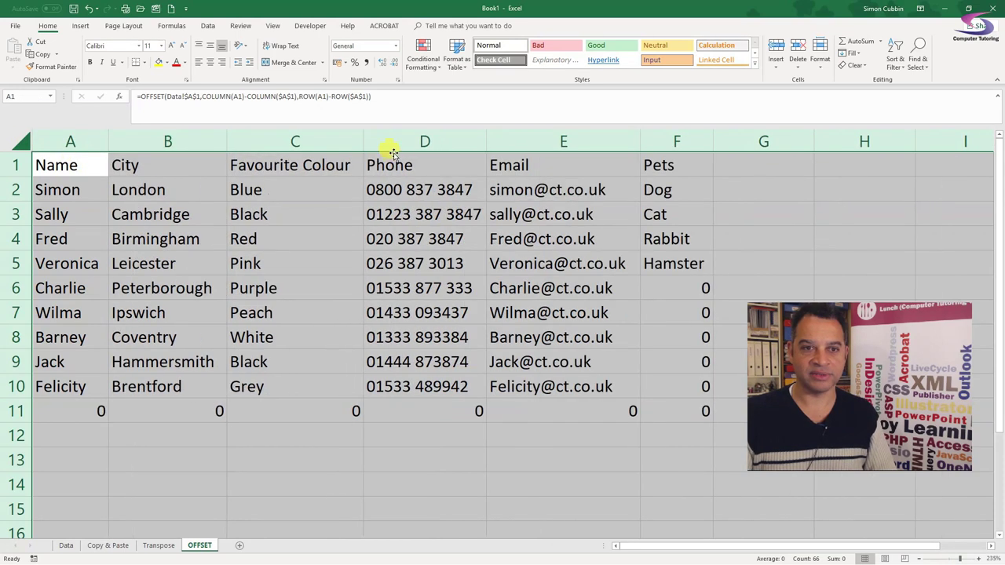
click(345, 141)
drag(357, 139, 330, 139)
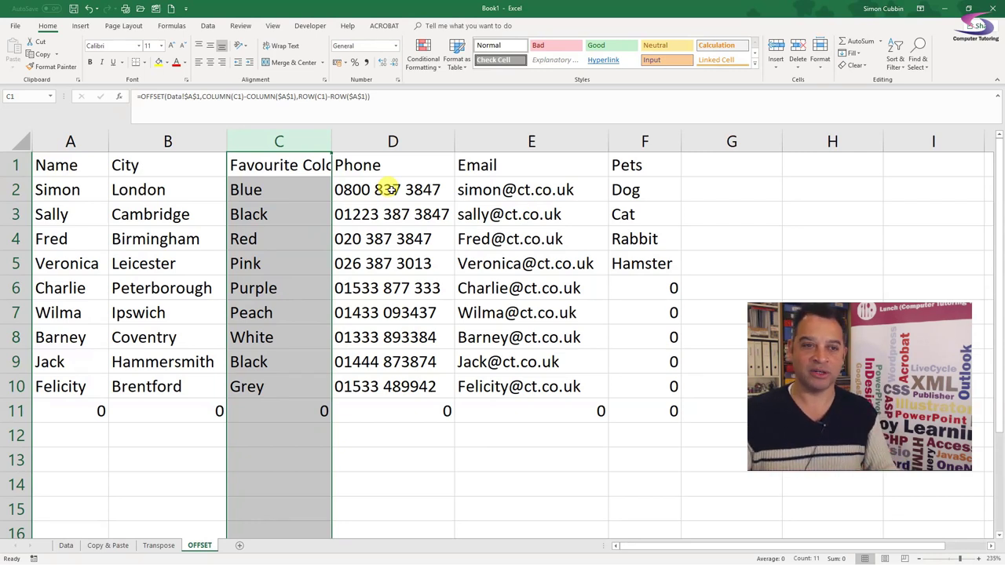
Extend the OFFSET formulas down to row 15 and into column G, then reselect A1.
drag(63, 161, 688, 525)
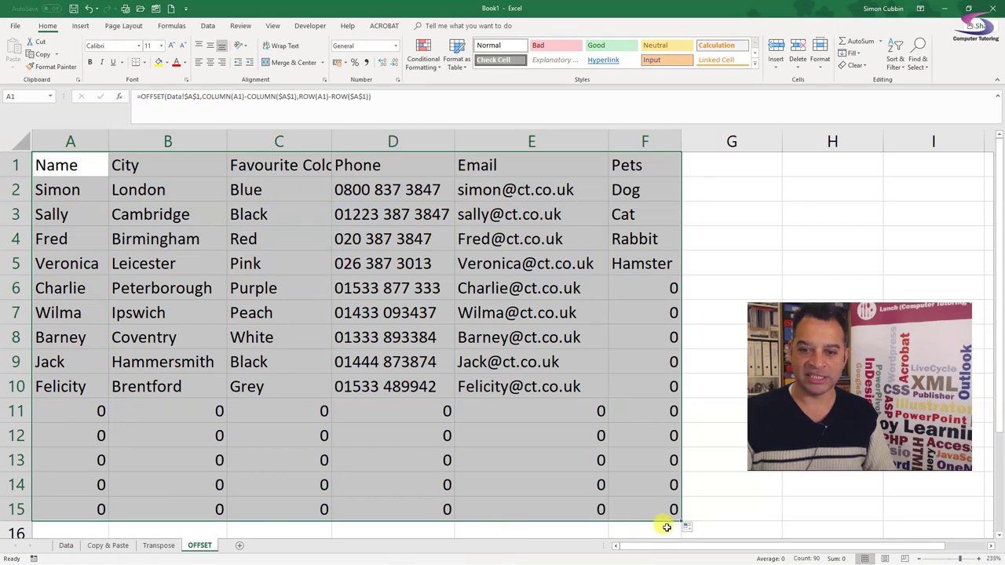
drag(681, 521, 777, 524)
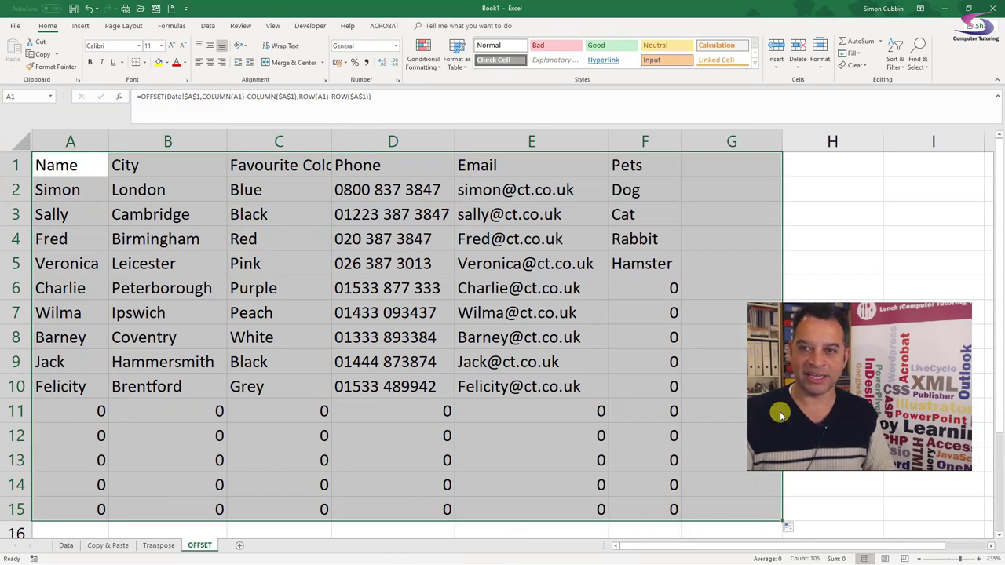
right_click(766, 164)
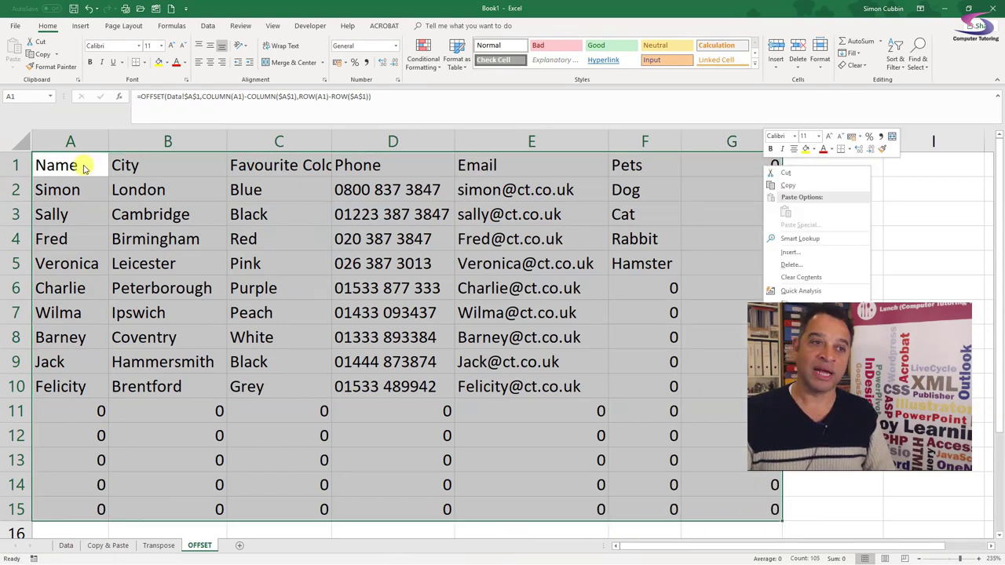
key(Escape)
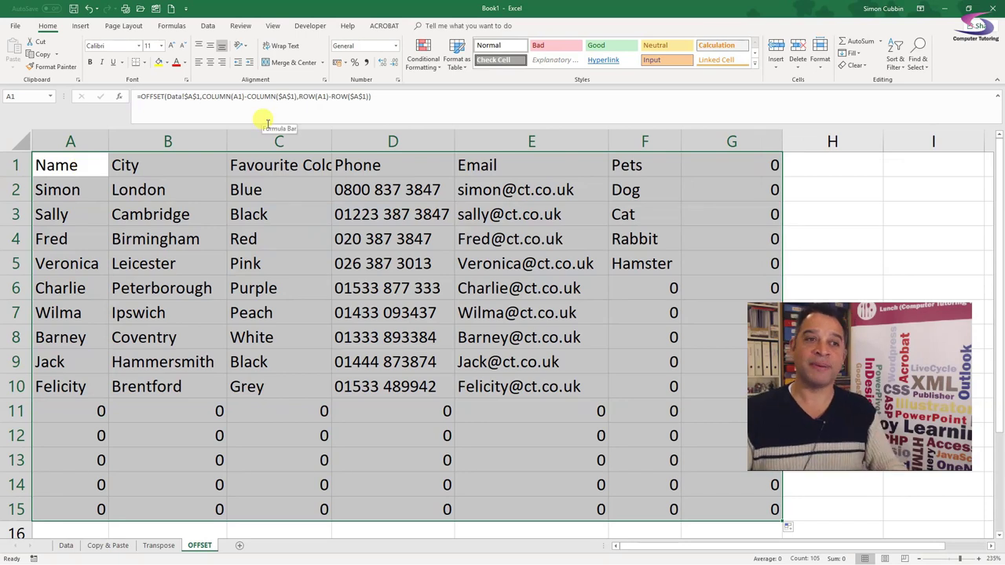
click(47, 165)
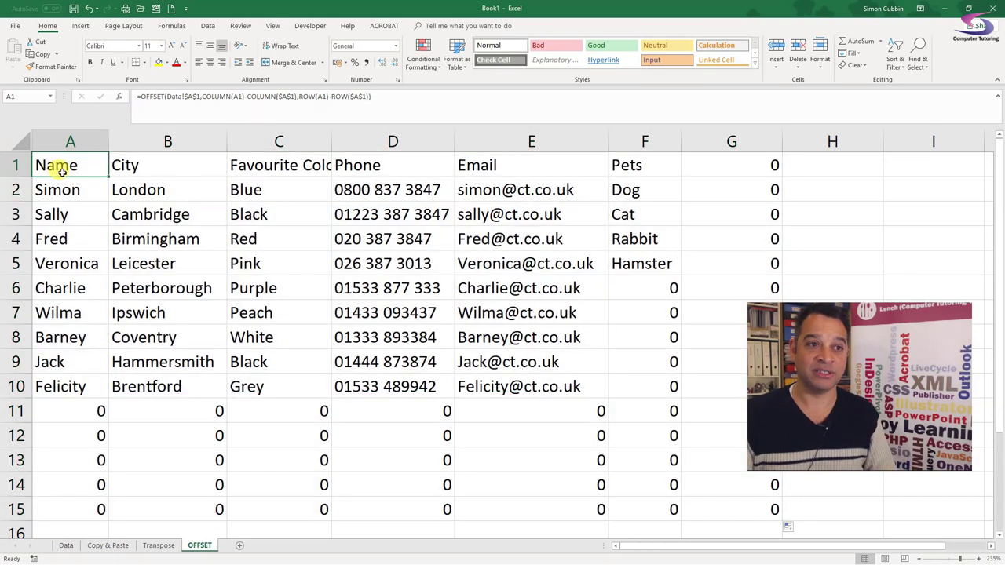
Rewrite A1 as =IF(OFFSET(...)<>"",OFFSET(...),"") by pasting the OFFSET expression into the IF.
click(140, 96)
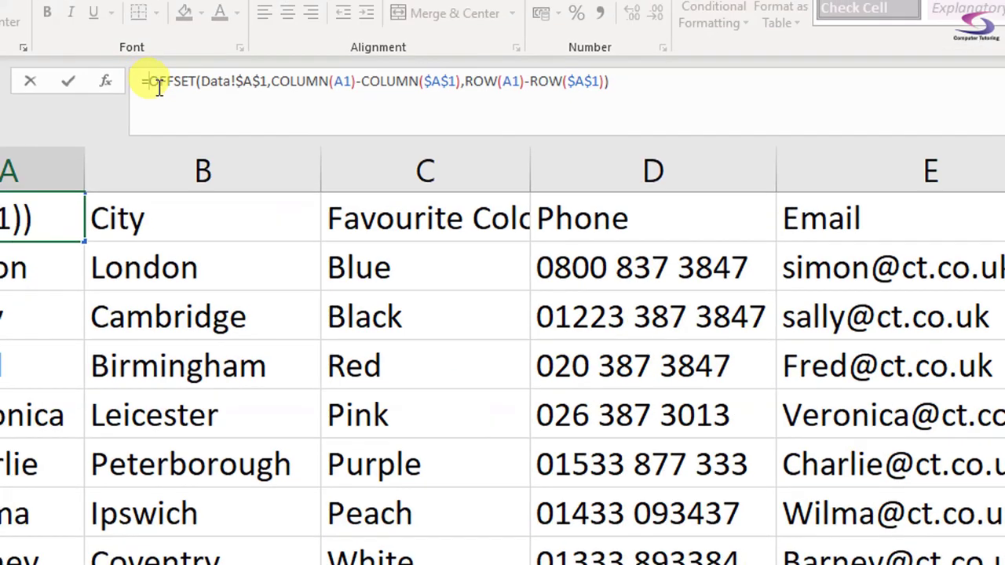
click(153, 84)
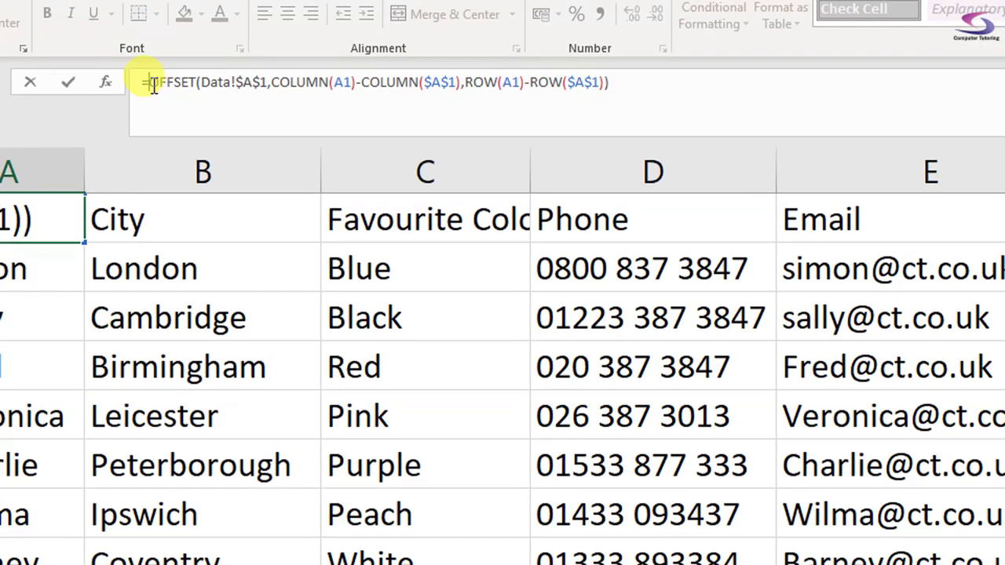
text(IF()
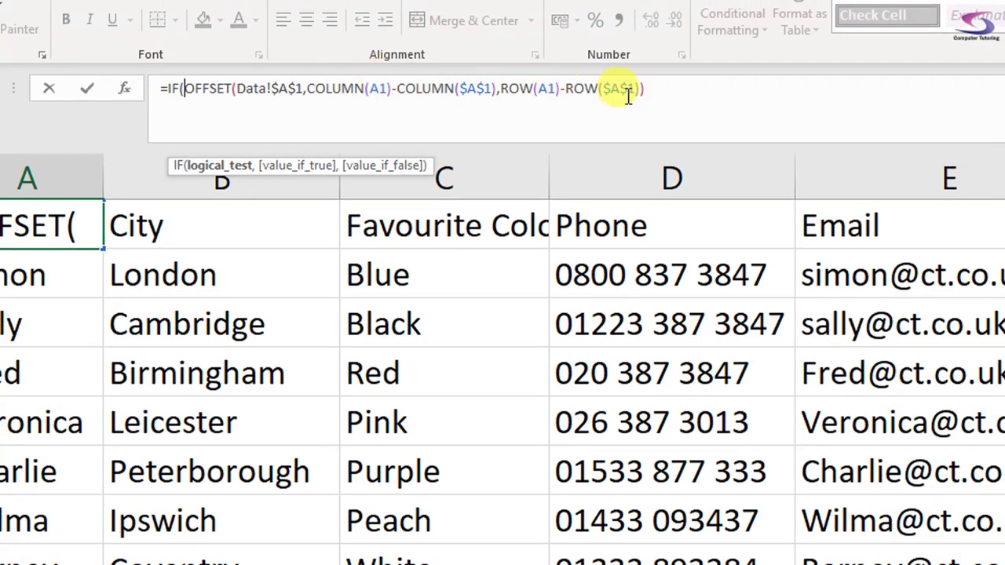
text(<>"")
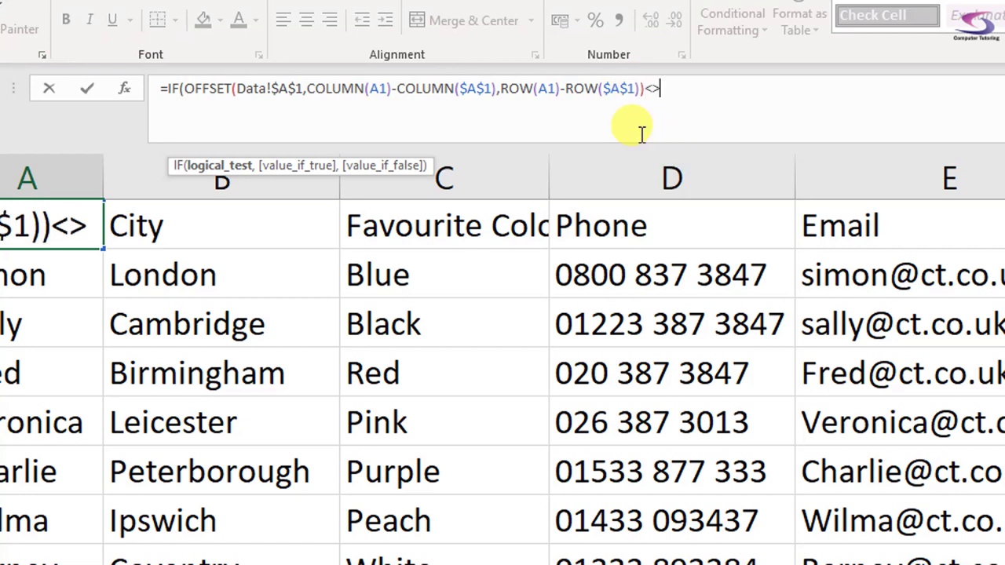
text(,)
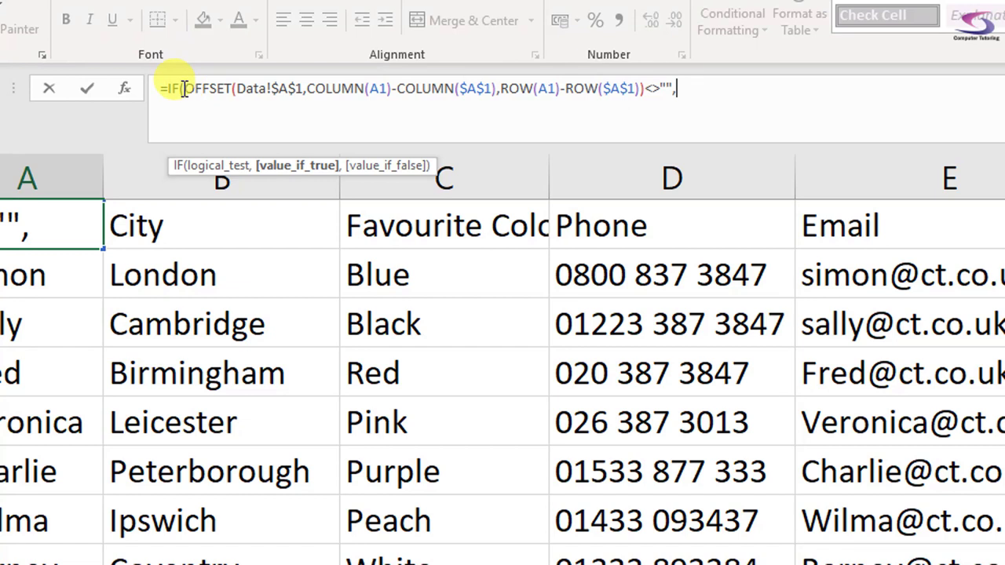
drag(184, 89, 698, 101)
key(ctrl+c)
click(713, 88)
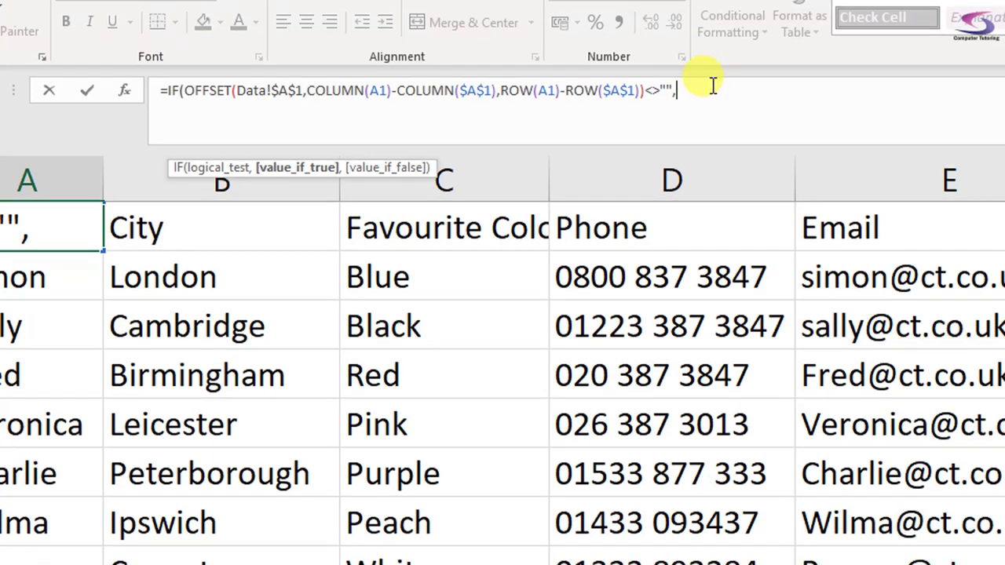
key(ctrl+v)
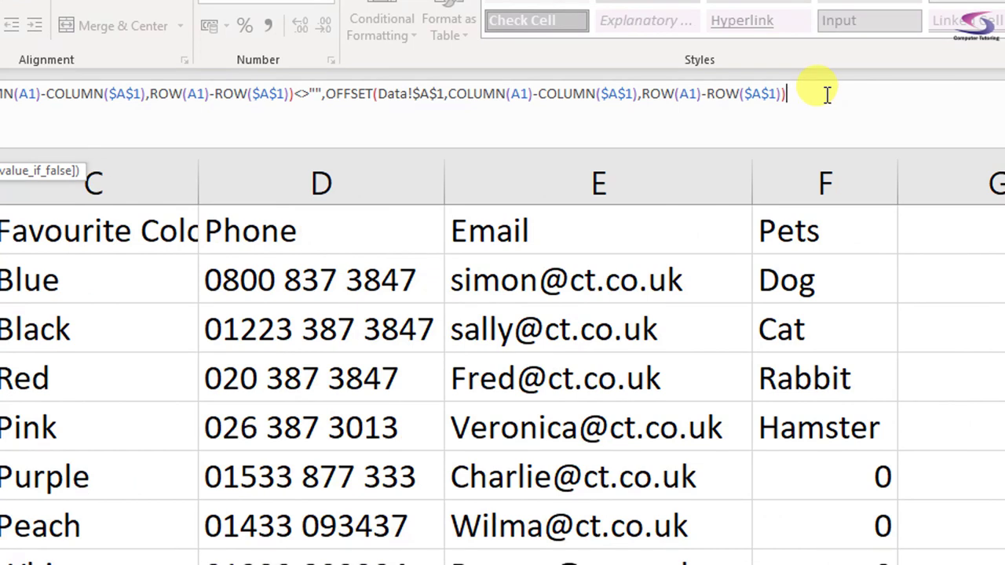
text(,"")
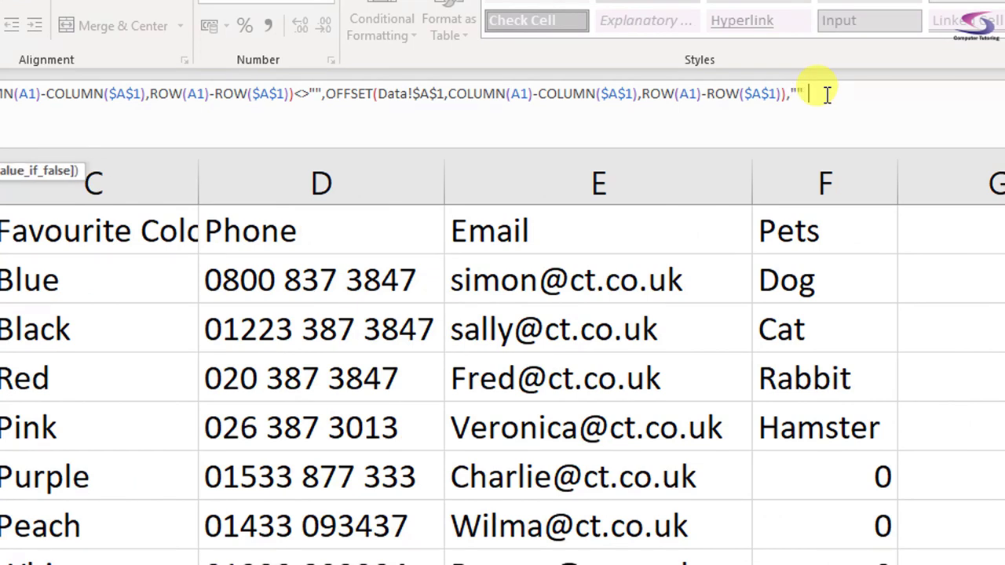
text())
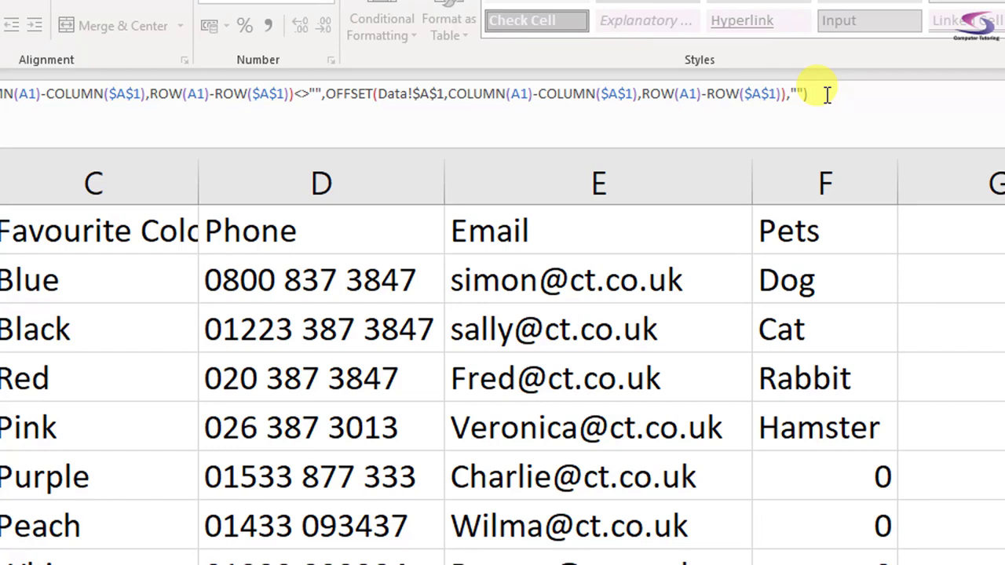
key(ctrl+Return)
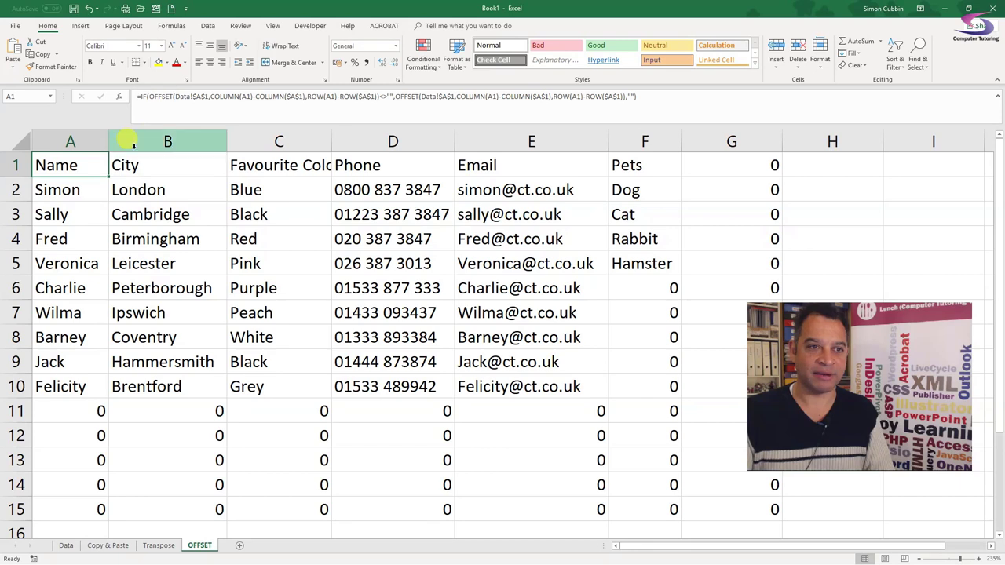
Fill the IF formula from A1 across to column I and down to row 338, then go to the Data sheet.
ctrl+scroll(225, 281, down, 5)
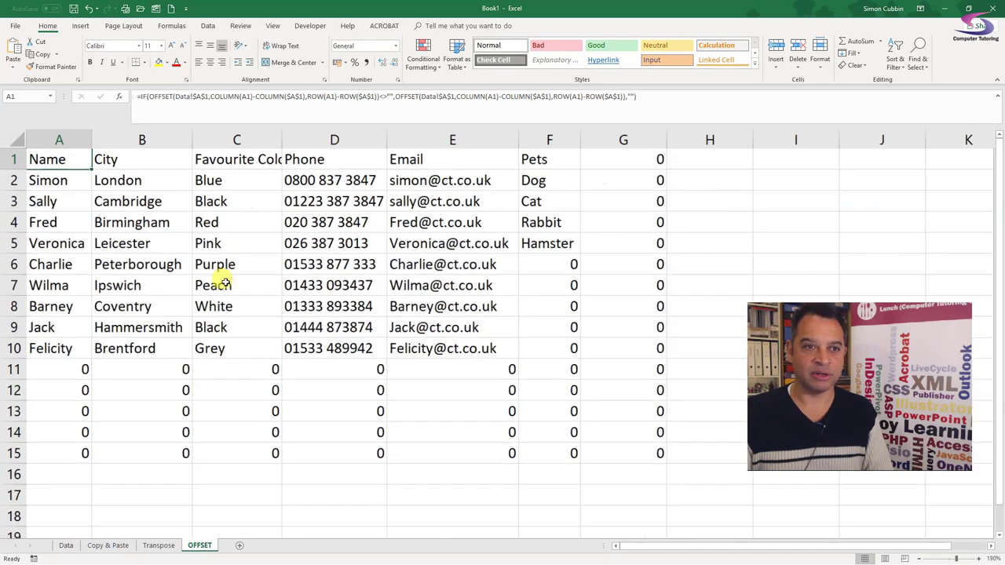
drag(75, 160, 677, 197)
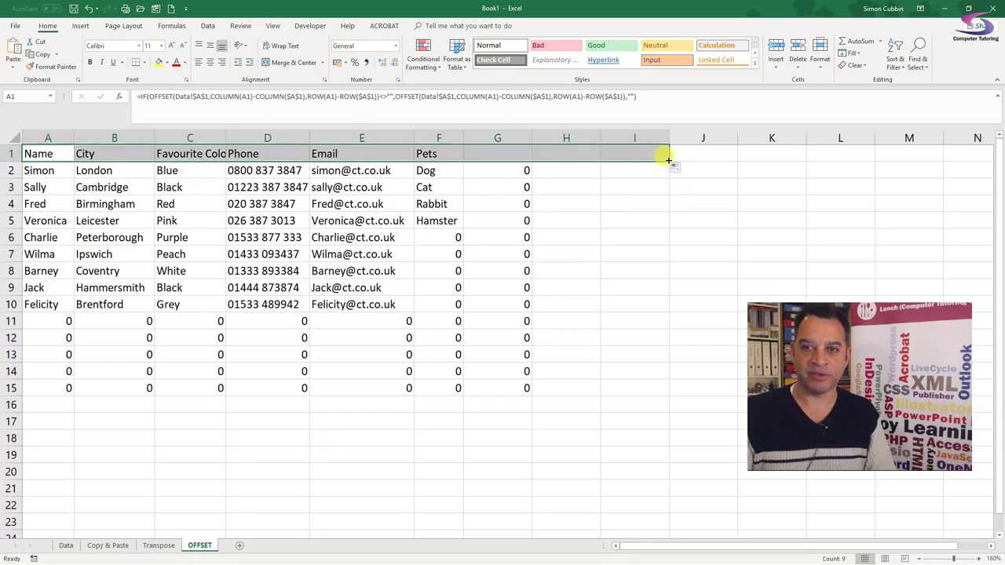
drag(665, 213, 673, 558)
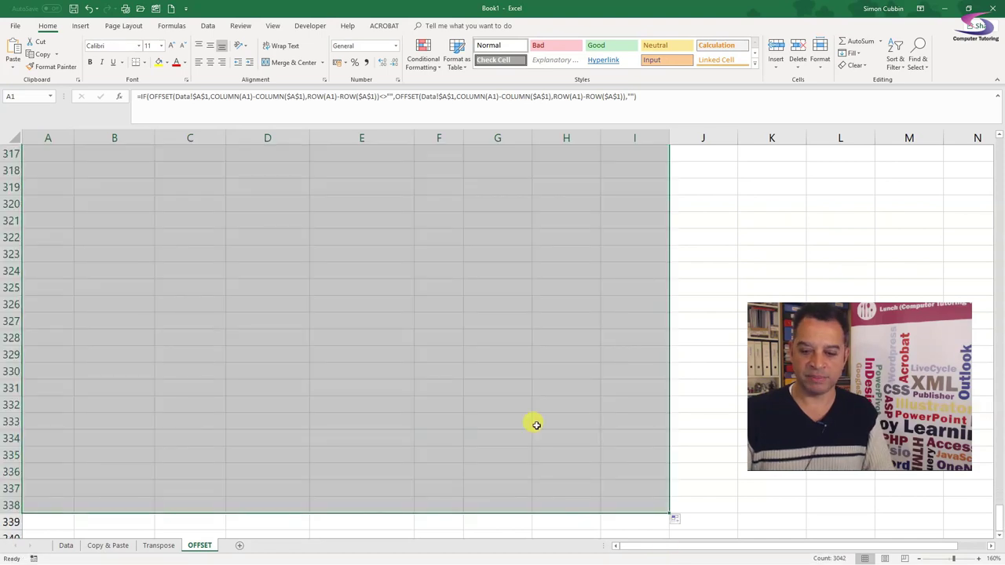
key(ctrl+Home)
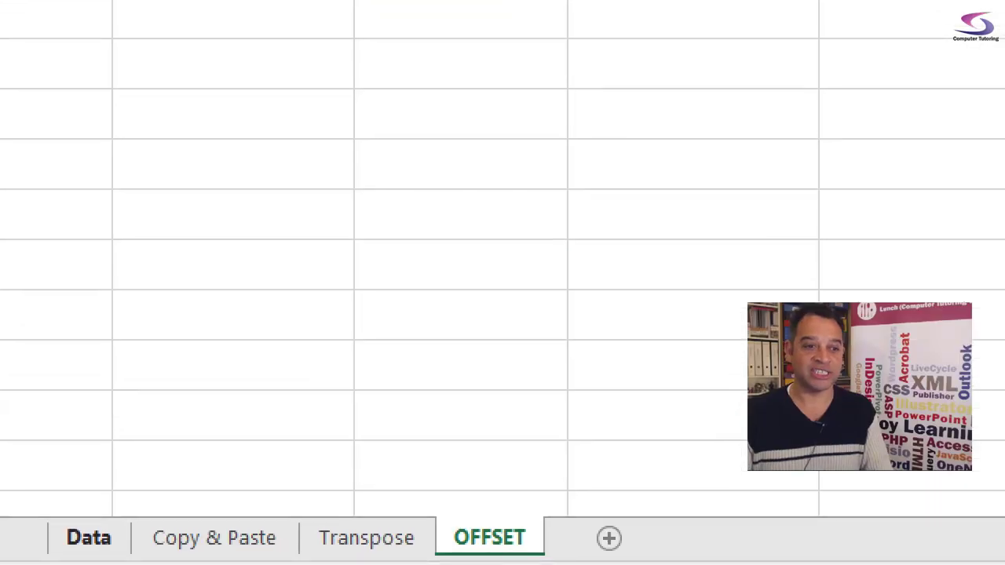
click(70, 547)
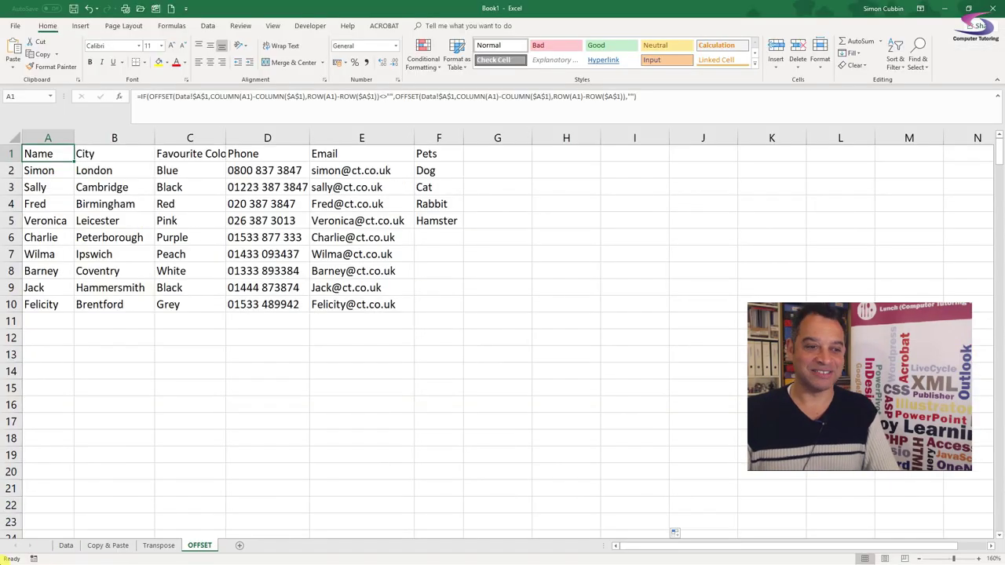
click(69, 547)
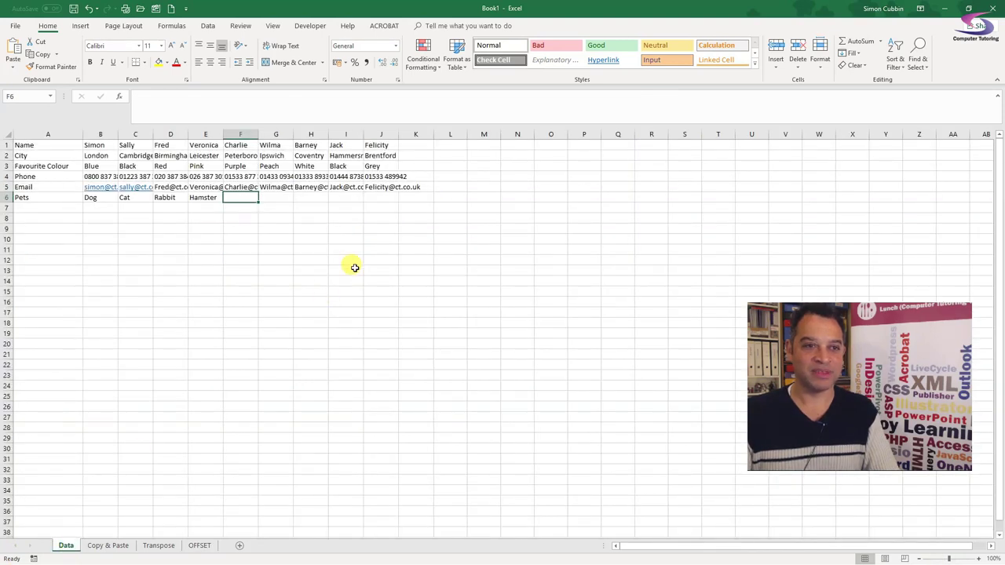
Enter Tortoise, Mouse, Maine Coon, Parrot and Goldfish in Pets cells F6:J6.
double_click(257, 196)
text(Tortoise)
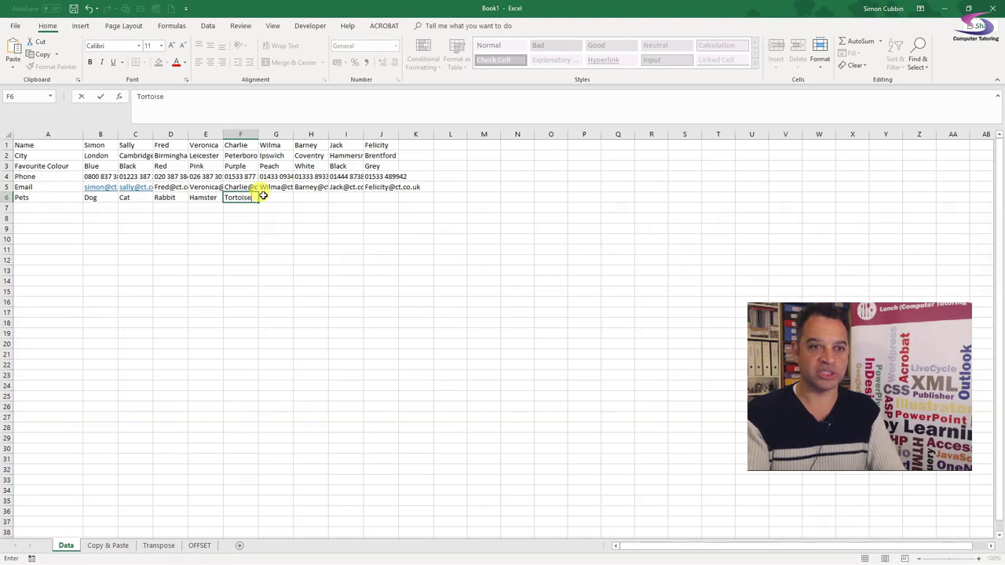
key(Tab)
text(Mou)
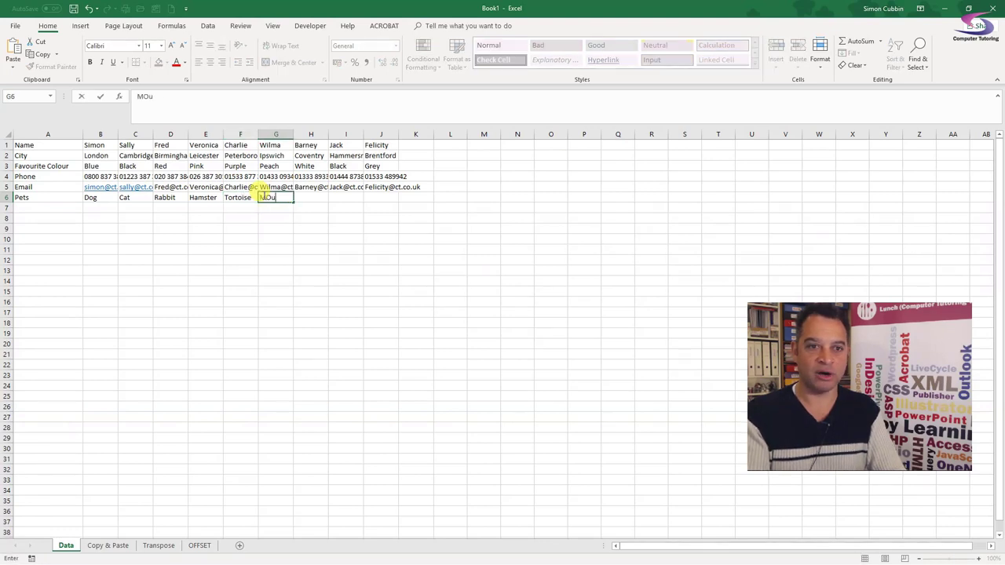
text(se)
key(BackSpace)
key(BackSpace)
text(se)
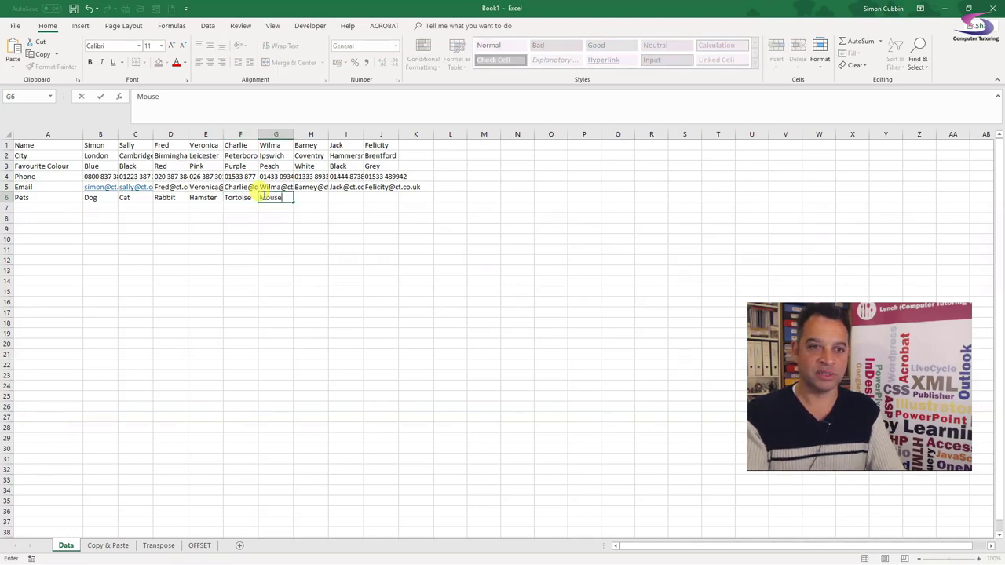
key(Tab)
text(Ma)
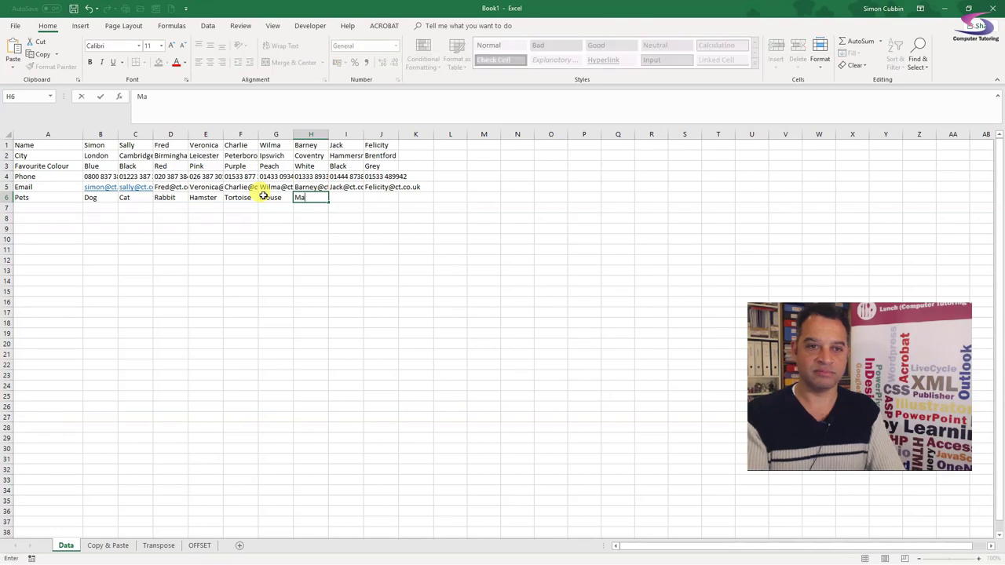
text(ine Coon)
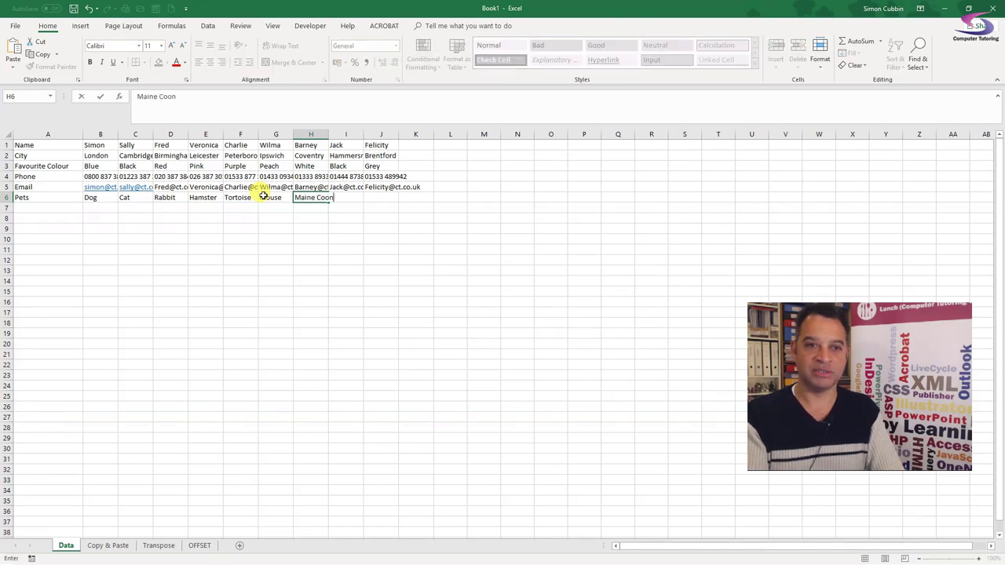
key(Tab)
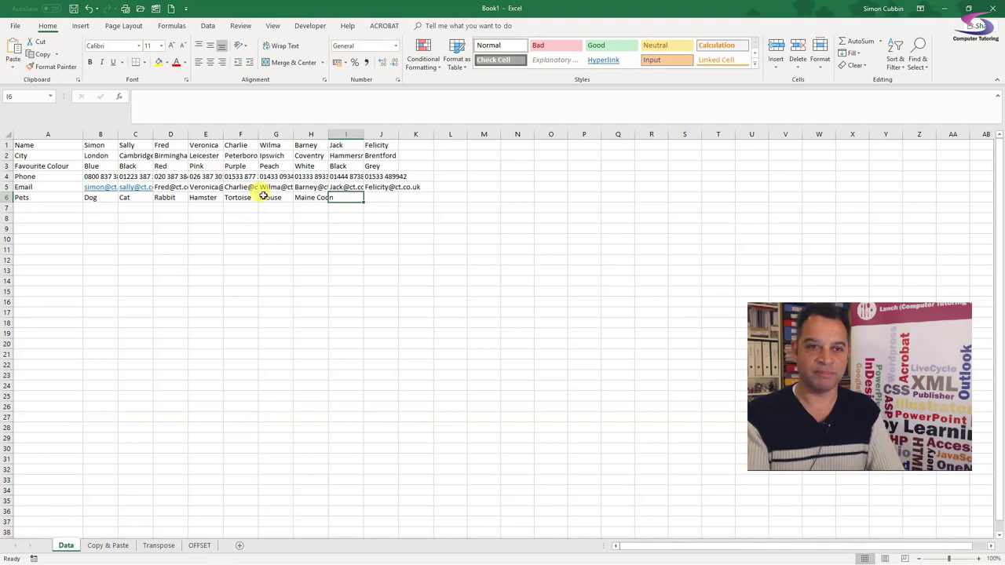
text(Parrot)
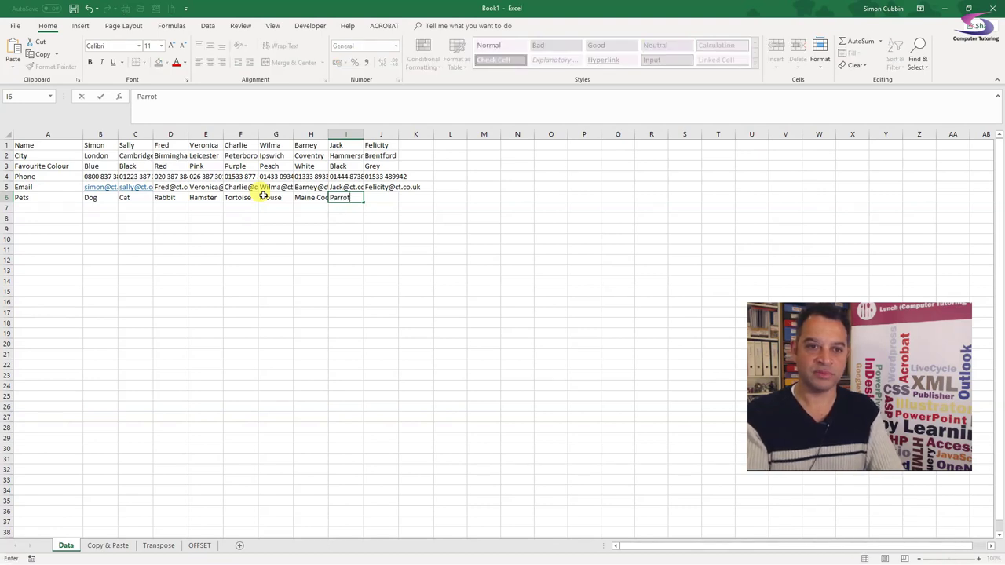
key(Tab)
text(Gol)
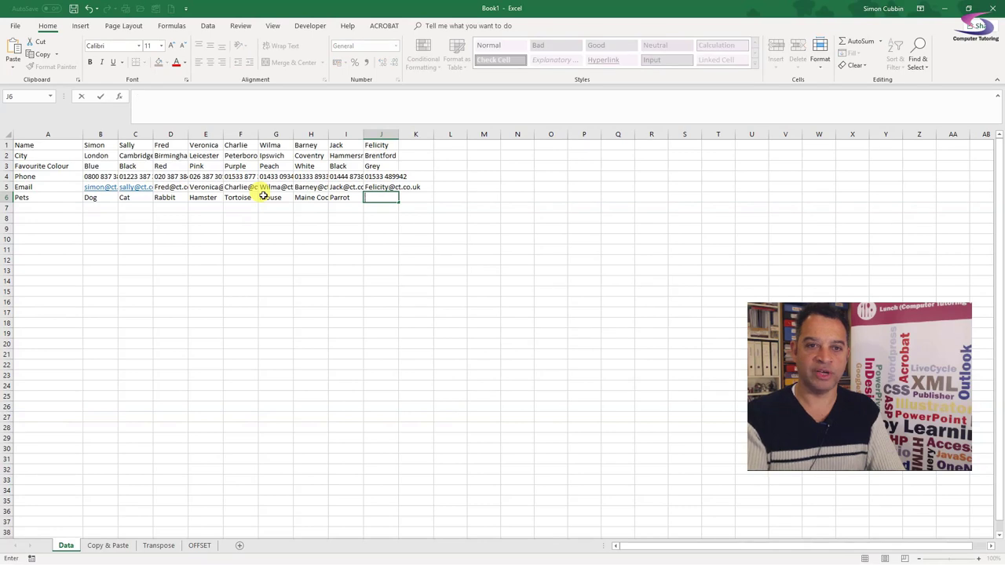
text(dfish)
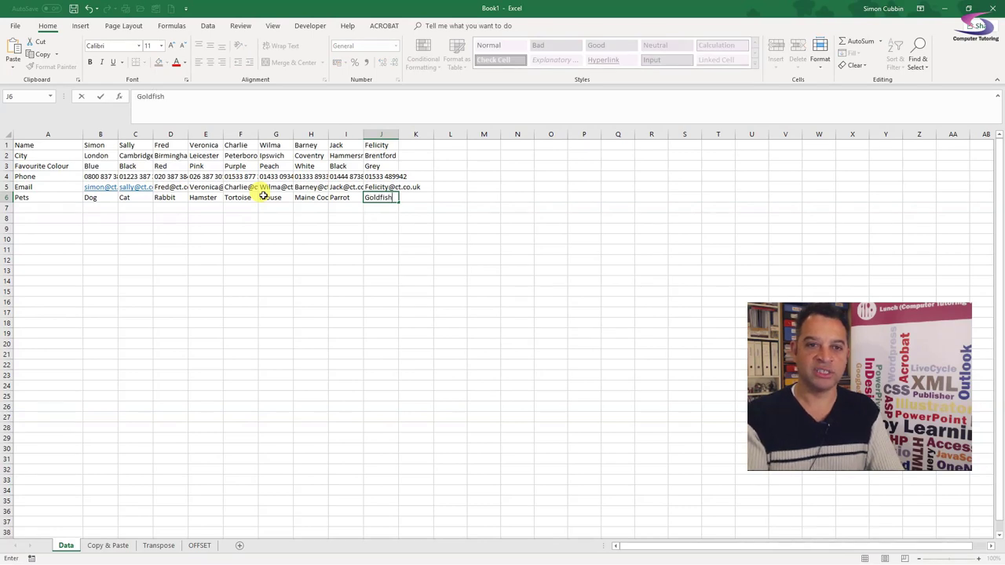
key(Return)
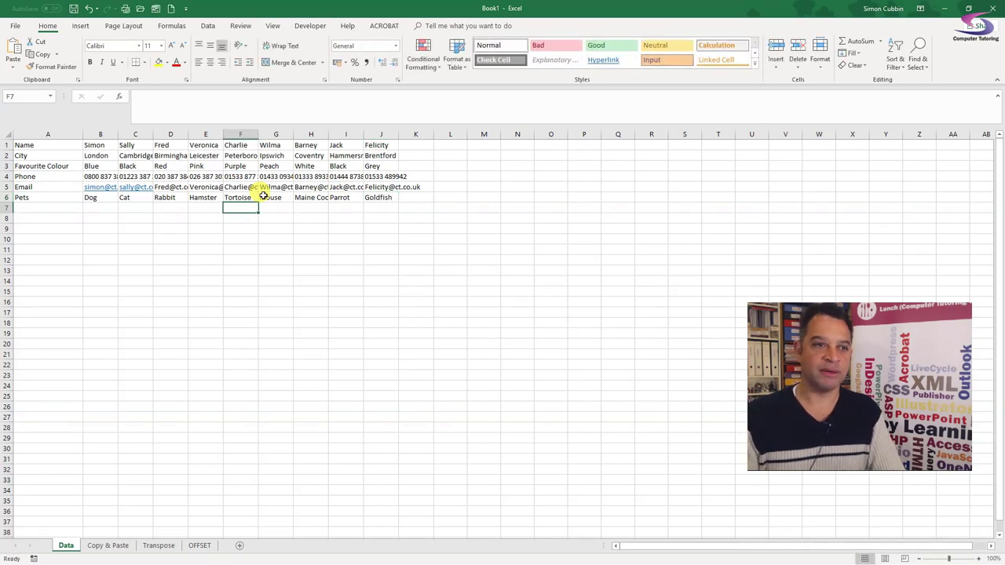
Add row 7 with Superhero in A7, Iron Man in B7 and Superman in C7.
click(70, 209)
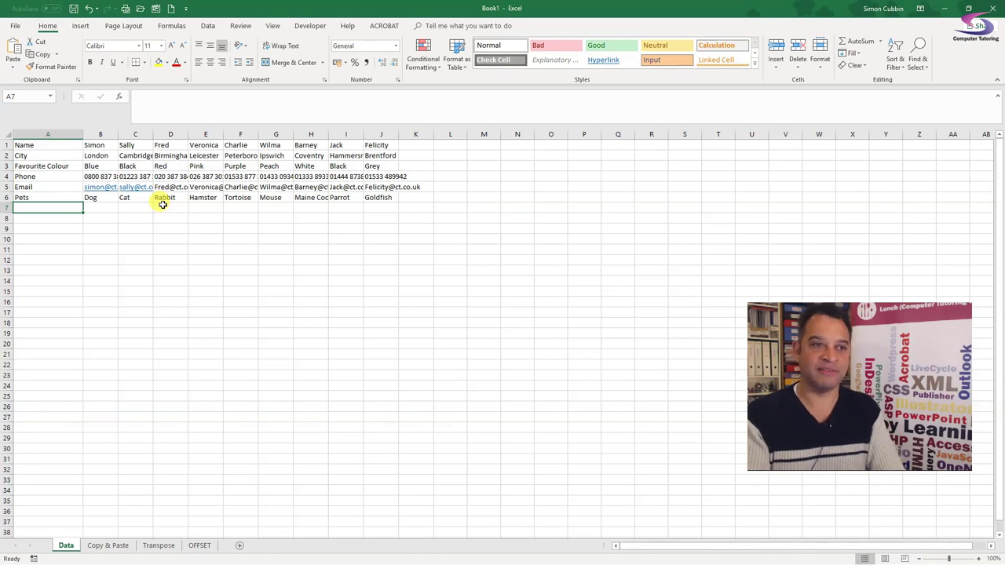
text(Super)
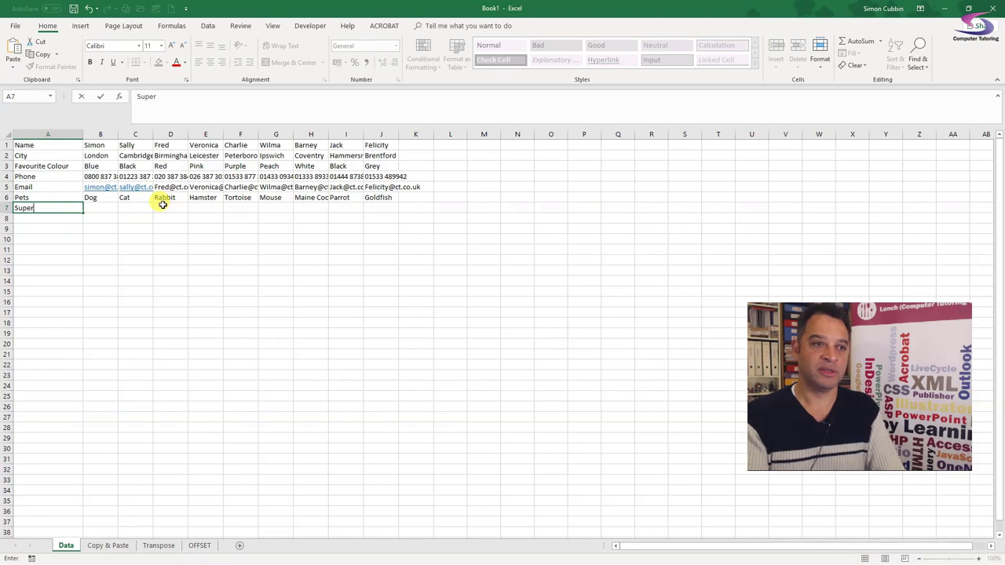
text(hero)
key(Tab)
text(I)
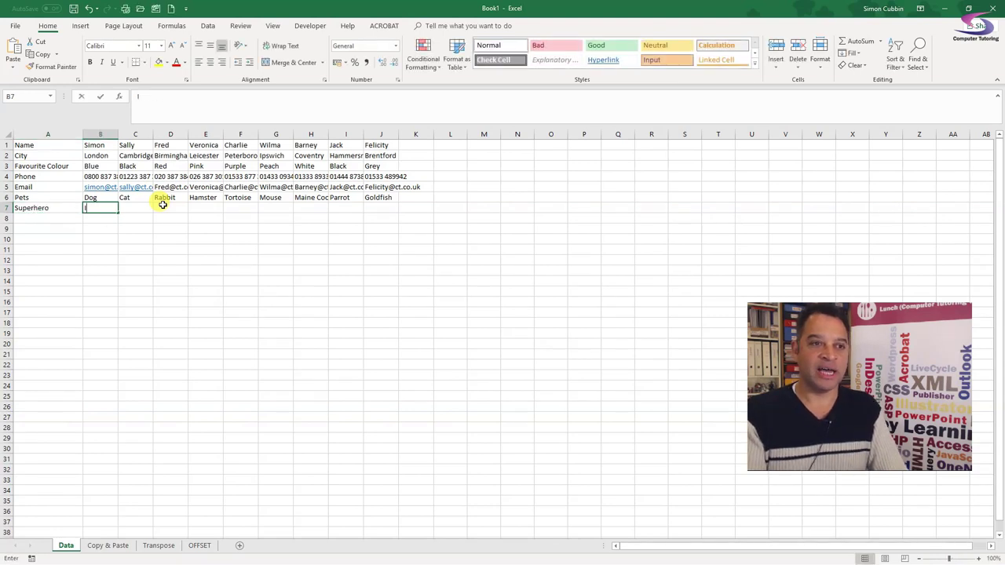
text(ron Man)
key(Tab)
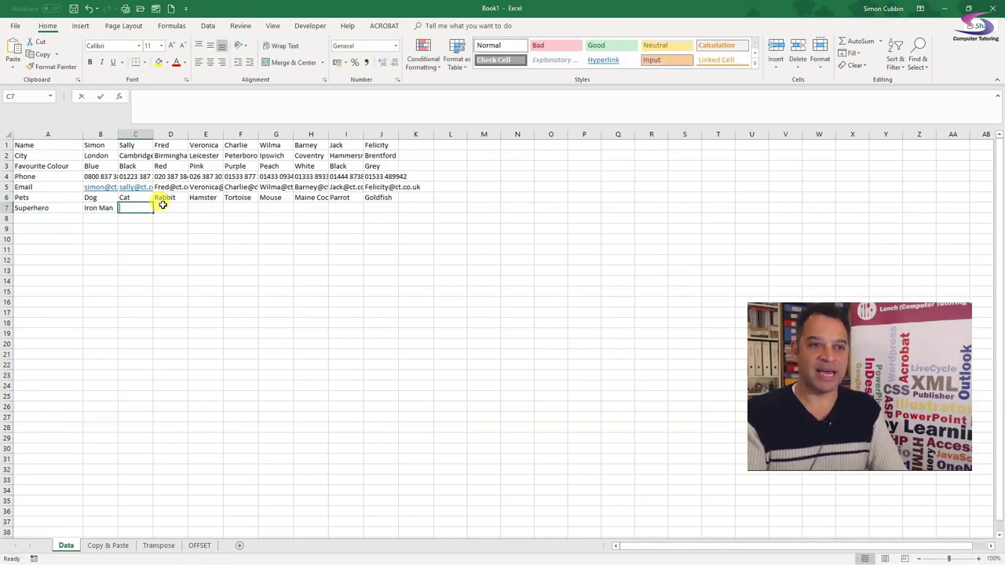
text(Superman)
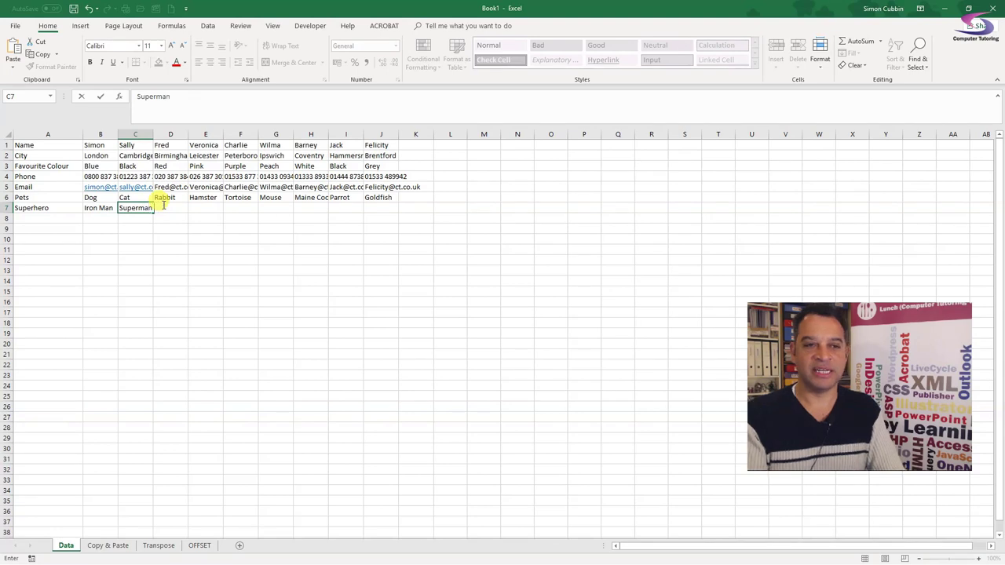
key(Tab)
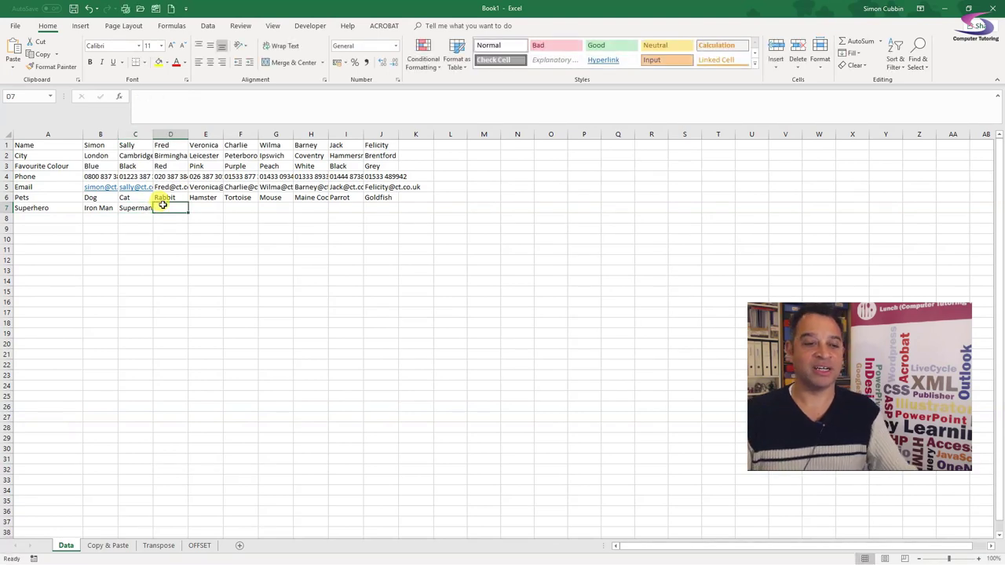
Switch to the OFFSET sheet to see the new pets and the Superhero column G.
click(199, 544)
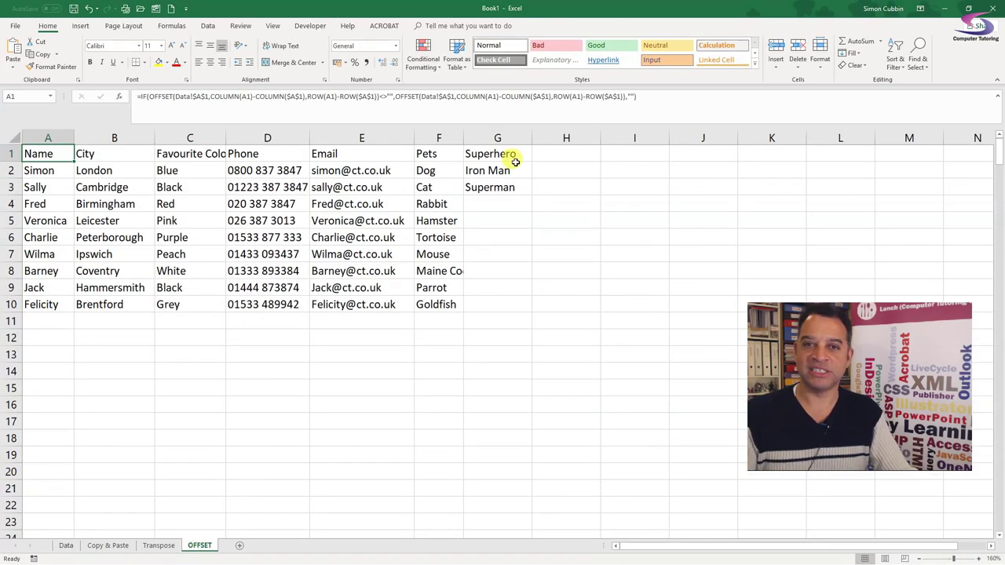